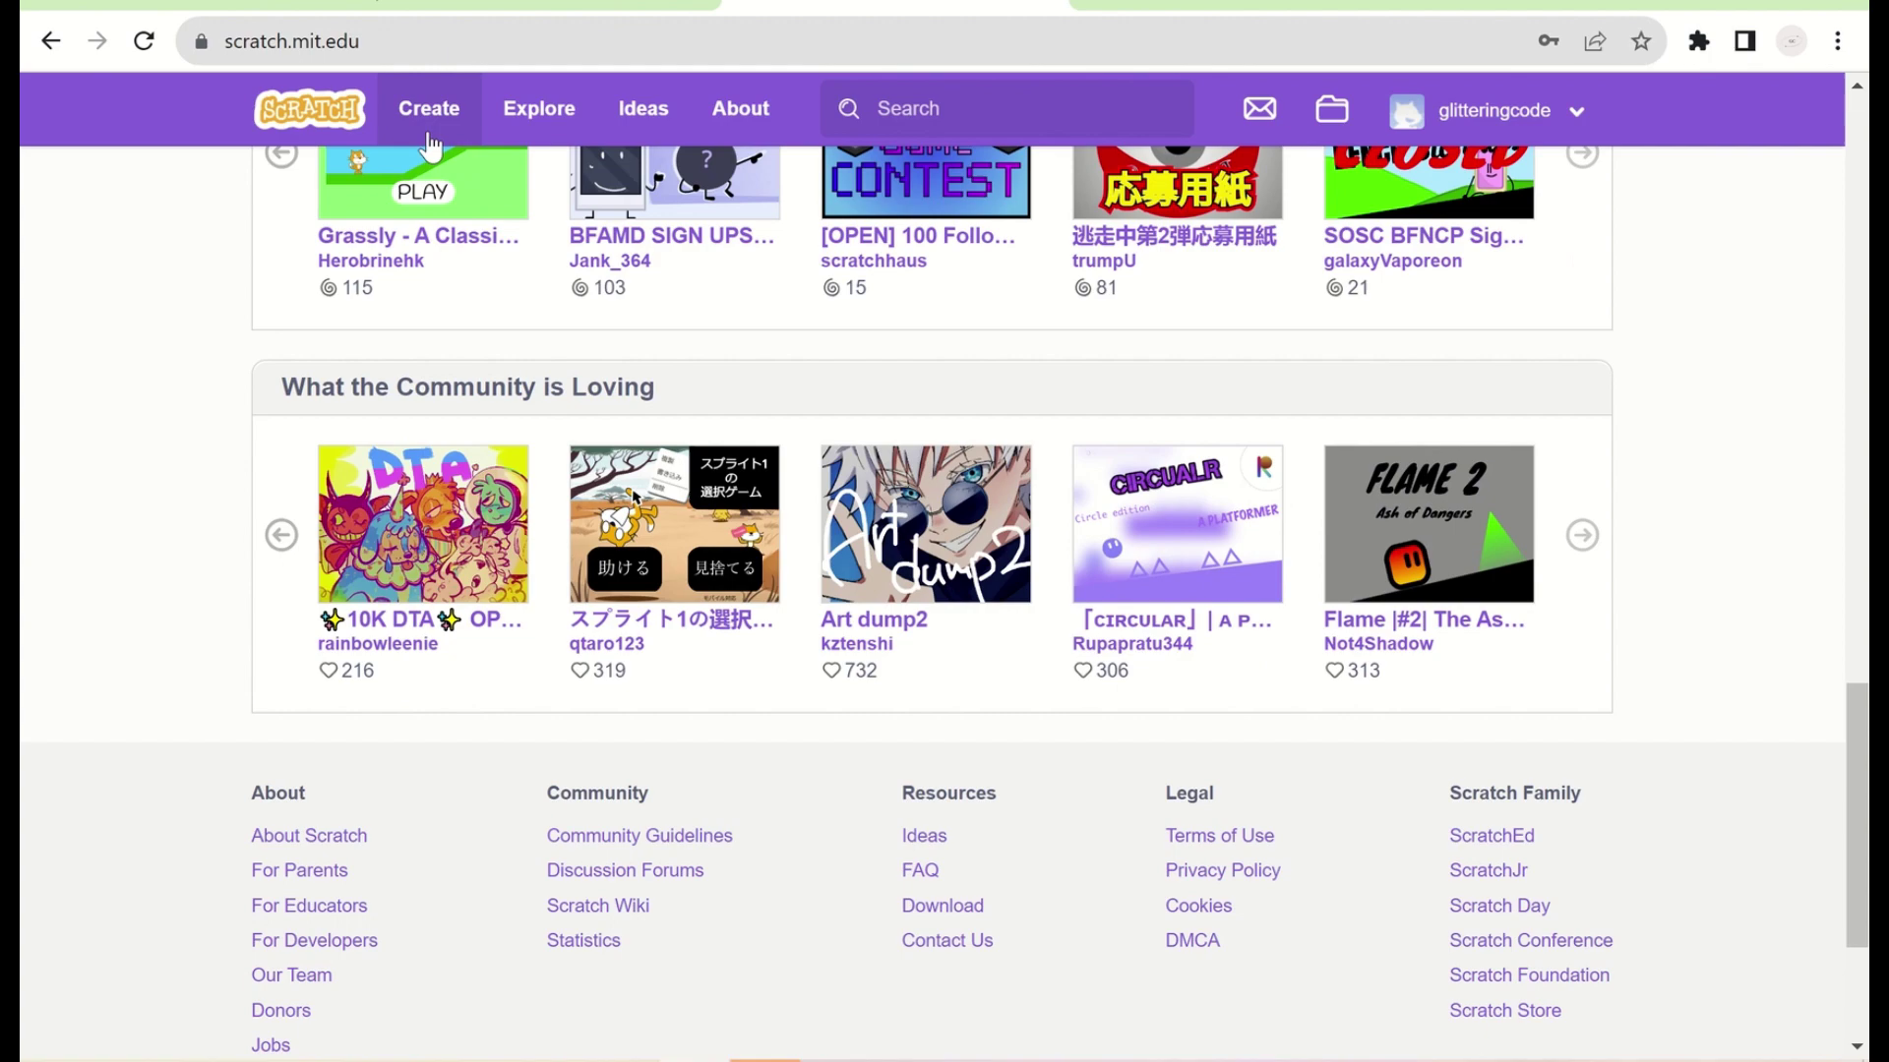
Create a new project and rename it 'raksha bandhan animation'
left_click(430, 119)
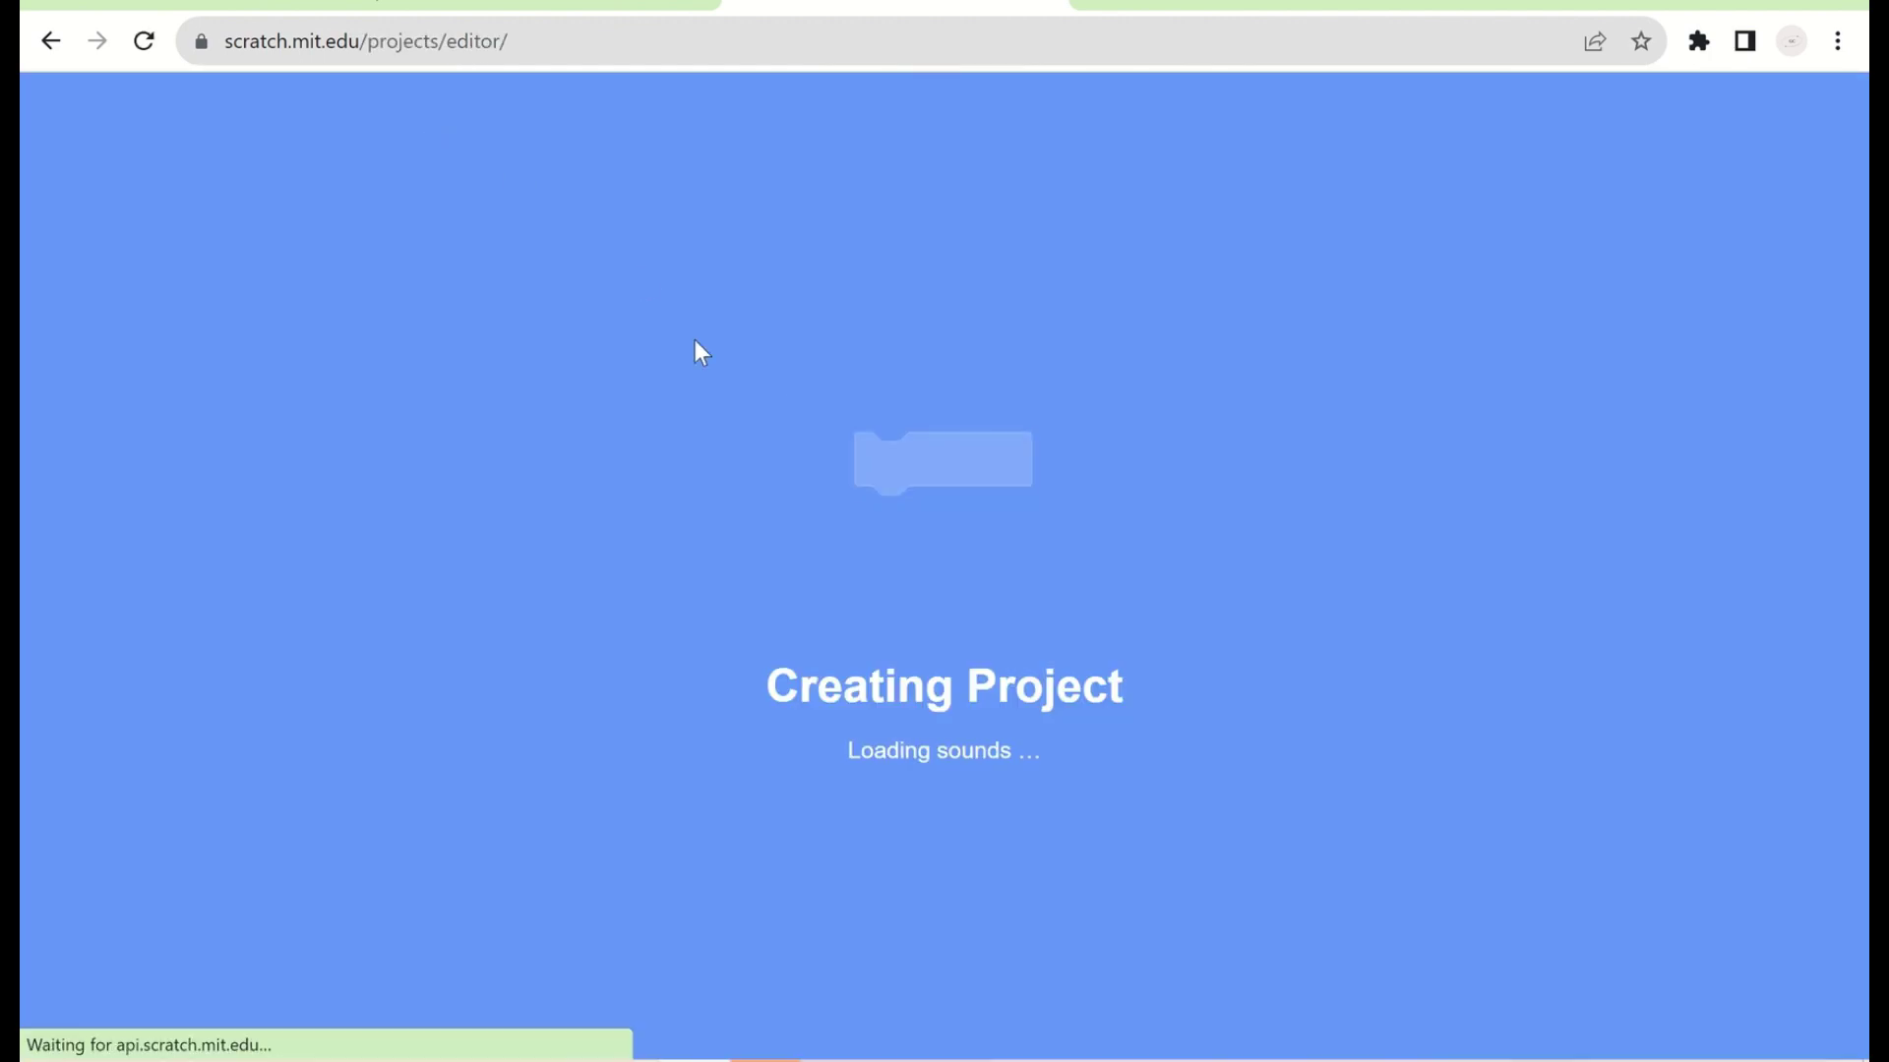
left_click(640, 62)
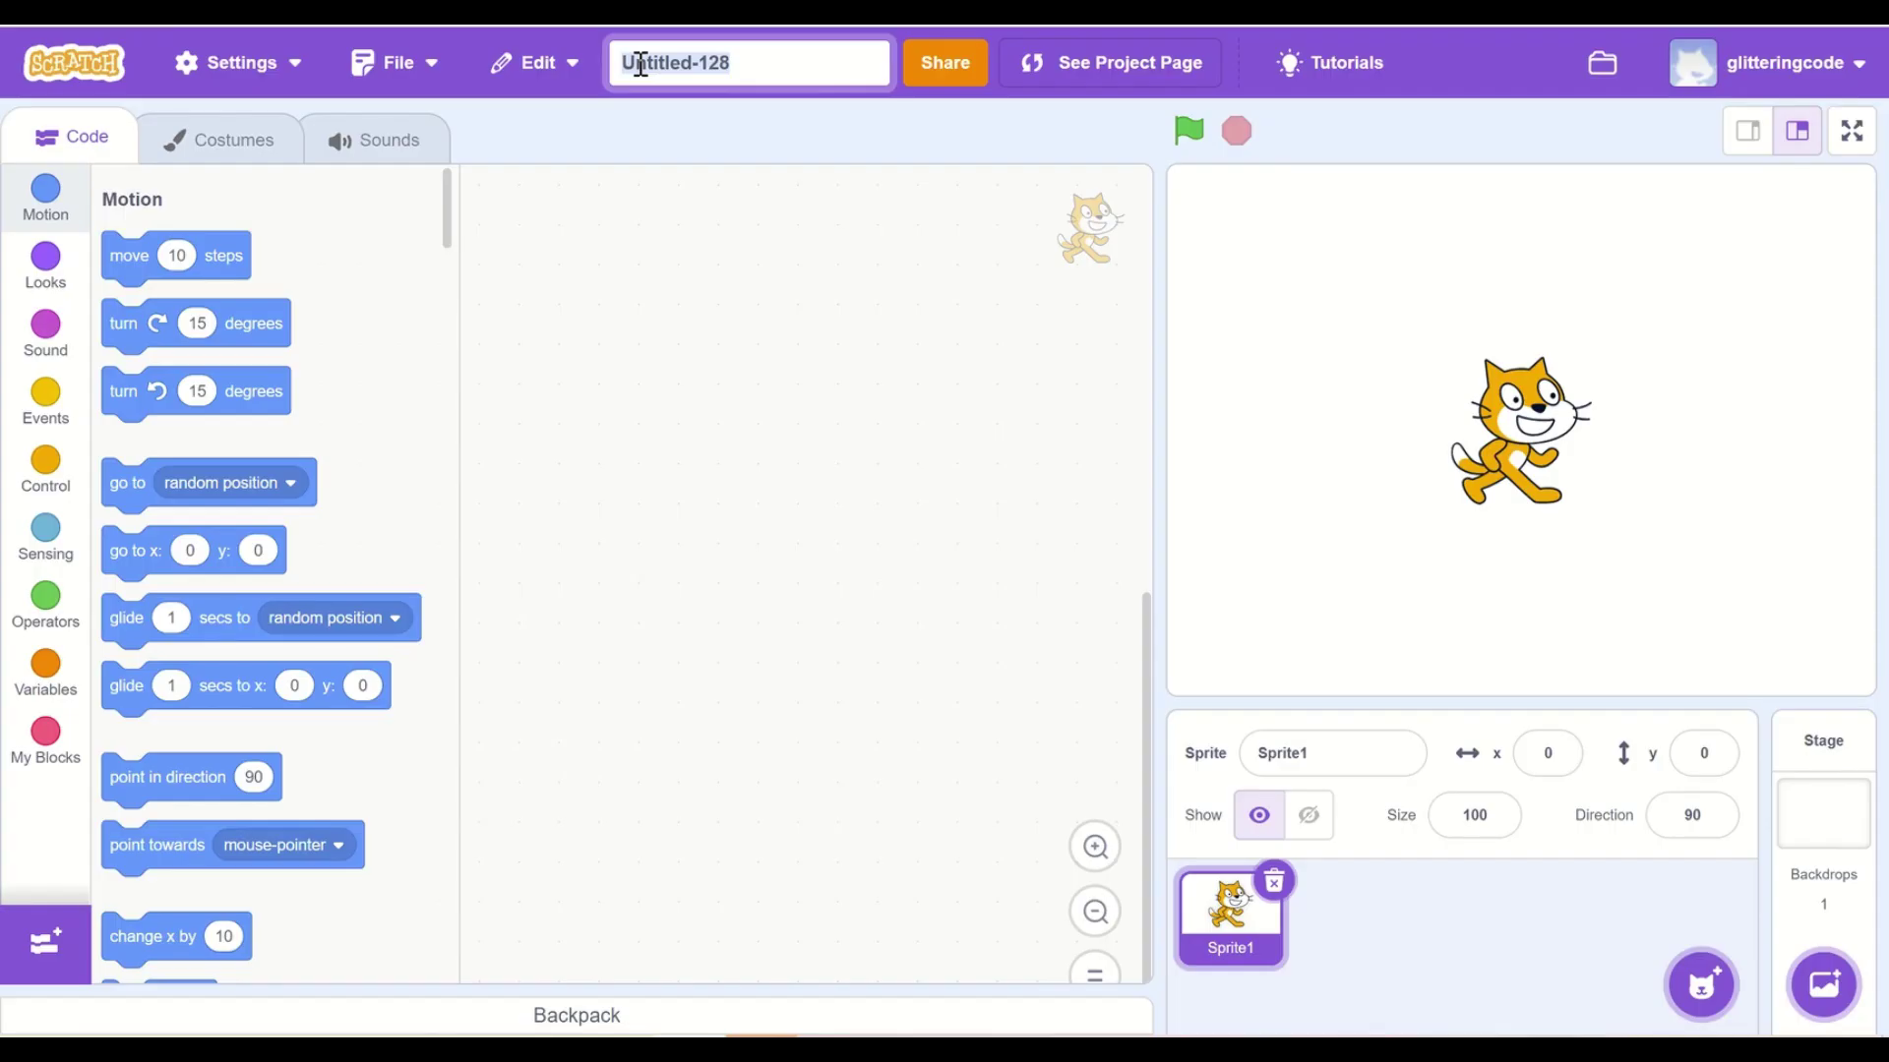
type("raksha bandhan animation")
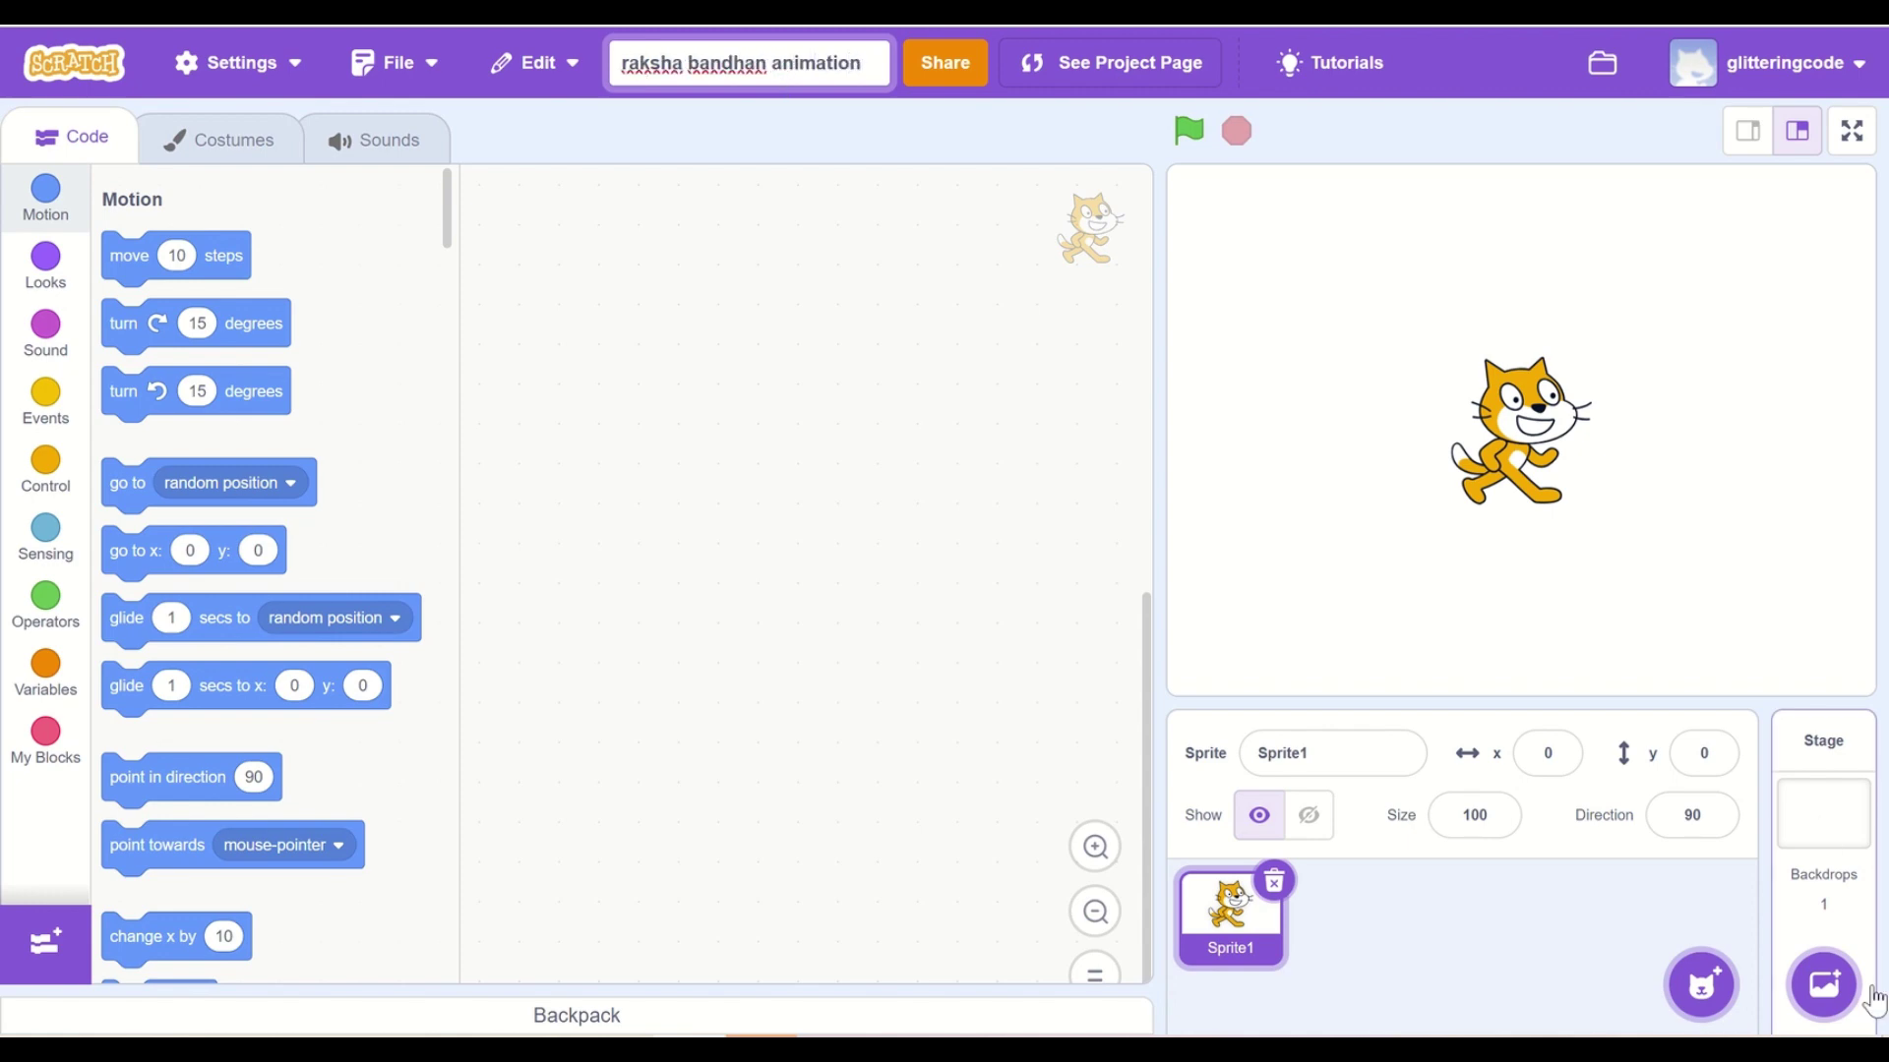
Add the Stars backdrop via search and the Hearts backdrop from the library
left_click(1825, 984)
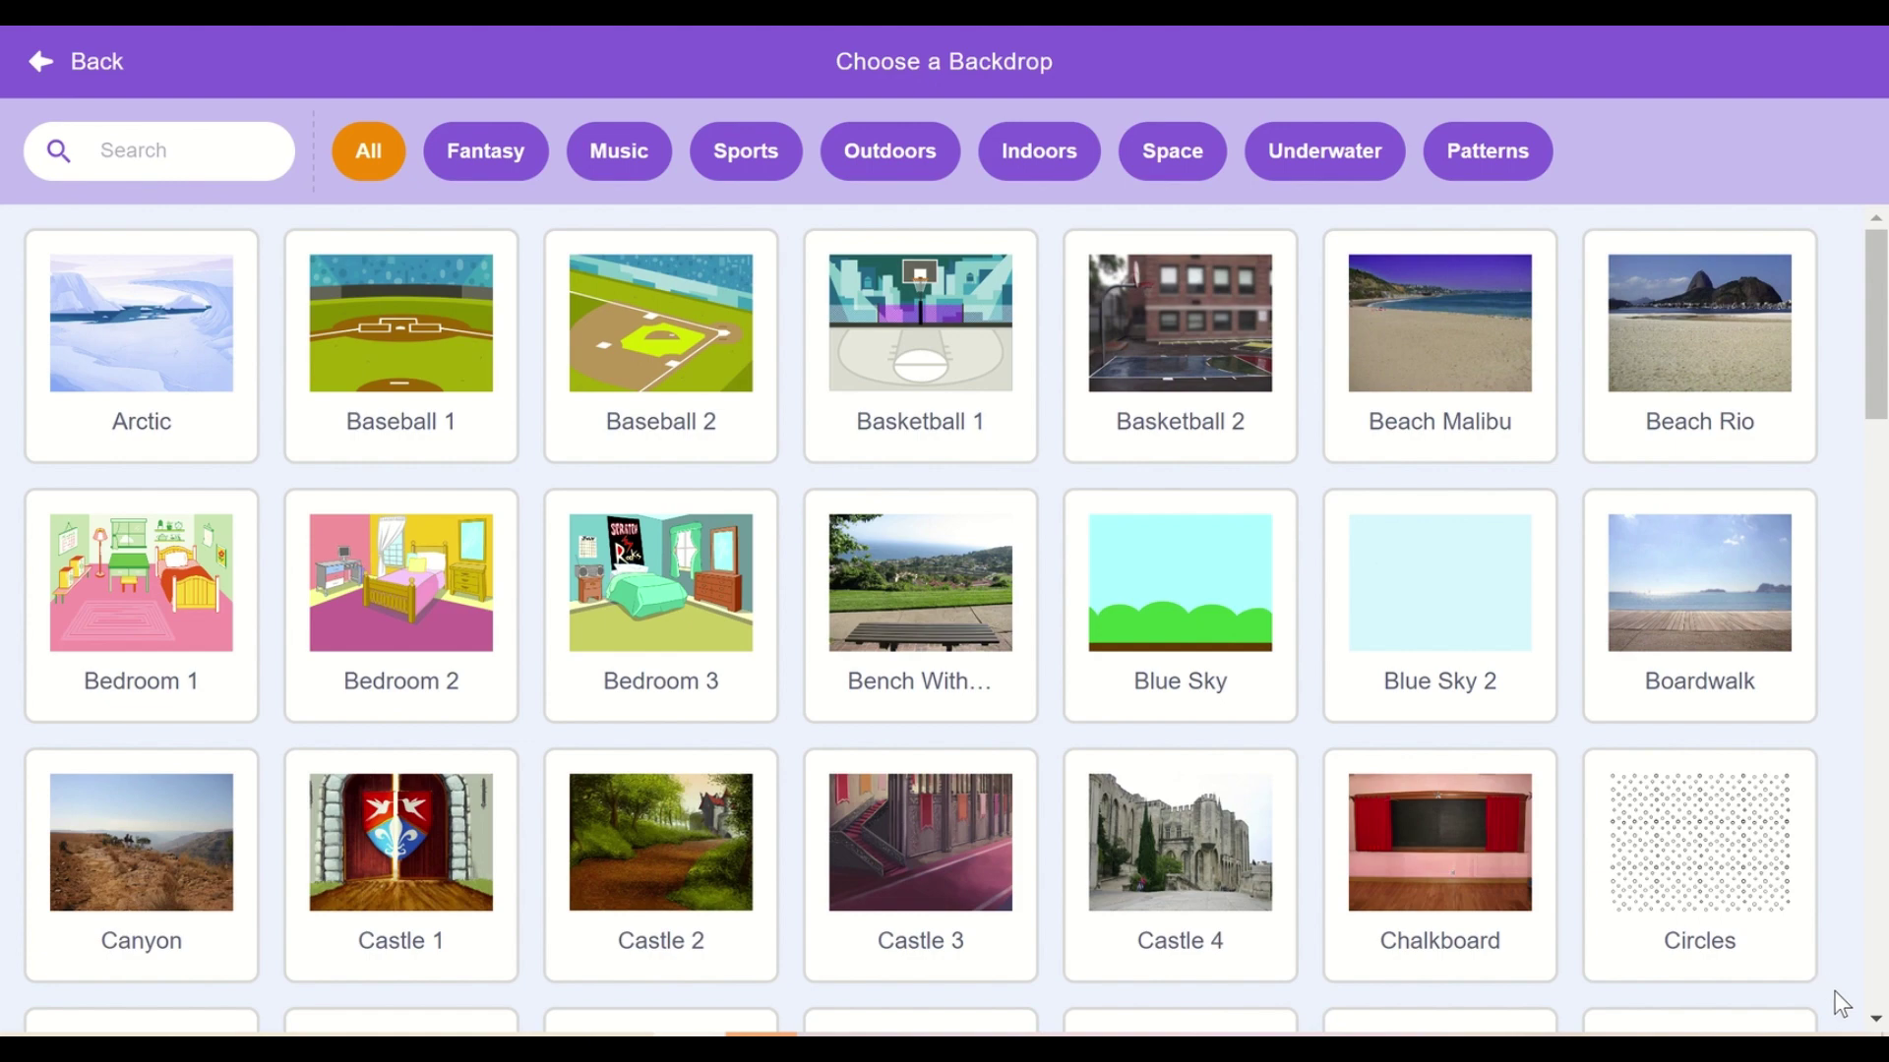
scroll(361, 339, "down", 5)
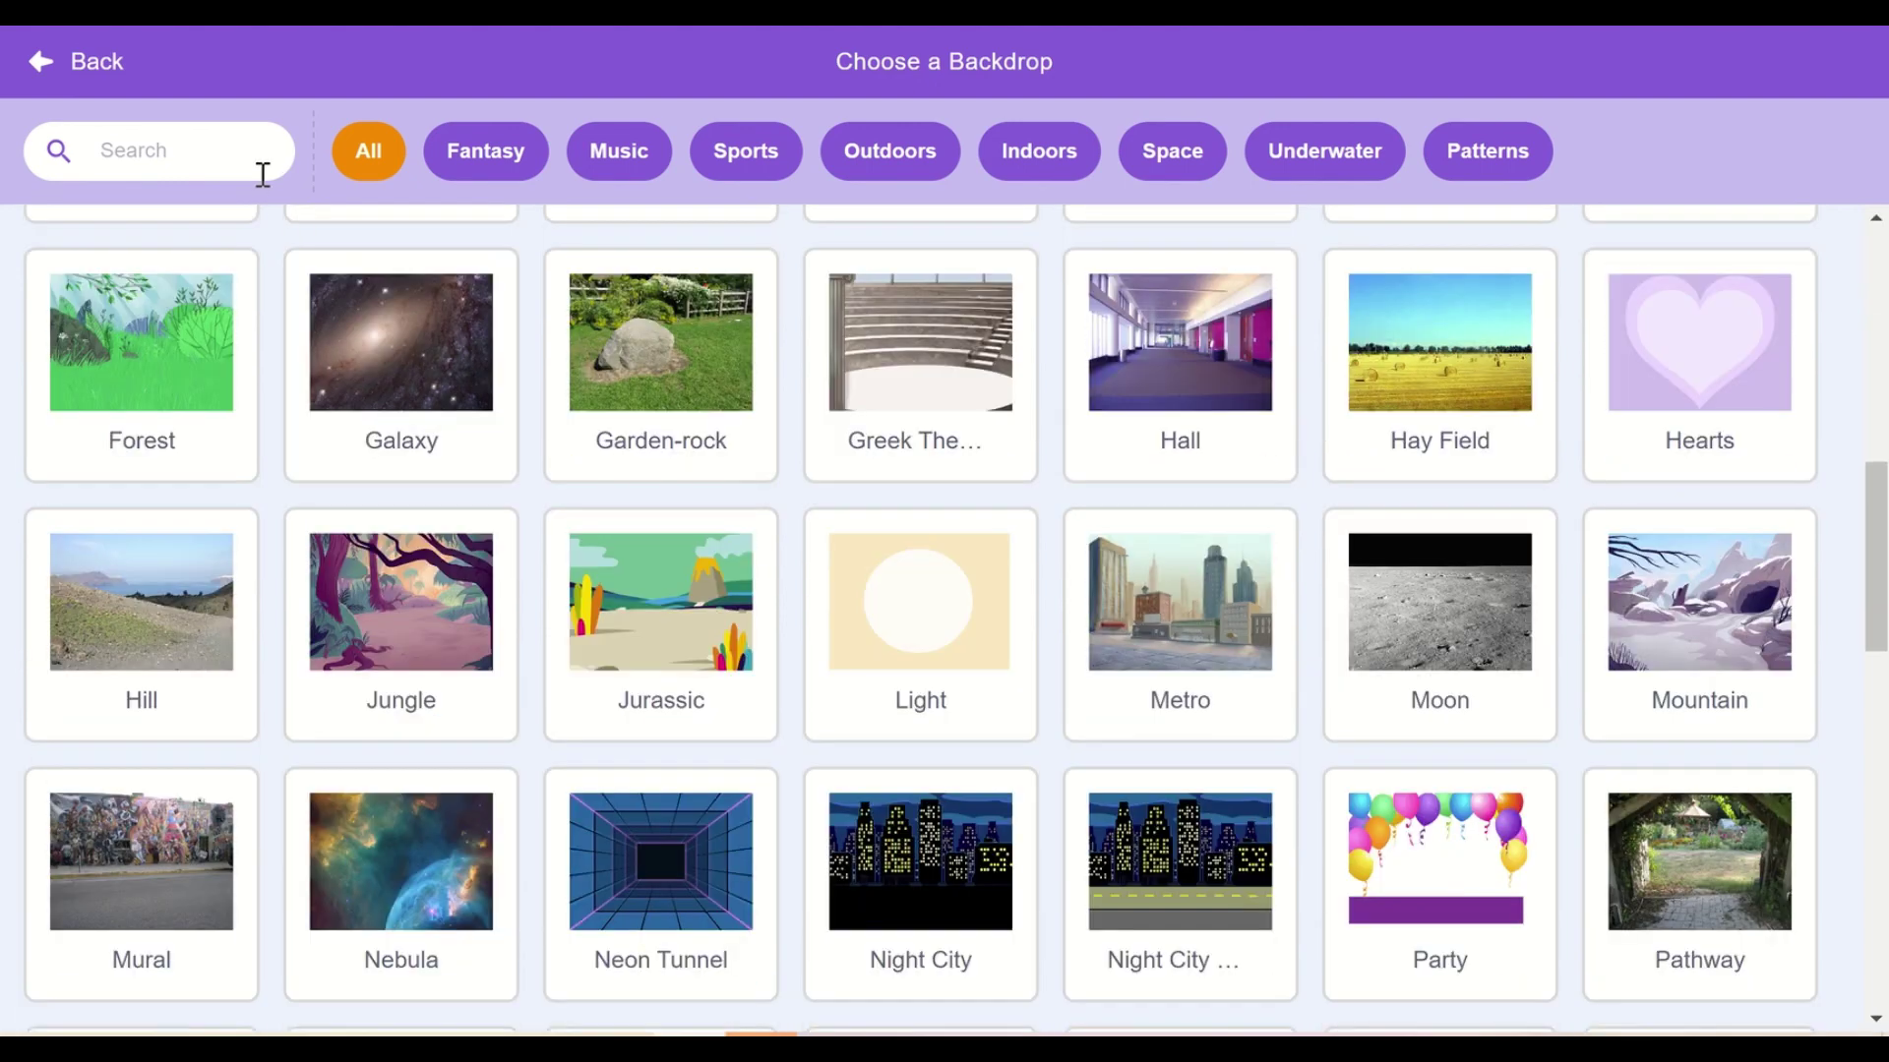
left_click(261, 170)
type("star")
left_click(435, 279)
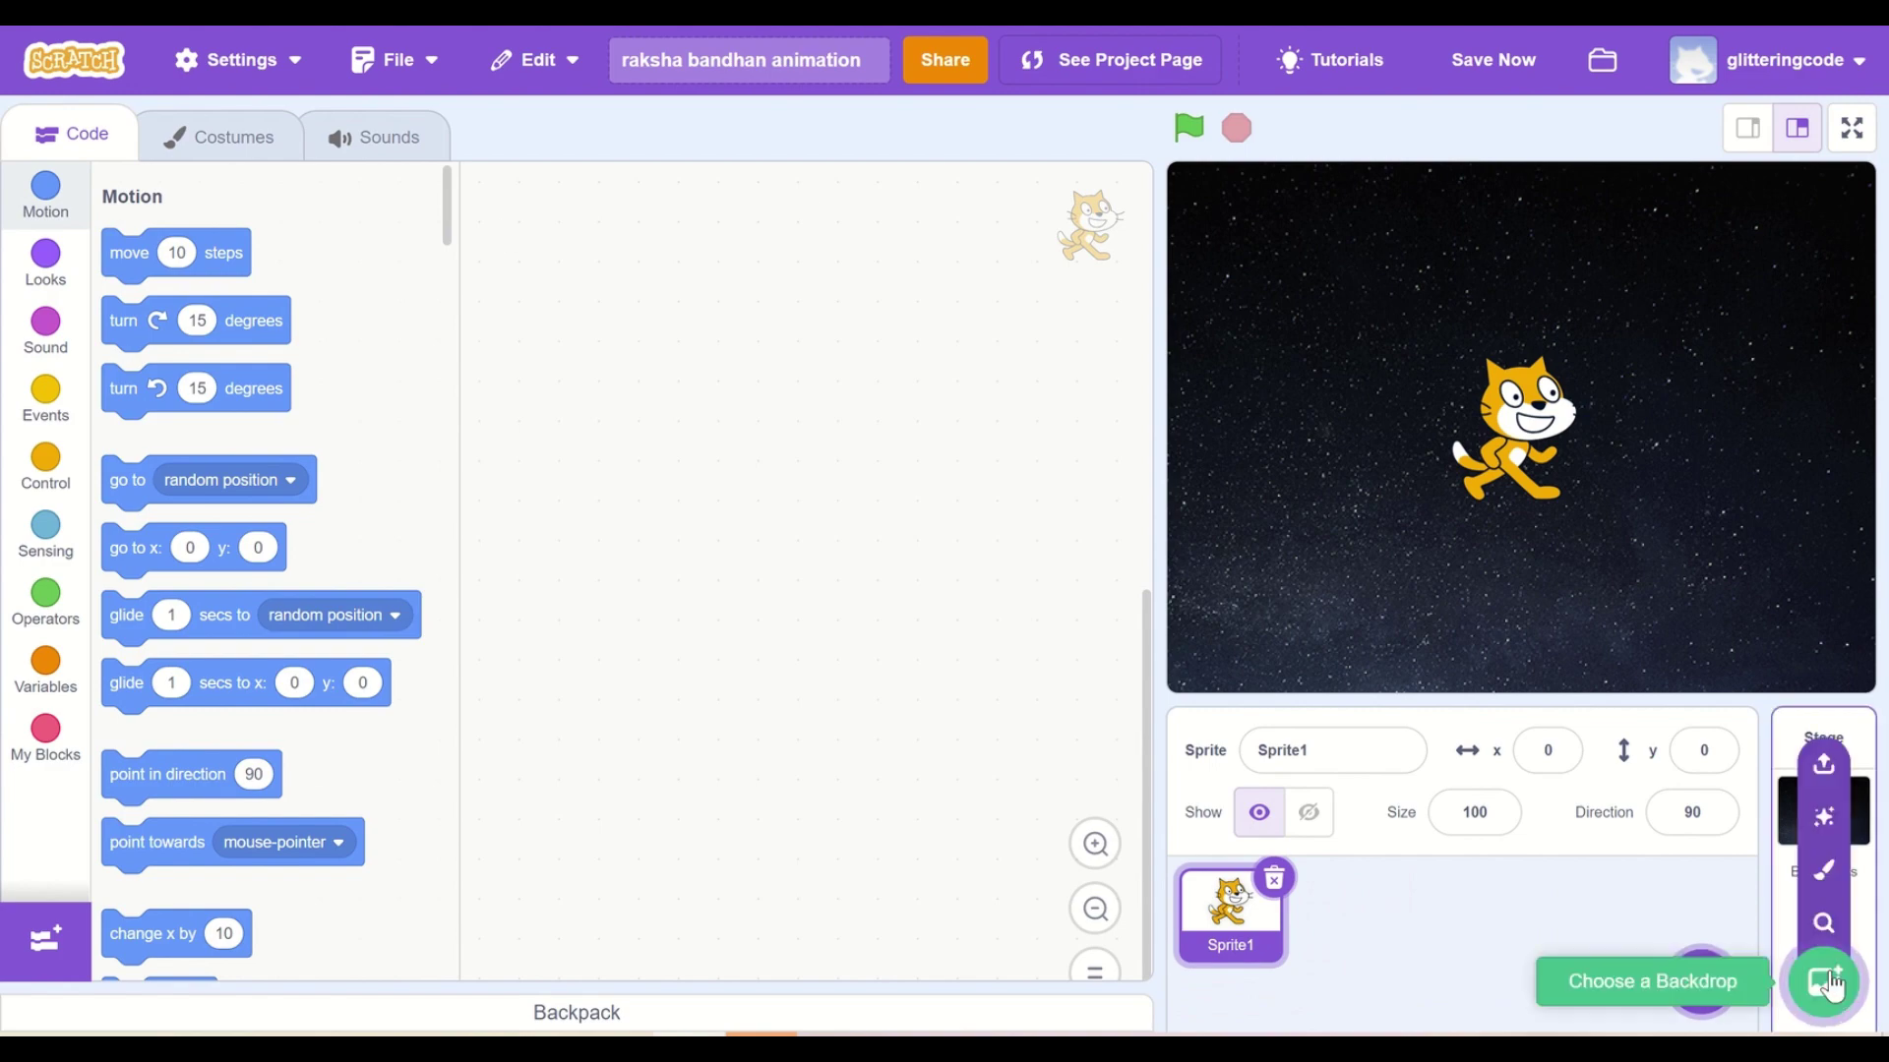
left_click(1829, 983)
scroll(960, 756, "down", 3)
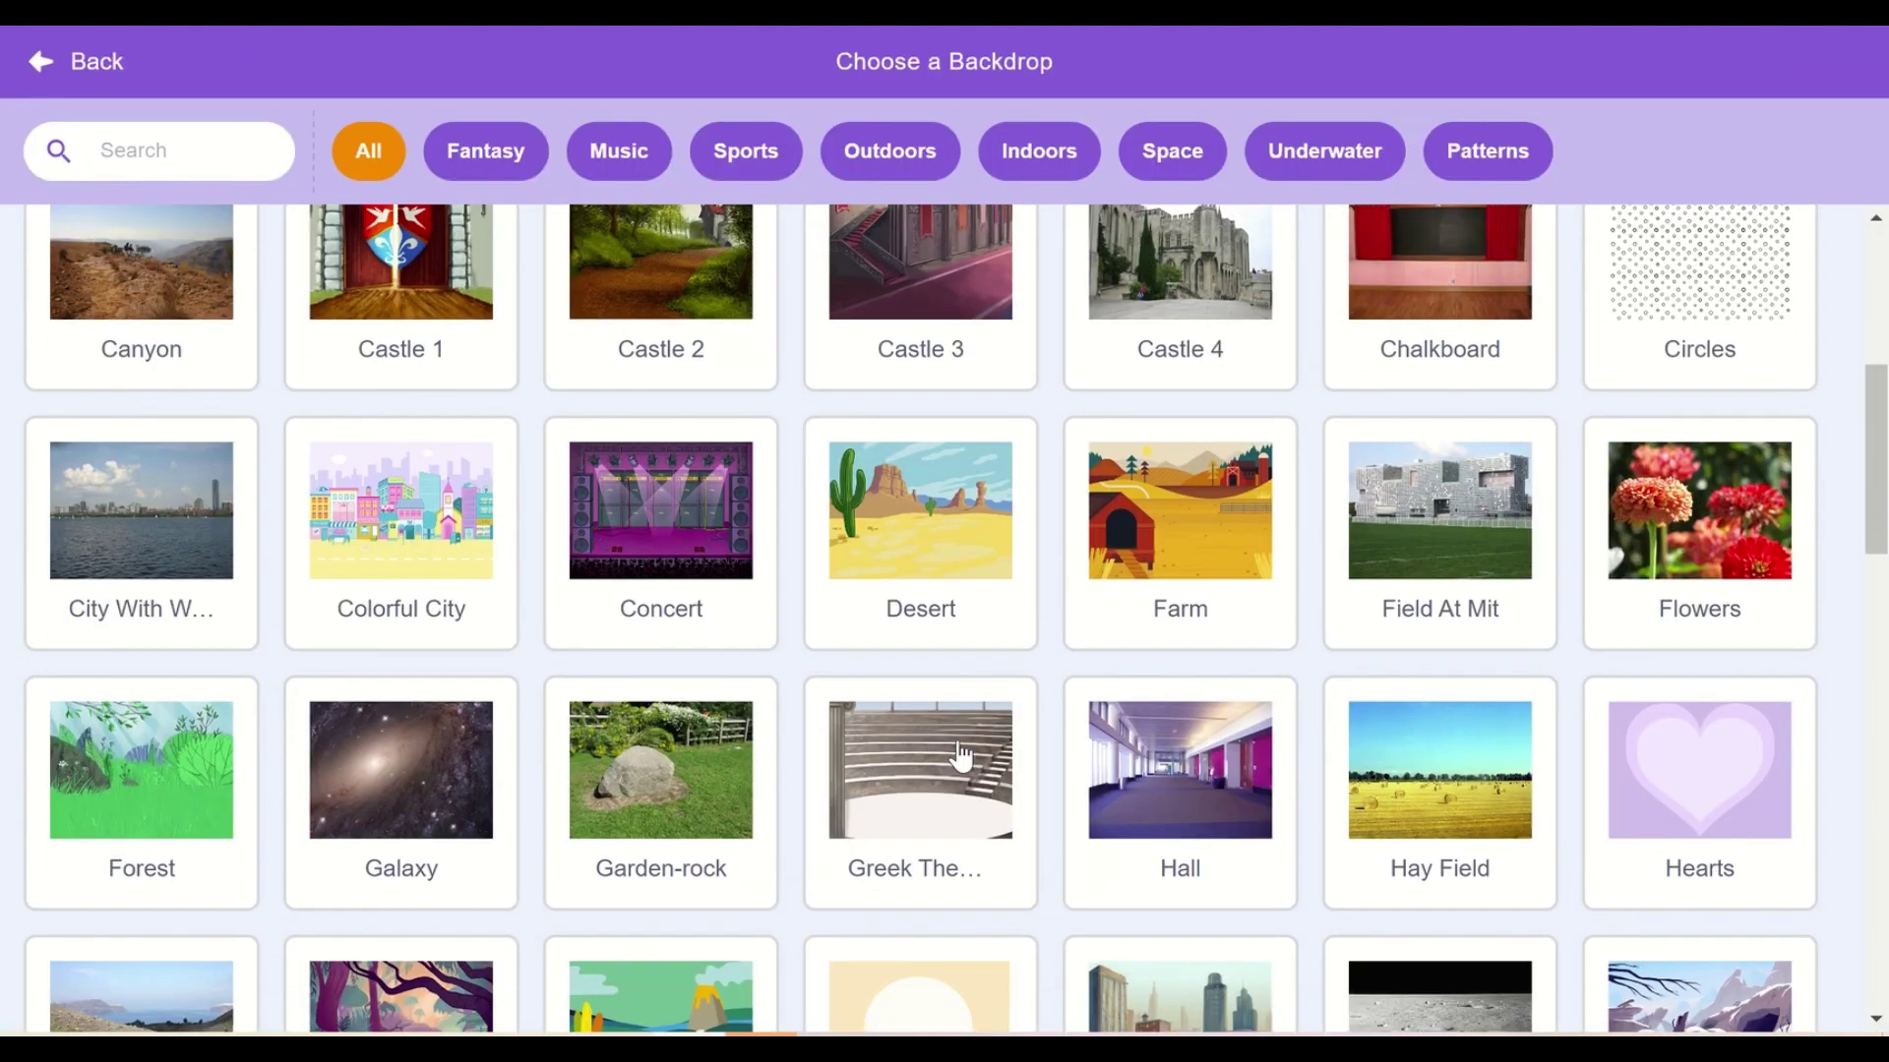
left_click(1713, 777)
Add the Stripes backdrop from the Patterns category
left_click(1830, 982)
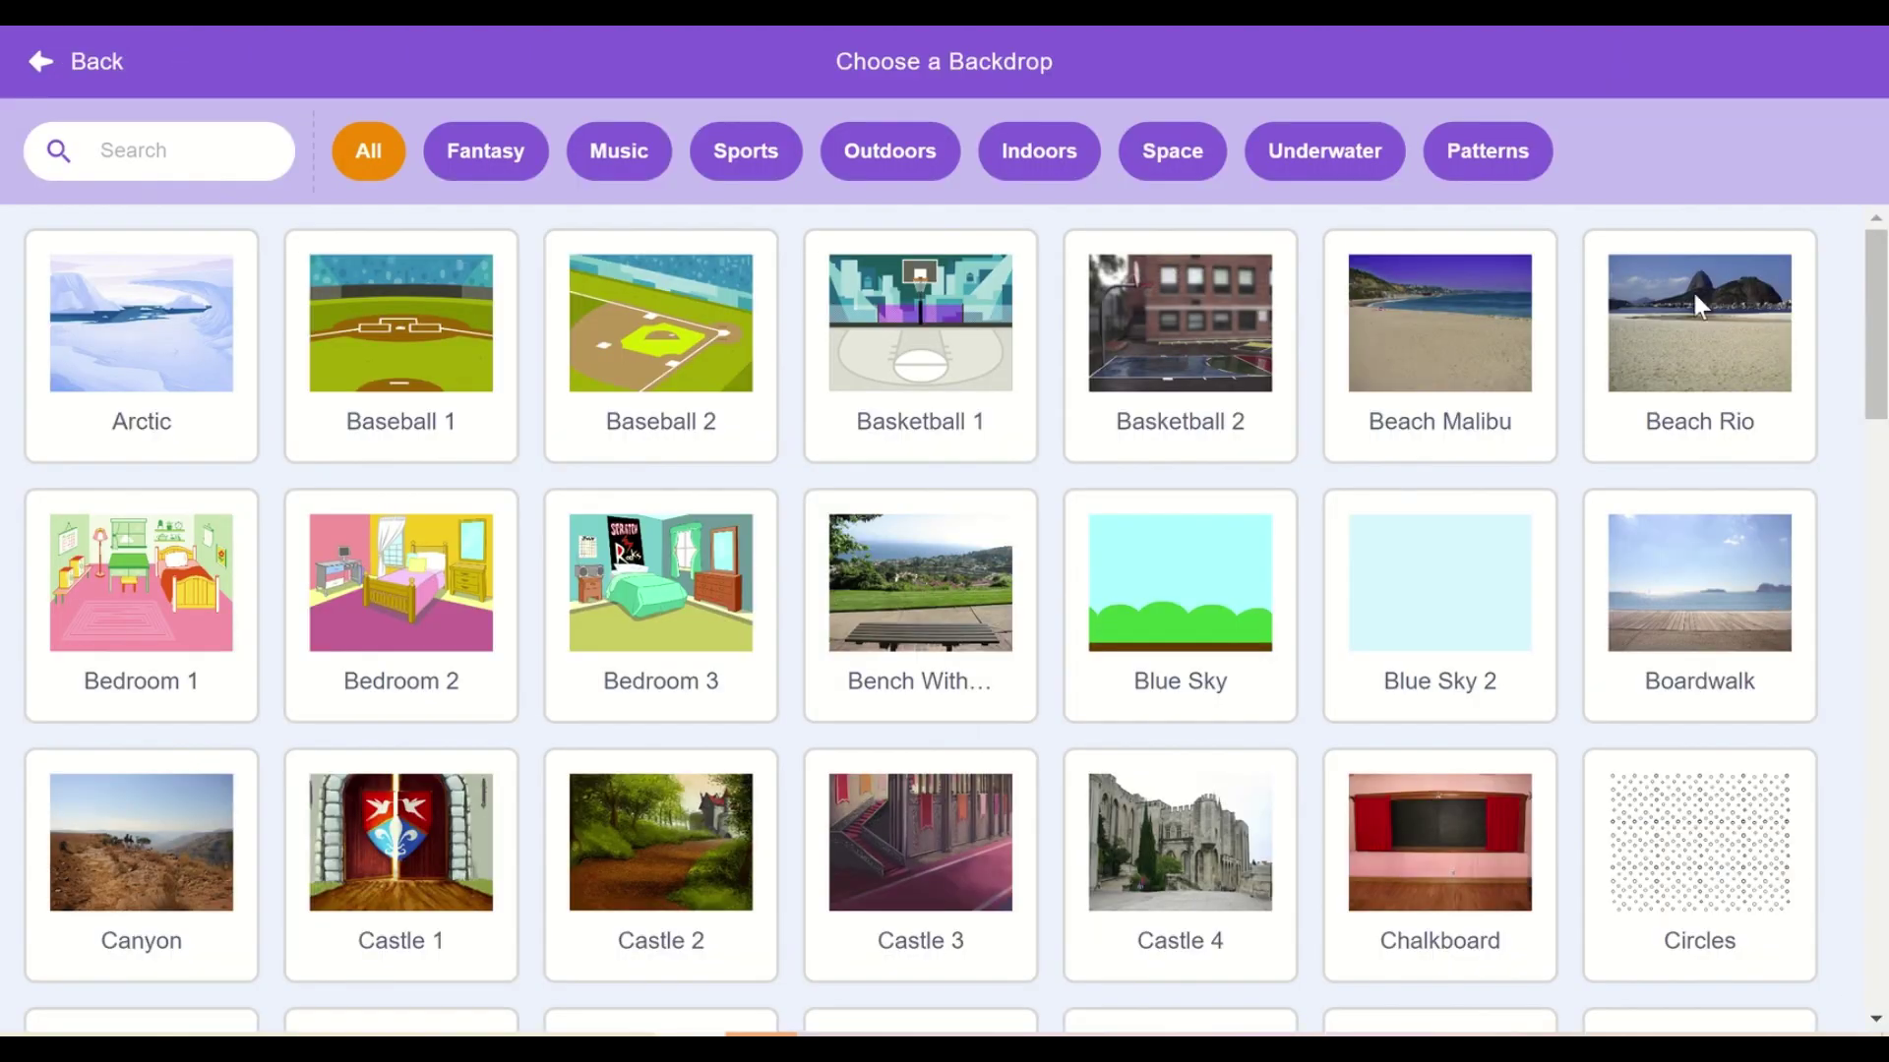
left_click(1487, 150)
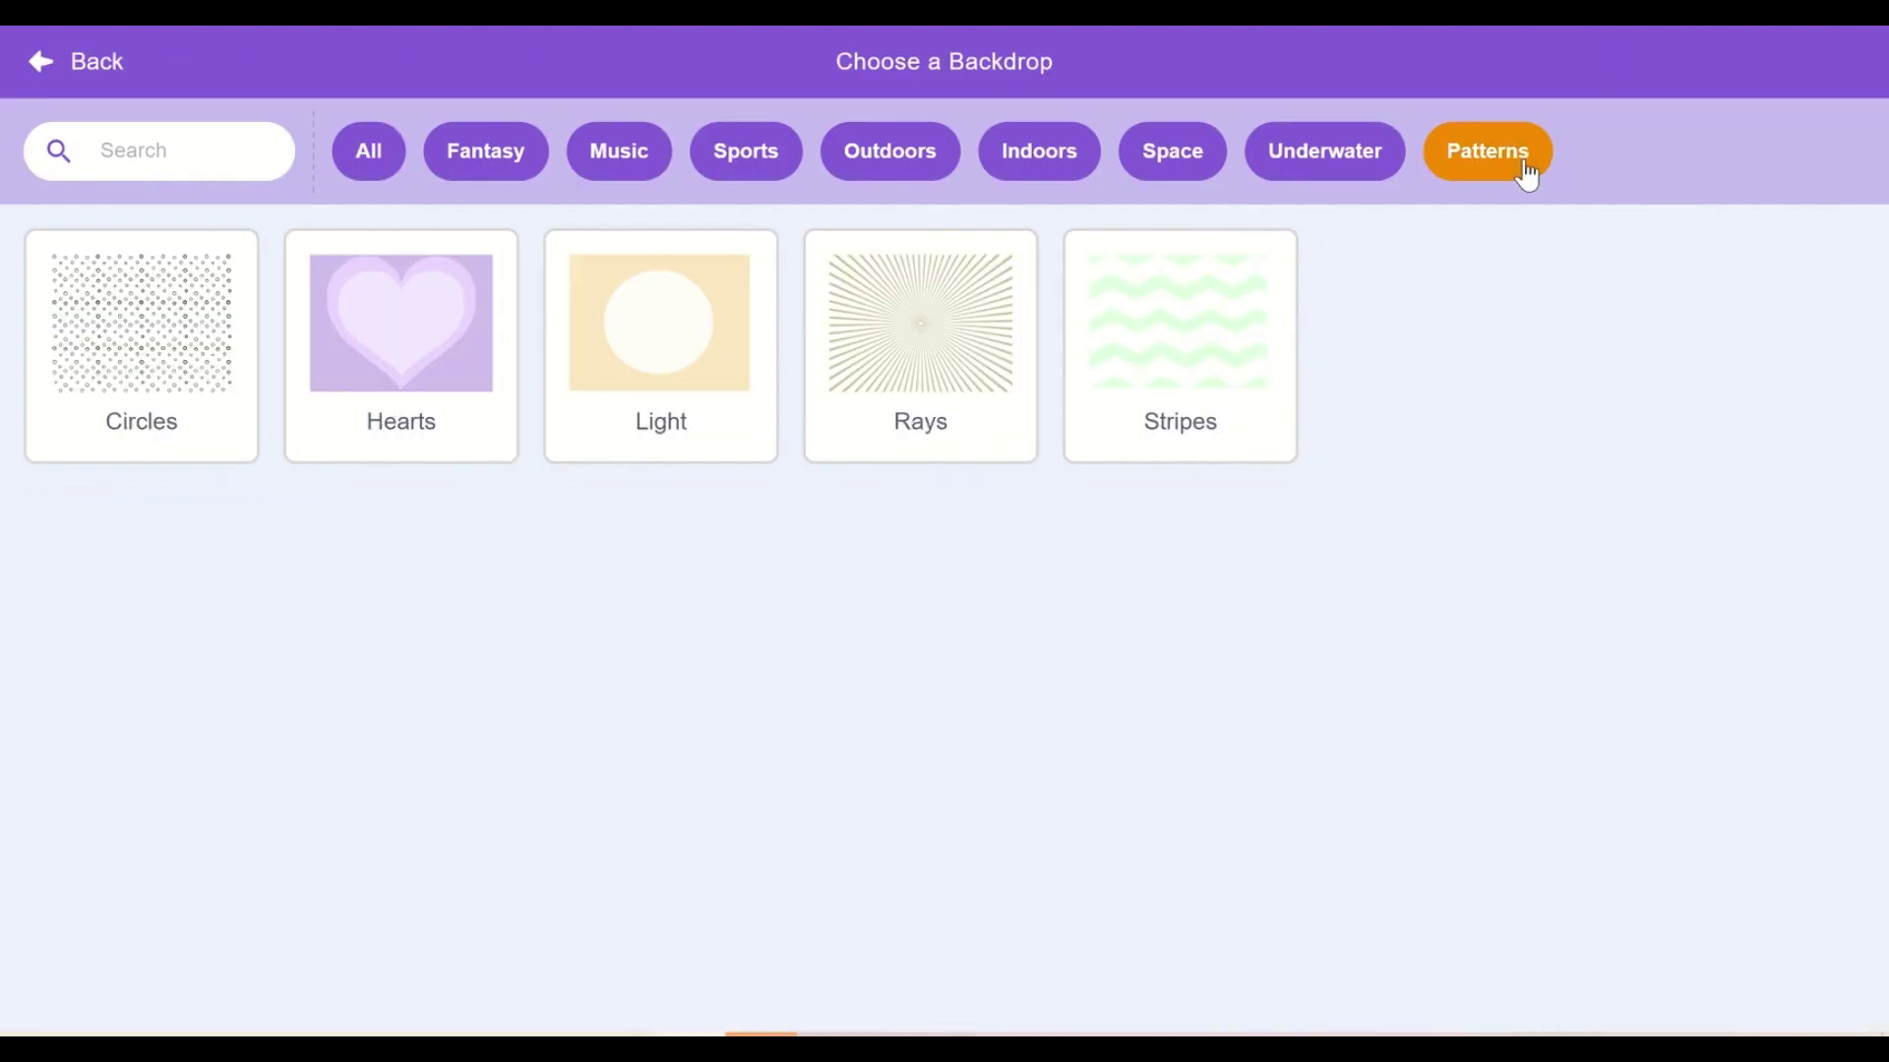
left_click(1276, 355)
mouse_move(1824, 982)
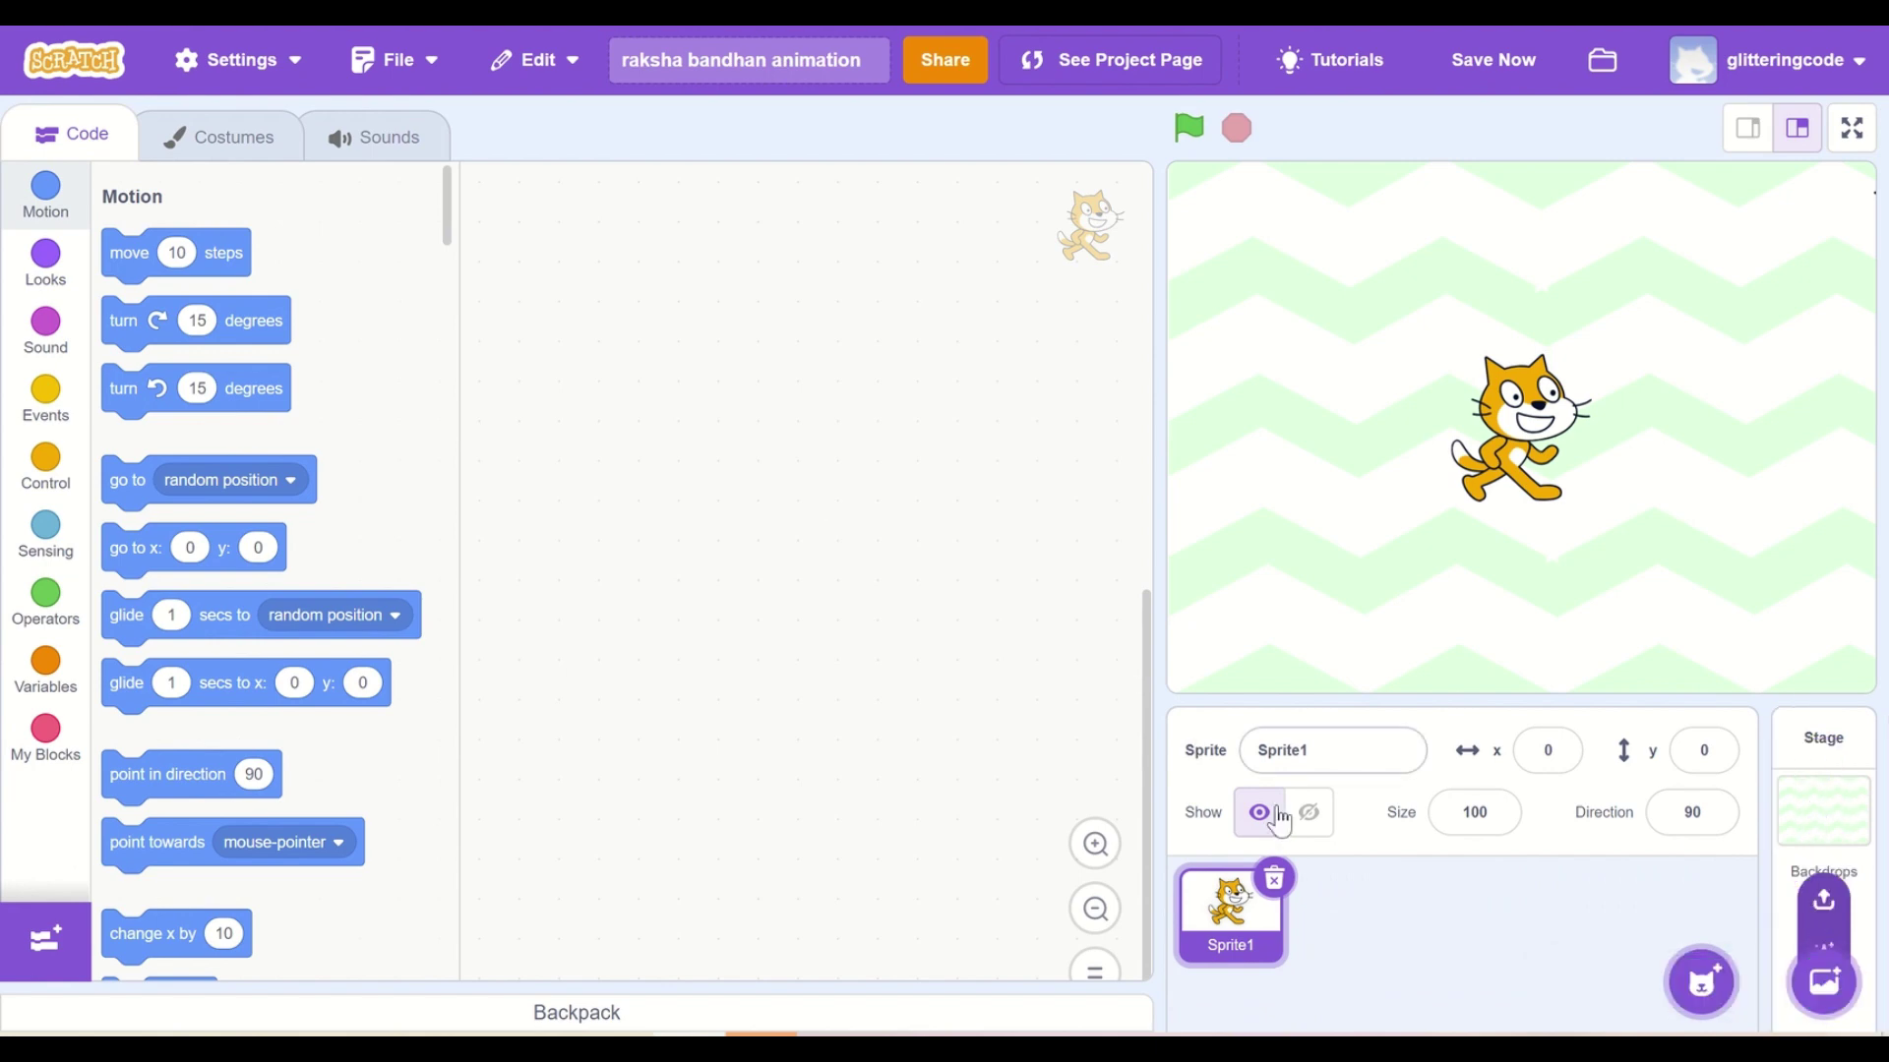
left_click(1273, 879)
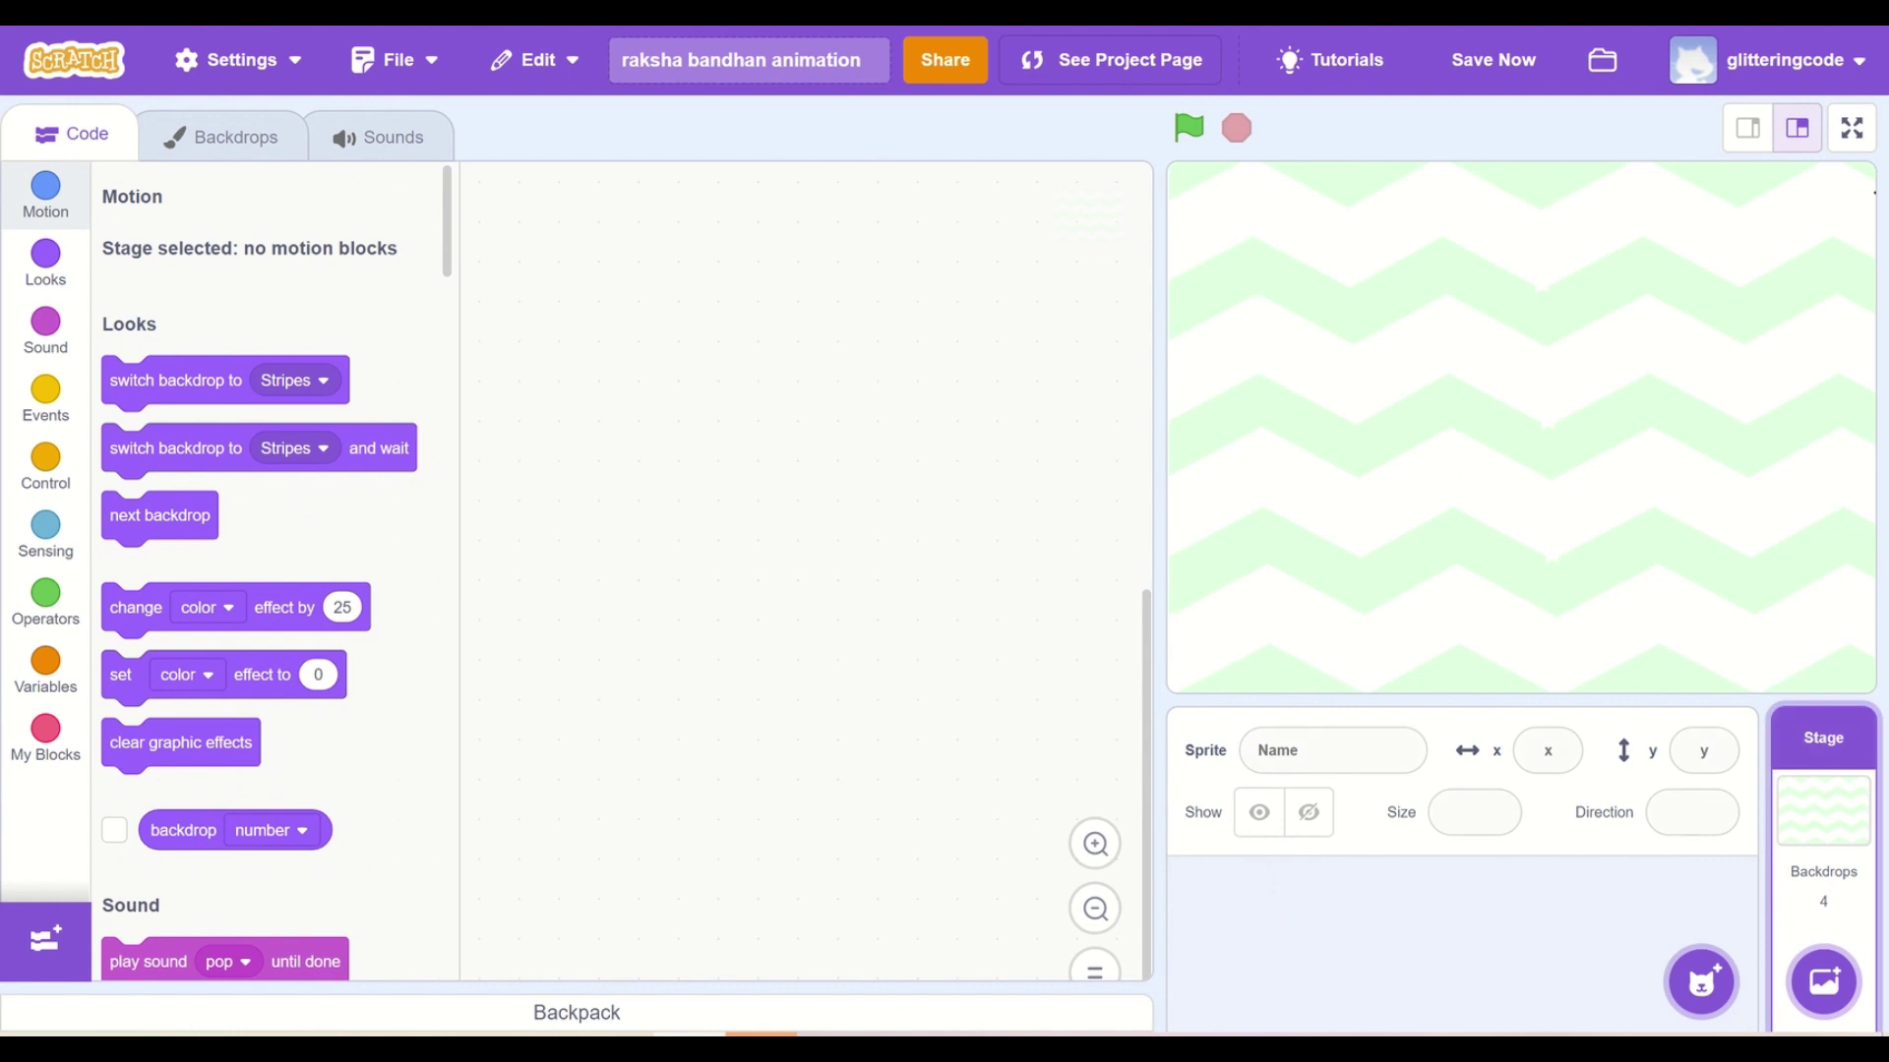
scroll(273, 591, "down", 10)
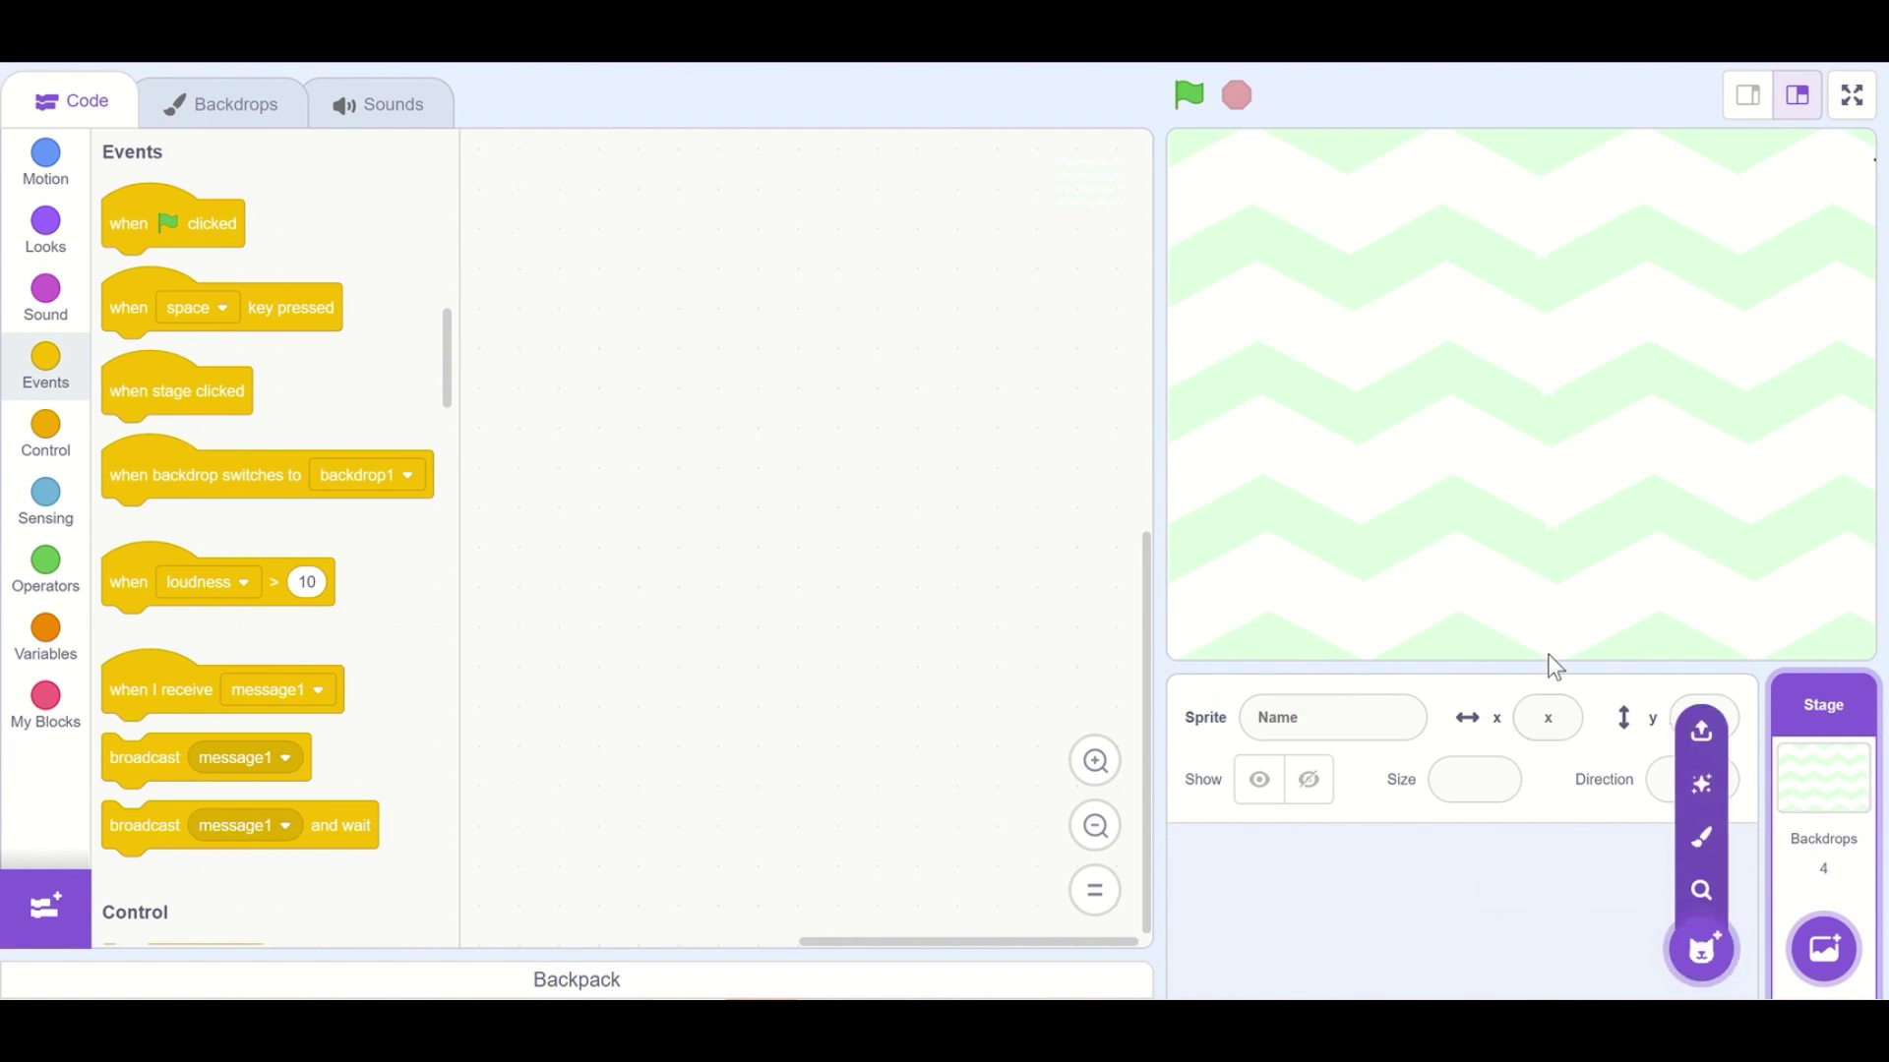
Upload Picture1.jpg of the siblings as a new sprite
mouse_move(1701, 981)
left_click(1703, 731)
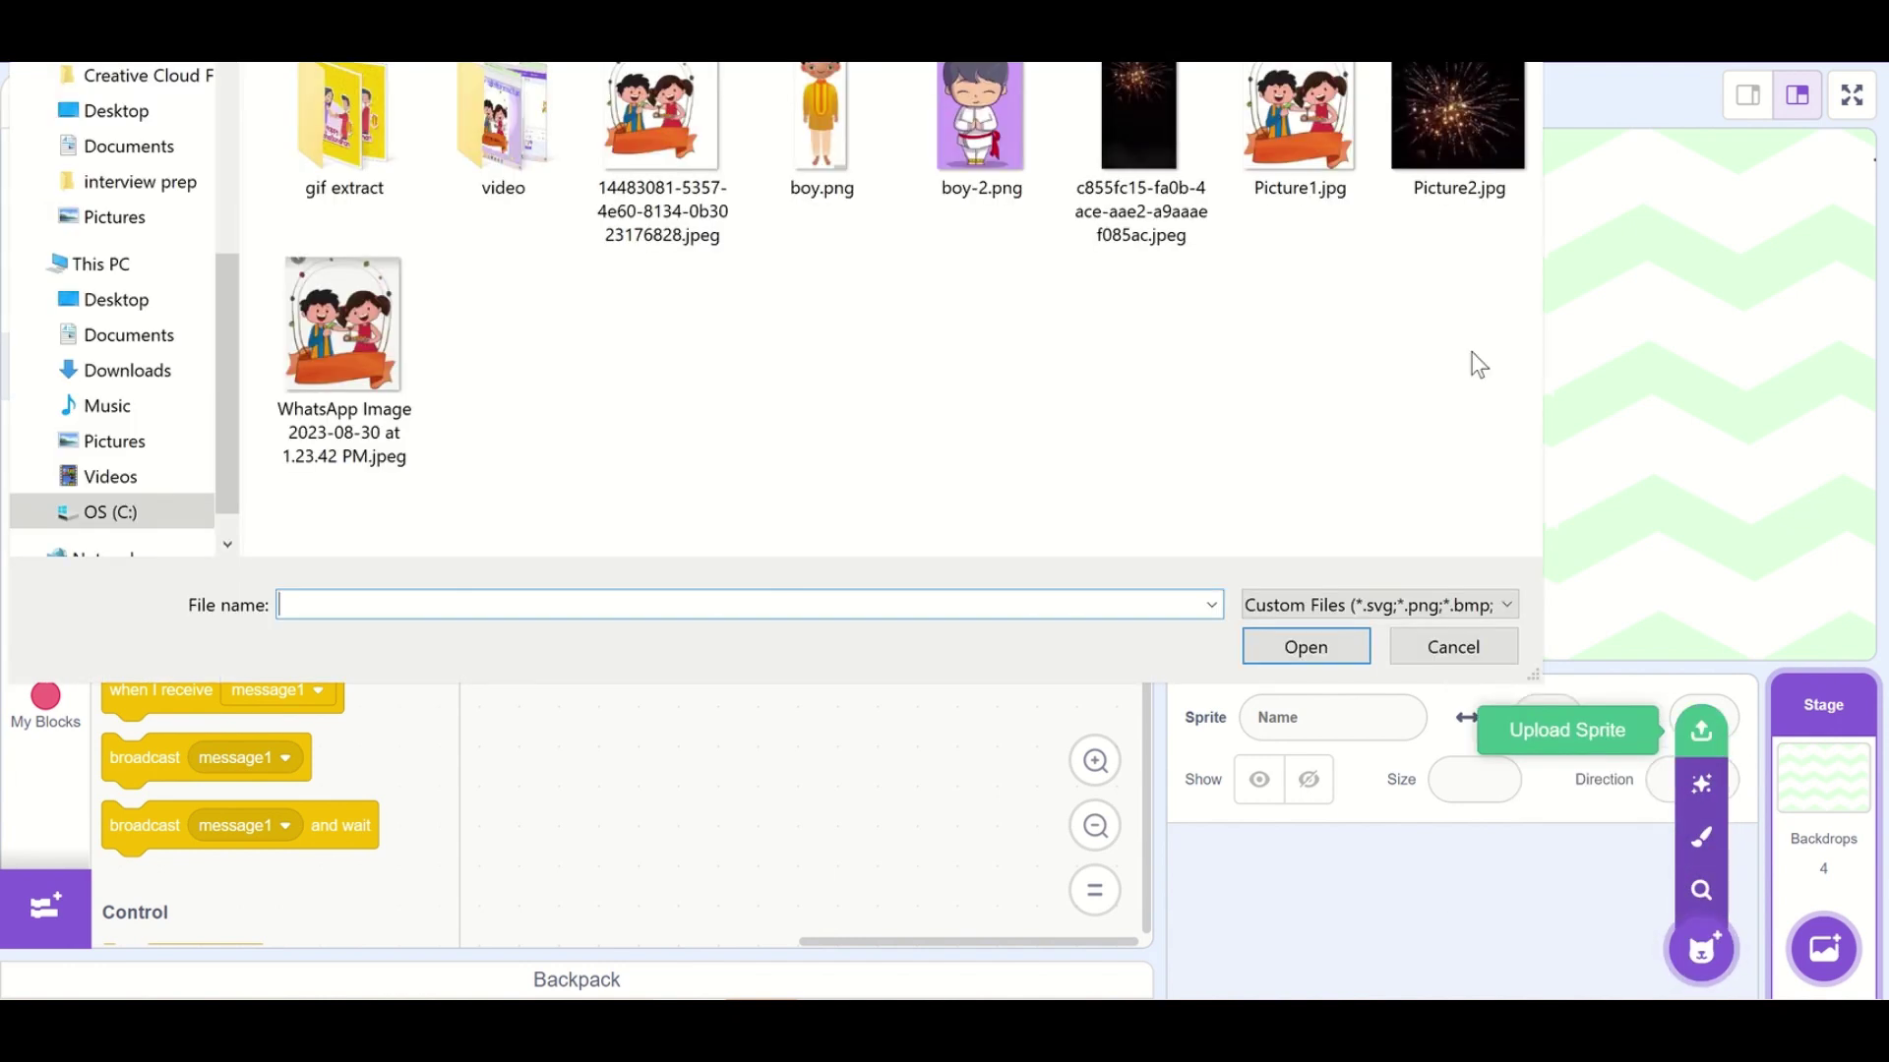
double_click(1339, 167)
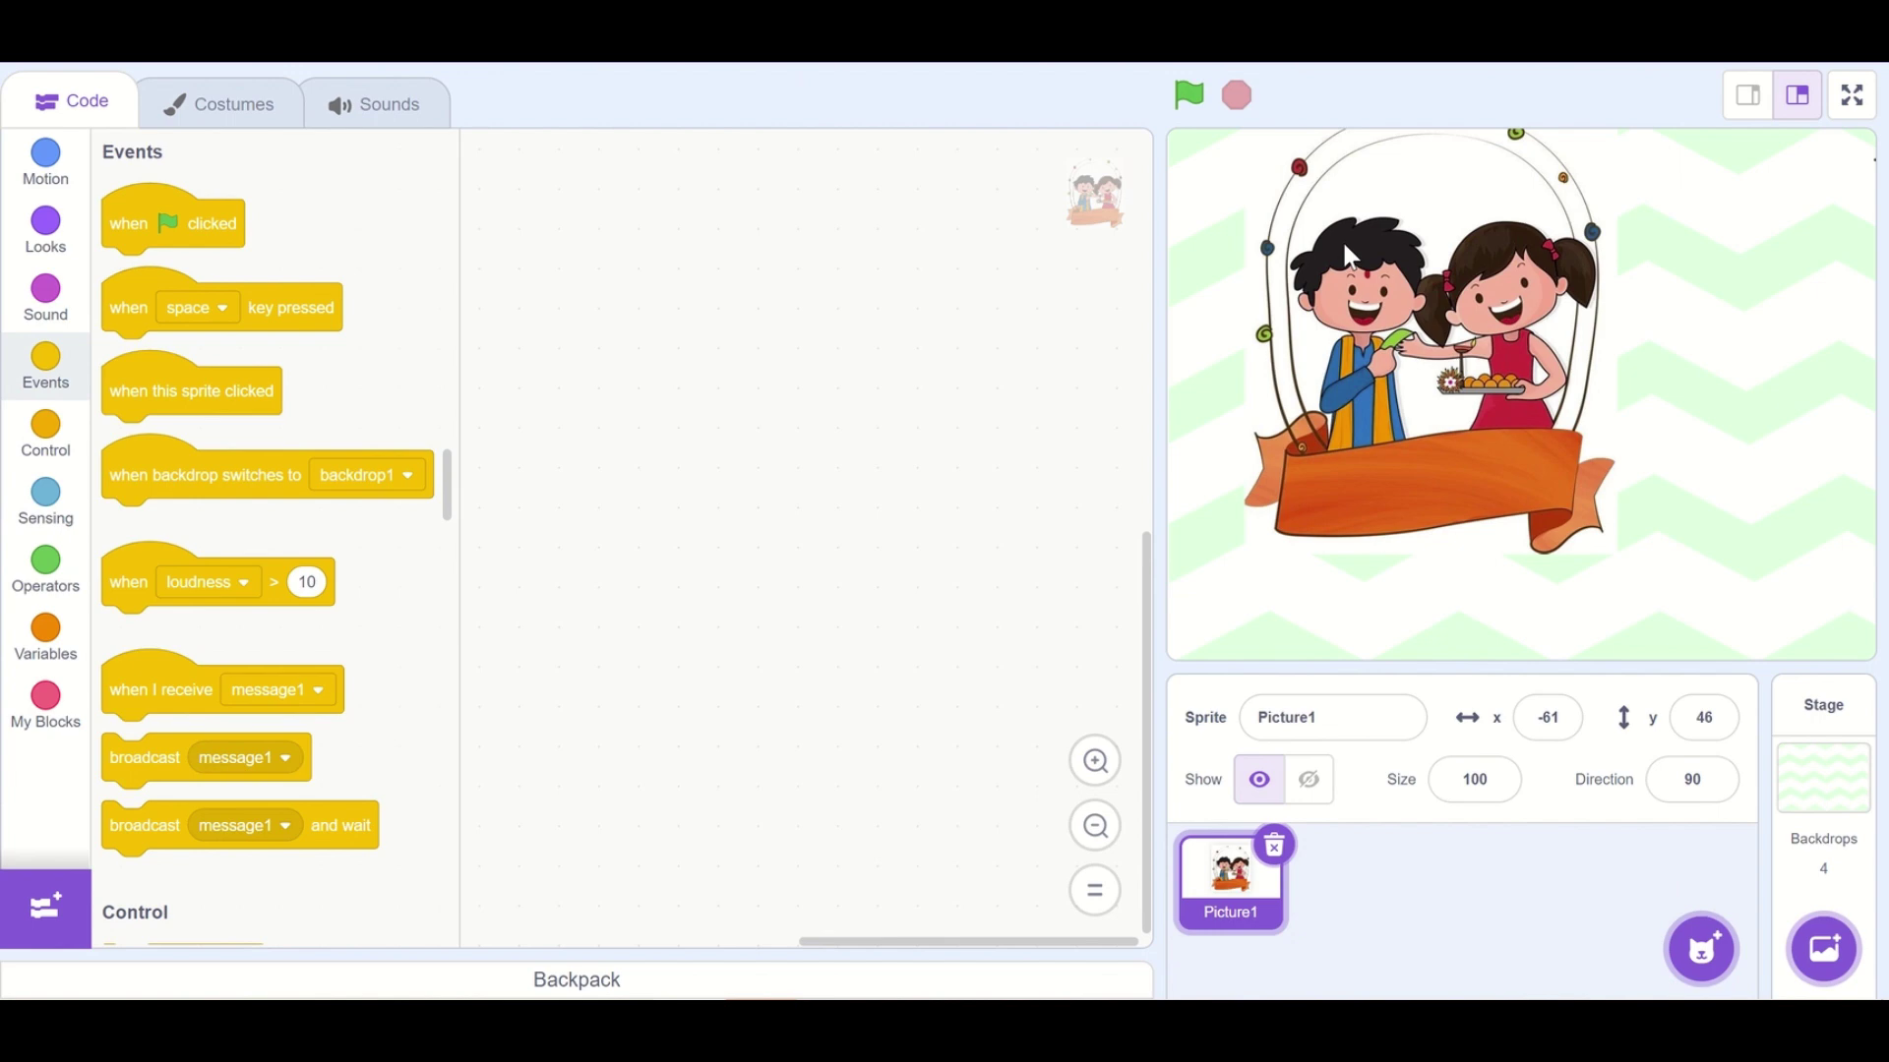
Give Picture1 a 'go to x: 0 y: 0' block so it centres on the stage
left_click_drag(1343, 245, 1439, 301)
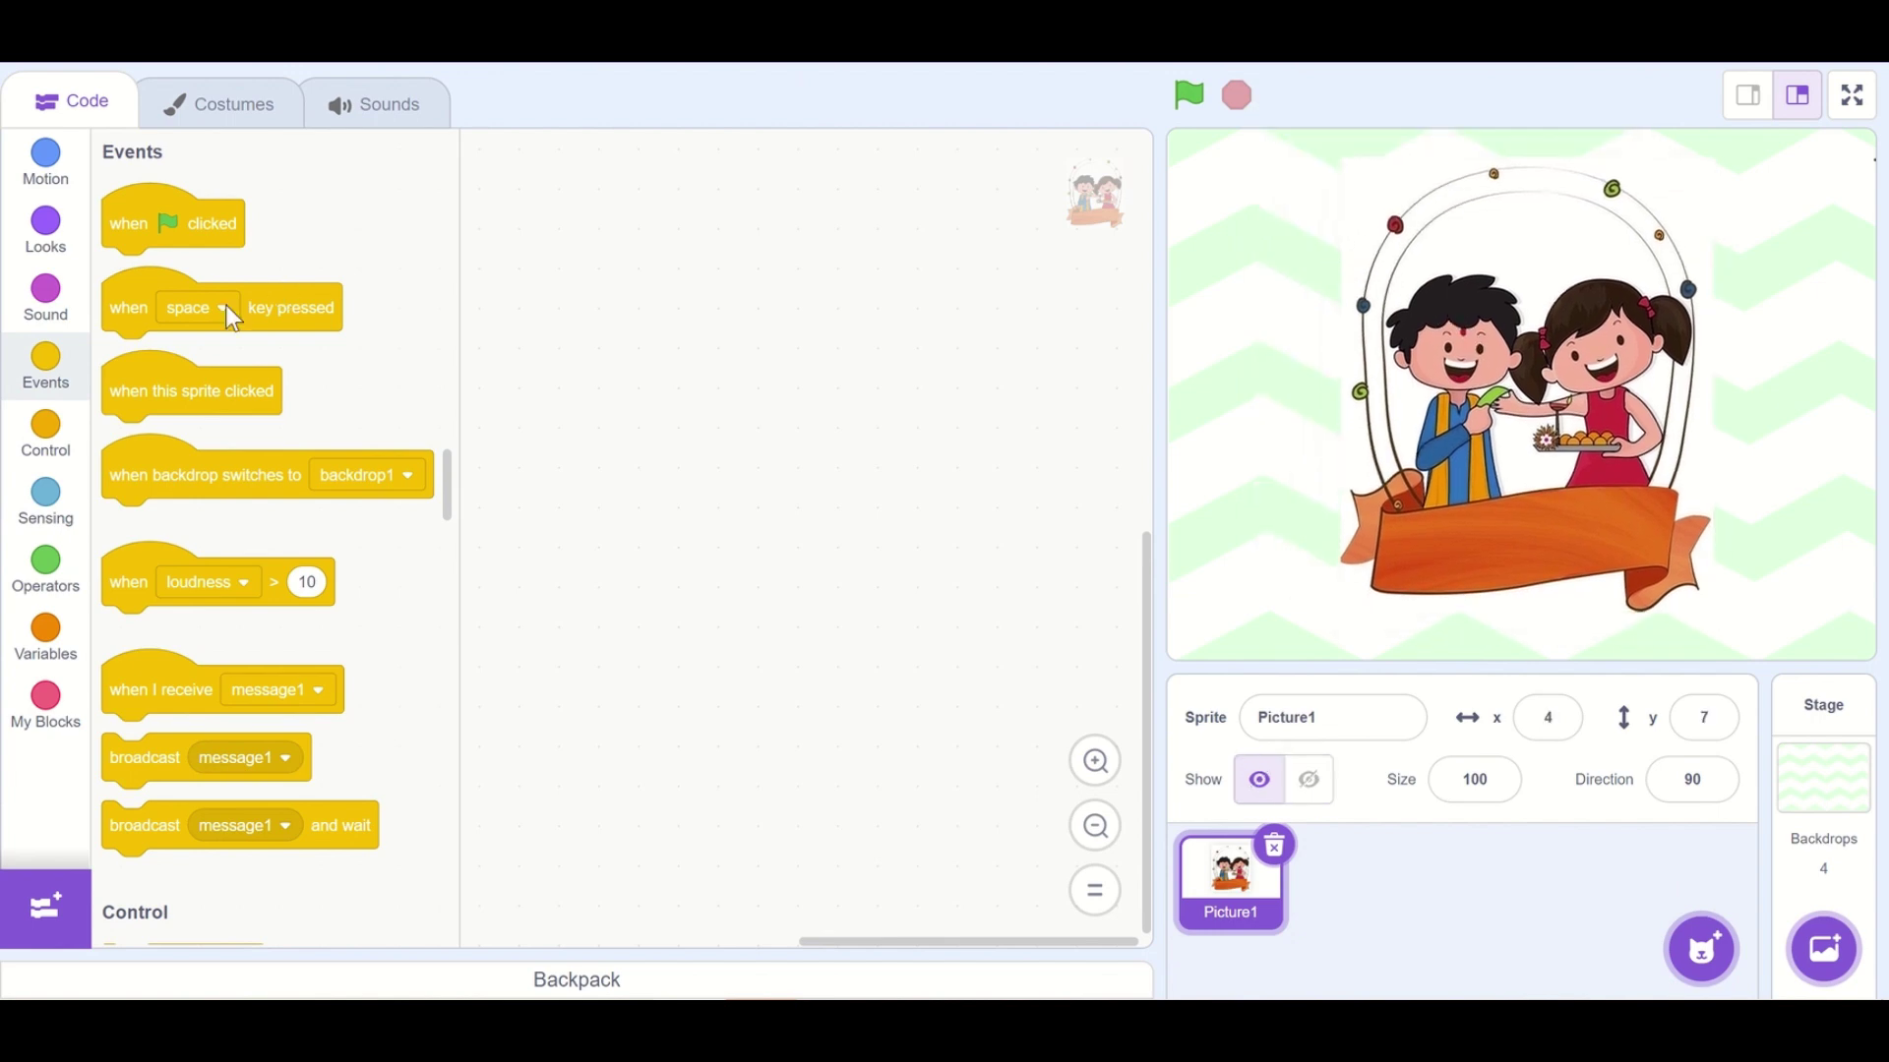
left_click(38, 178)
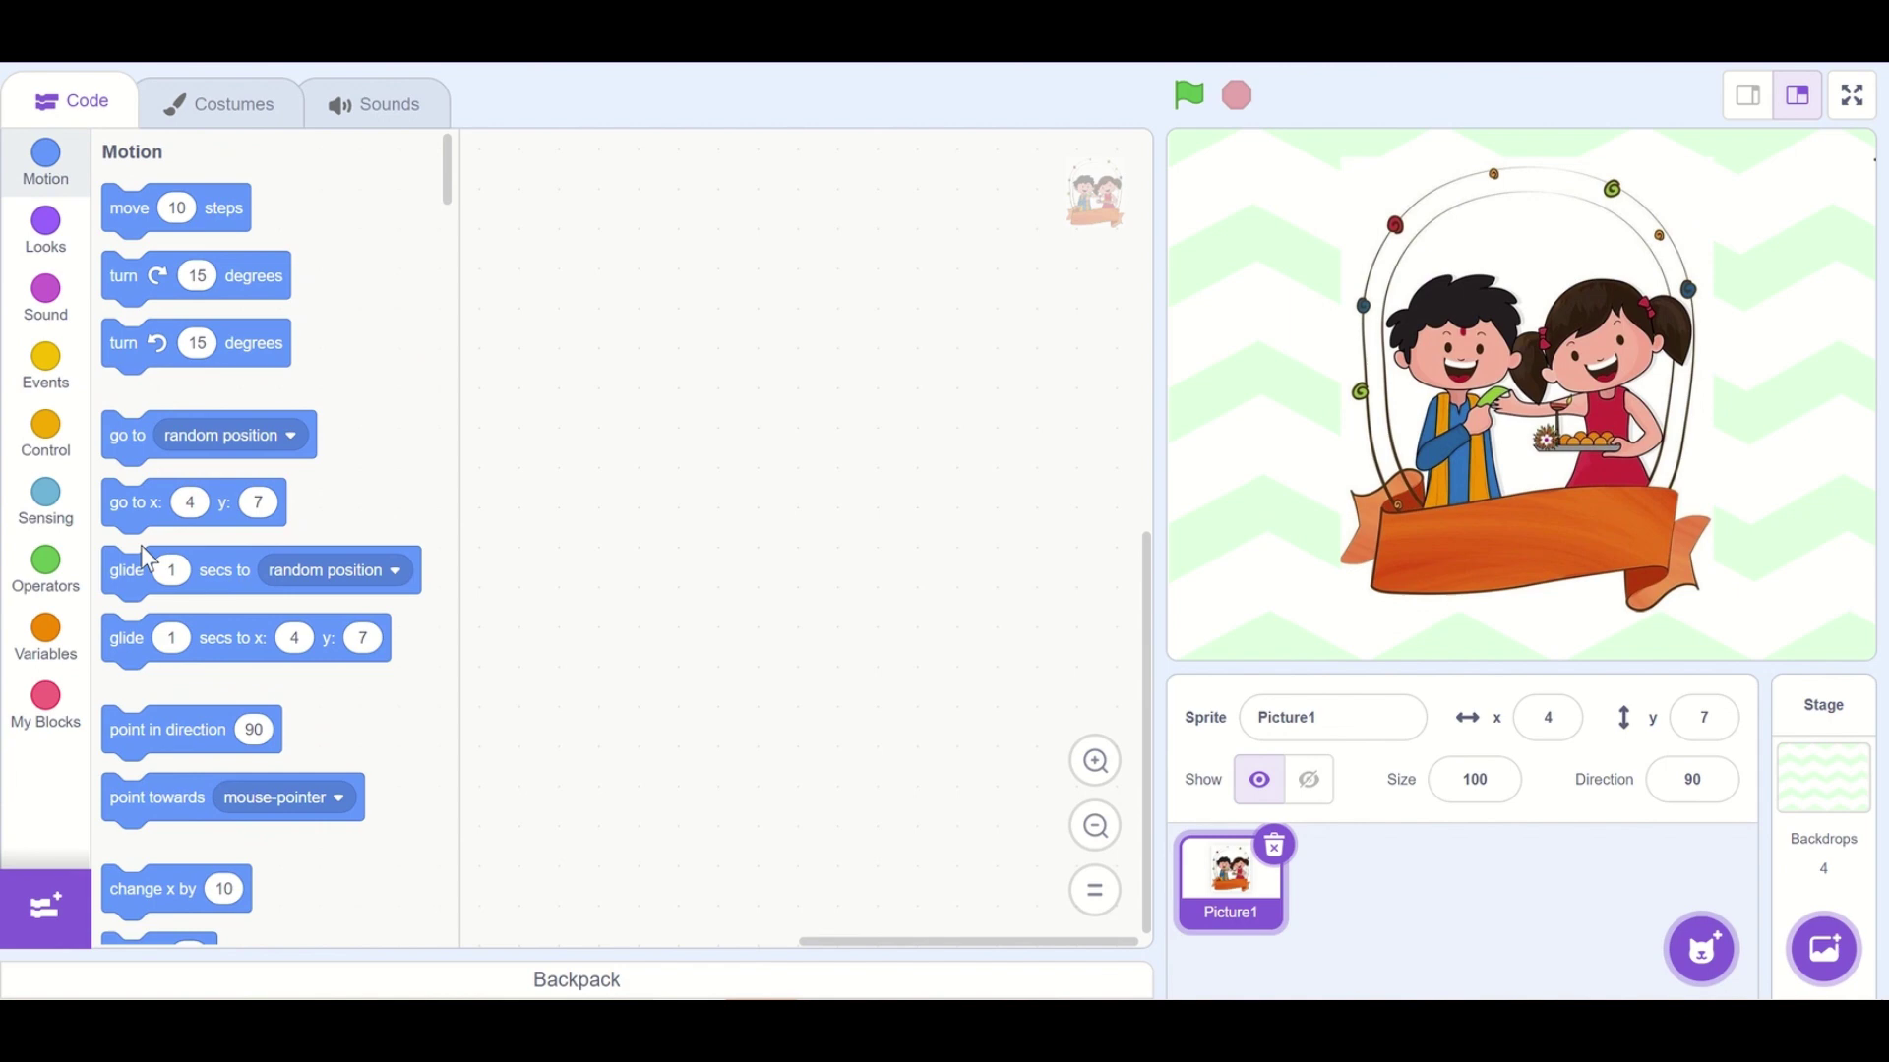
left_click_drag(119, 512, 771, 393)
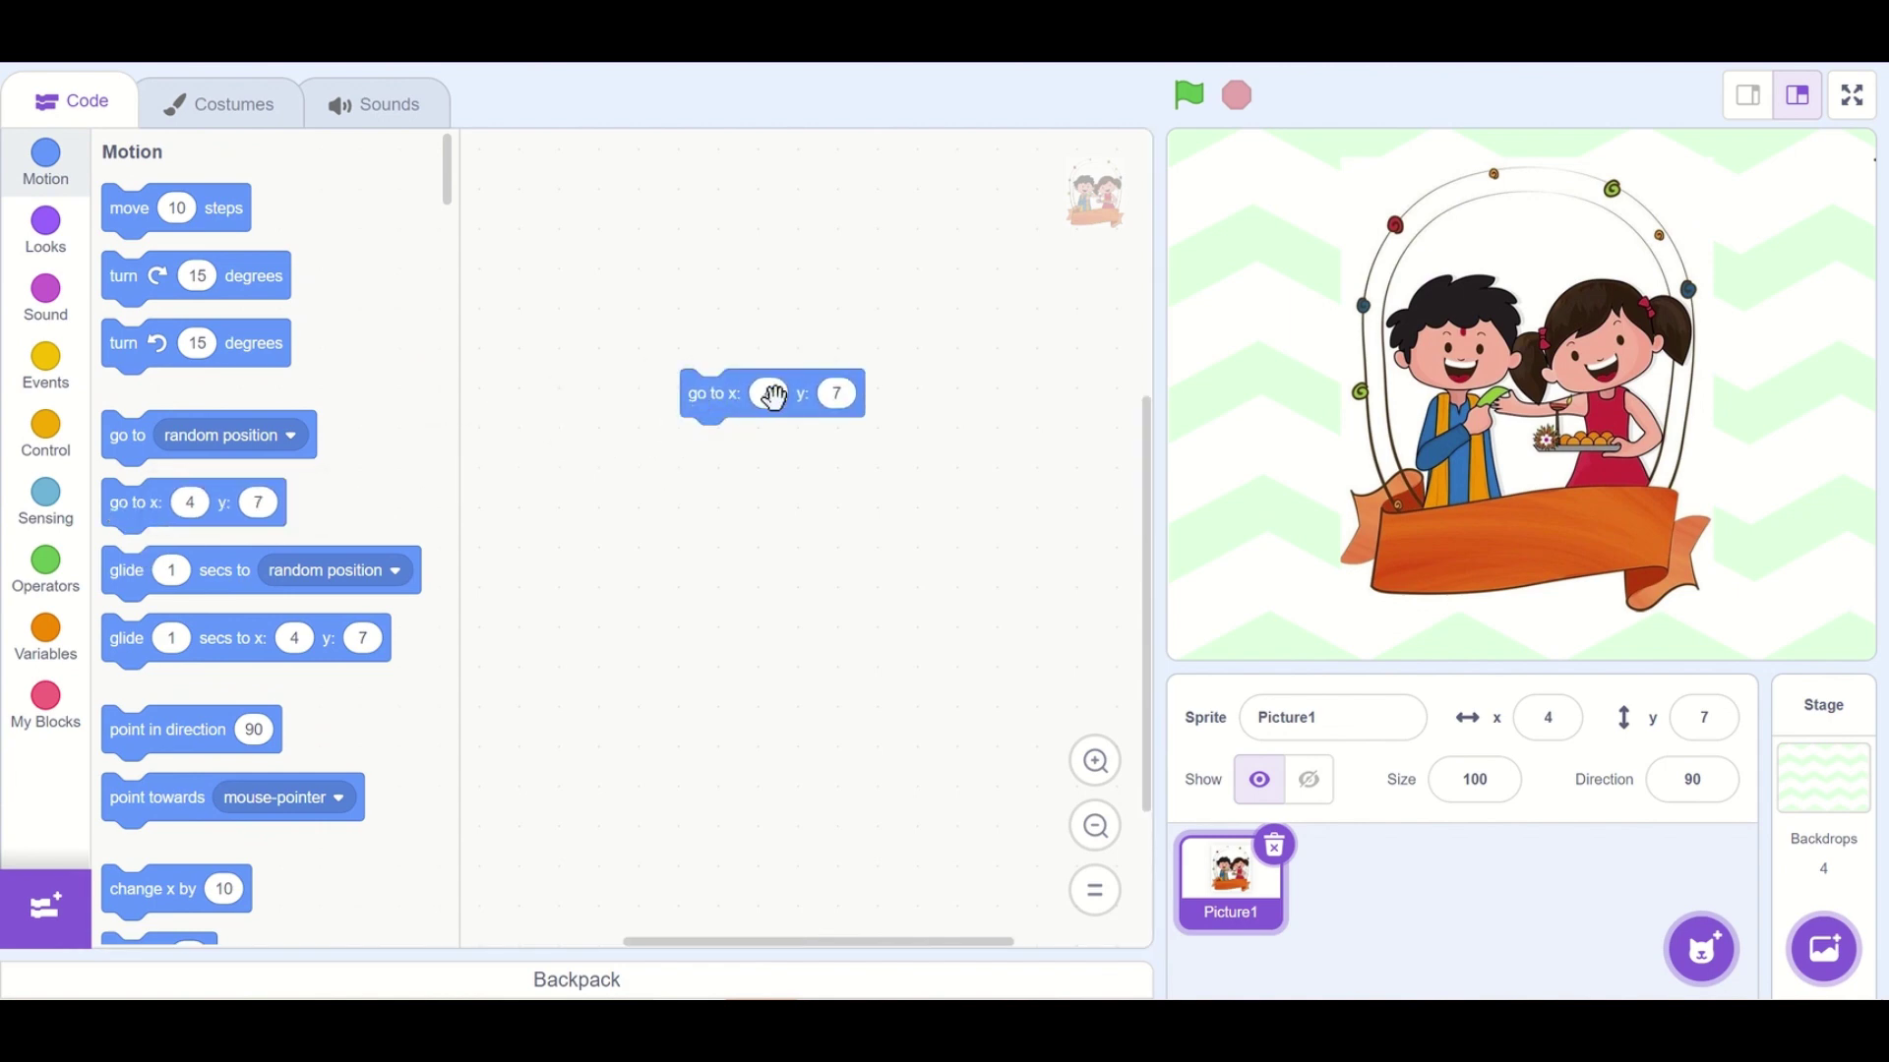
key("Tab")
type("0")
Attach 'when flag clicked' above the go-to block and run the project
left_click(56, 379)
left_click_drag(138, 241, 723, 337)
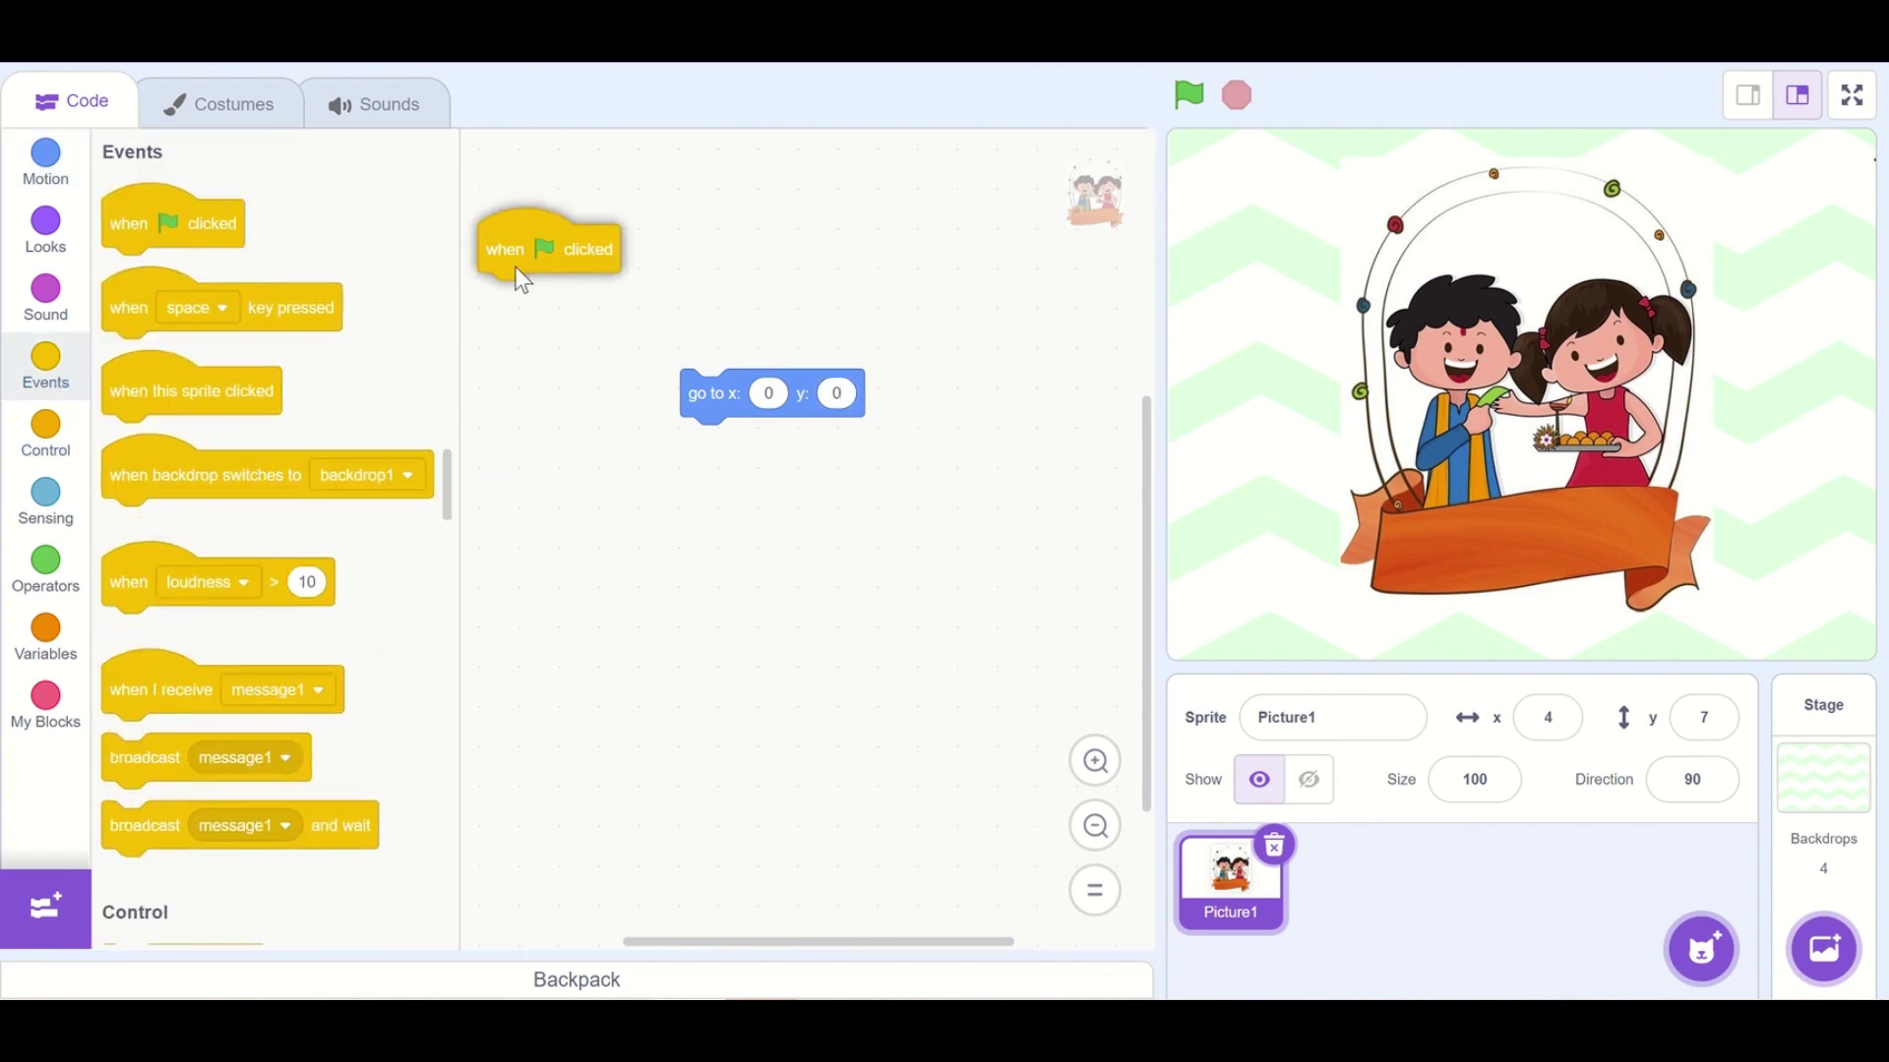
left_click(1189, 97)
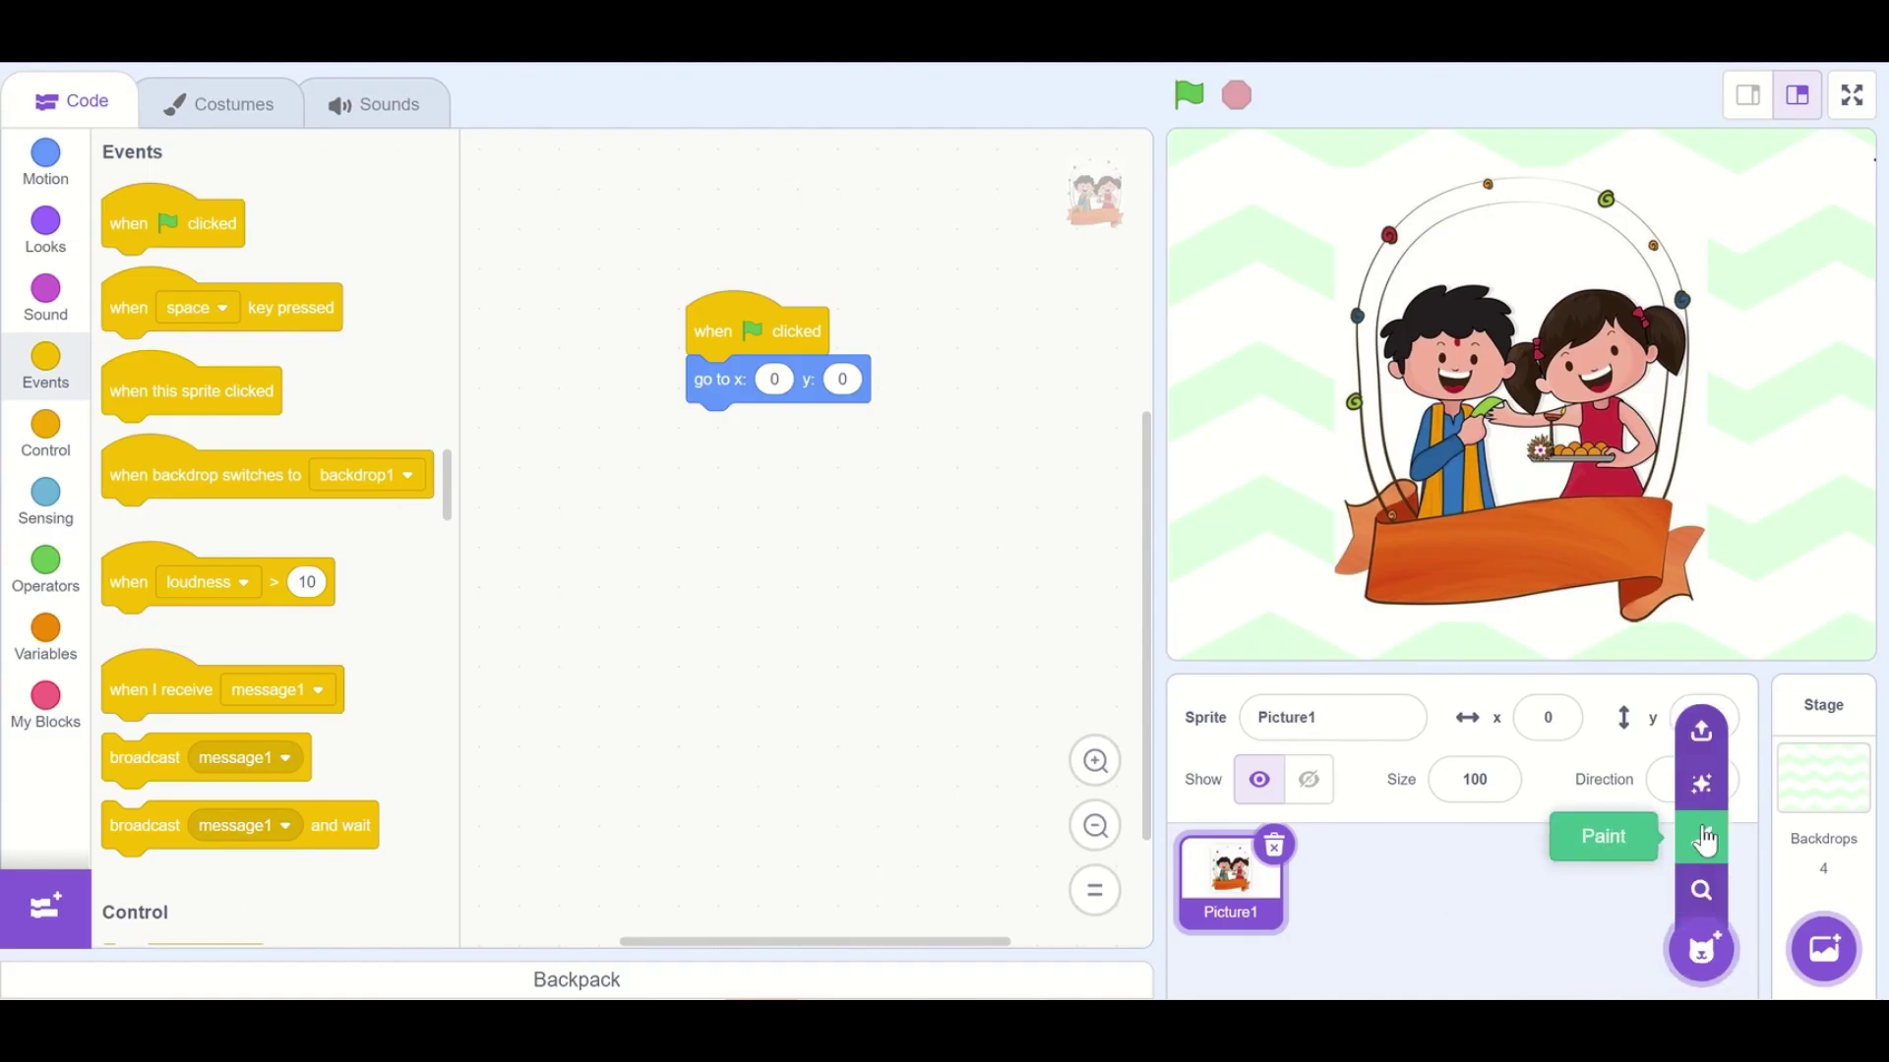
Paint a new sprite with the greeting text, enlarge it and move it near the top
left_click(1701, 836)
type("Happy Raks")
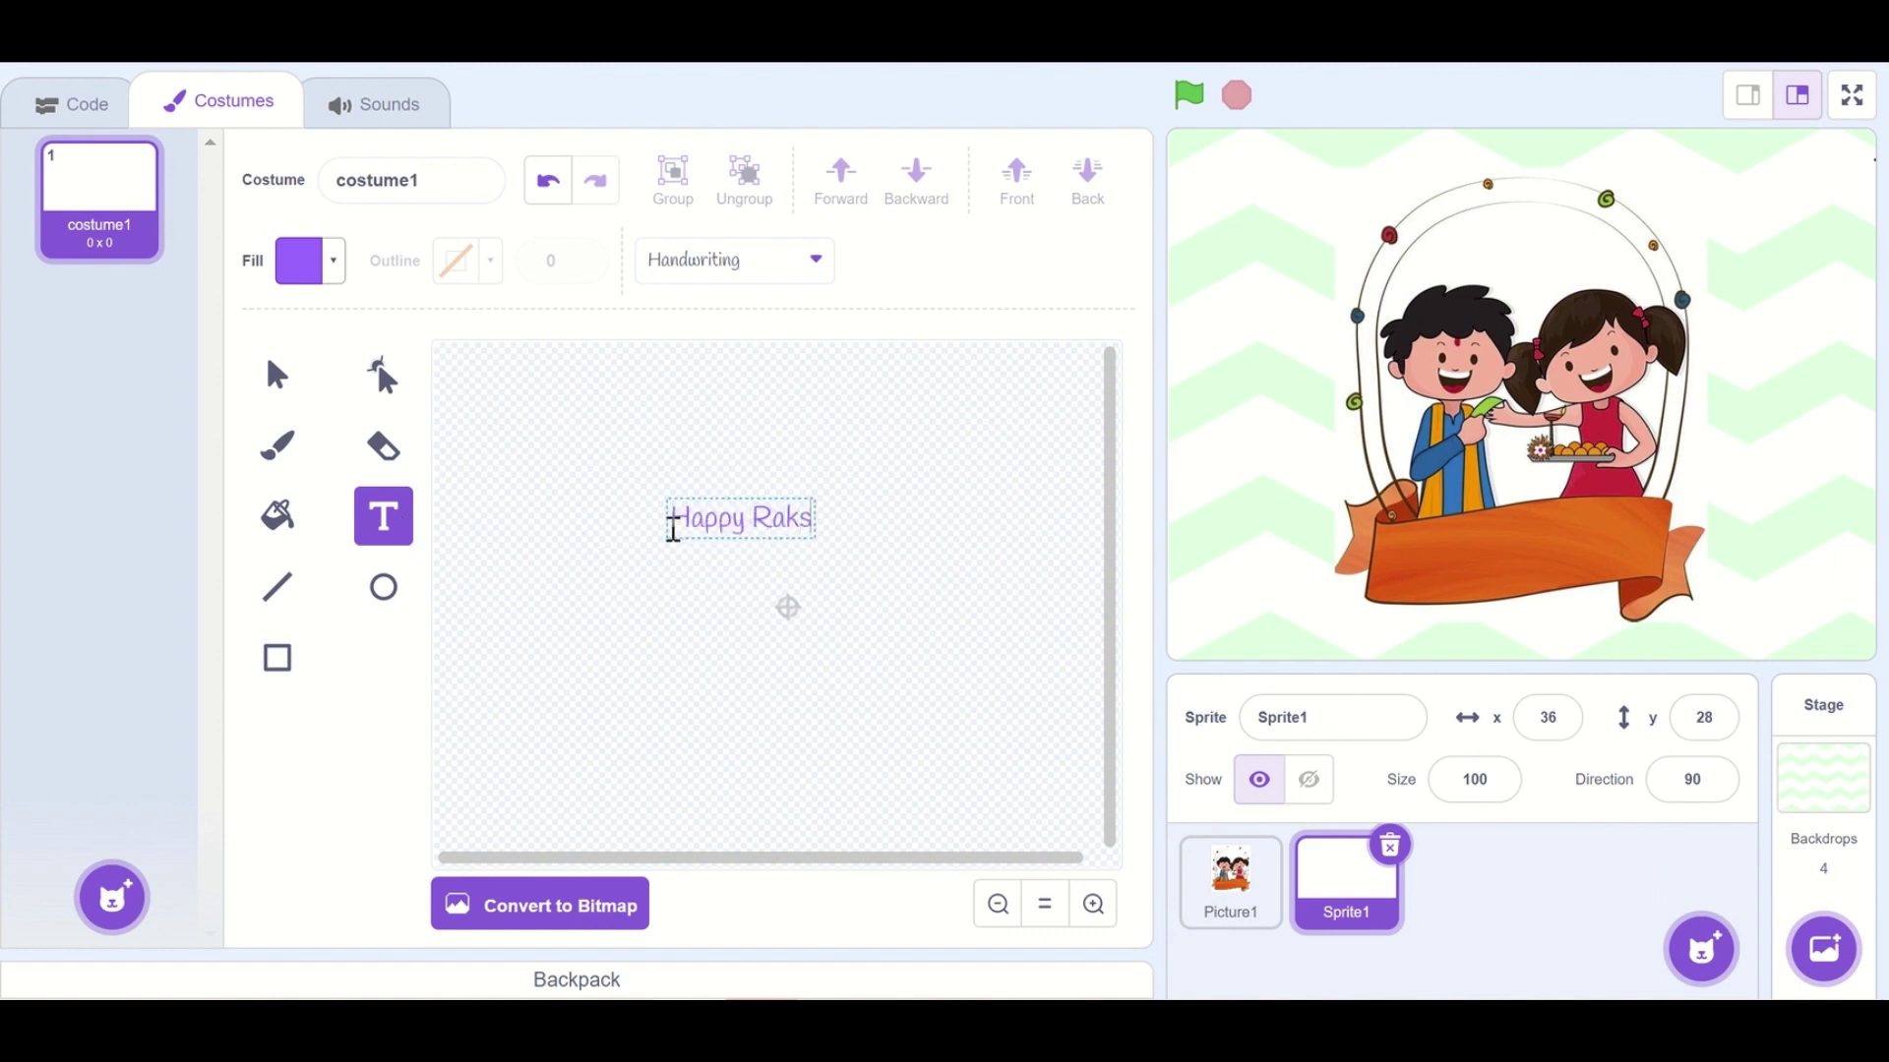
type("habandhan")
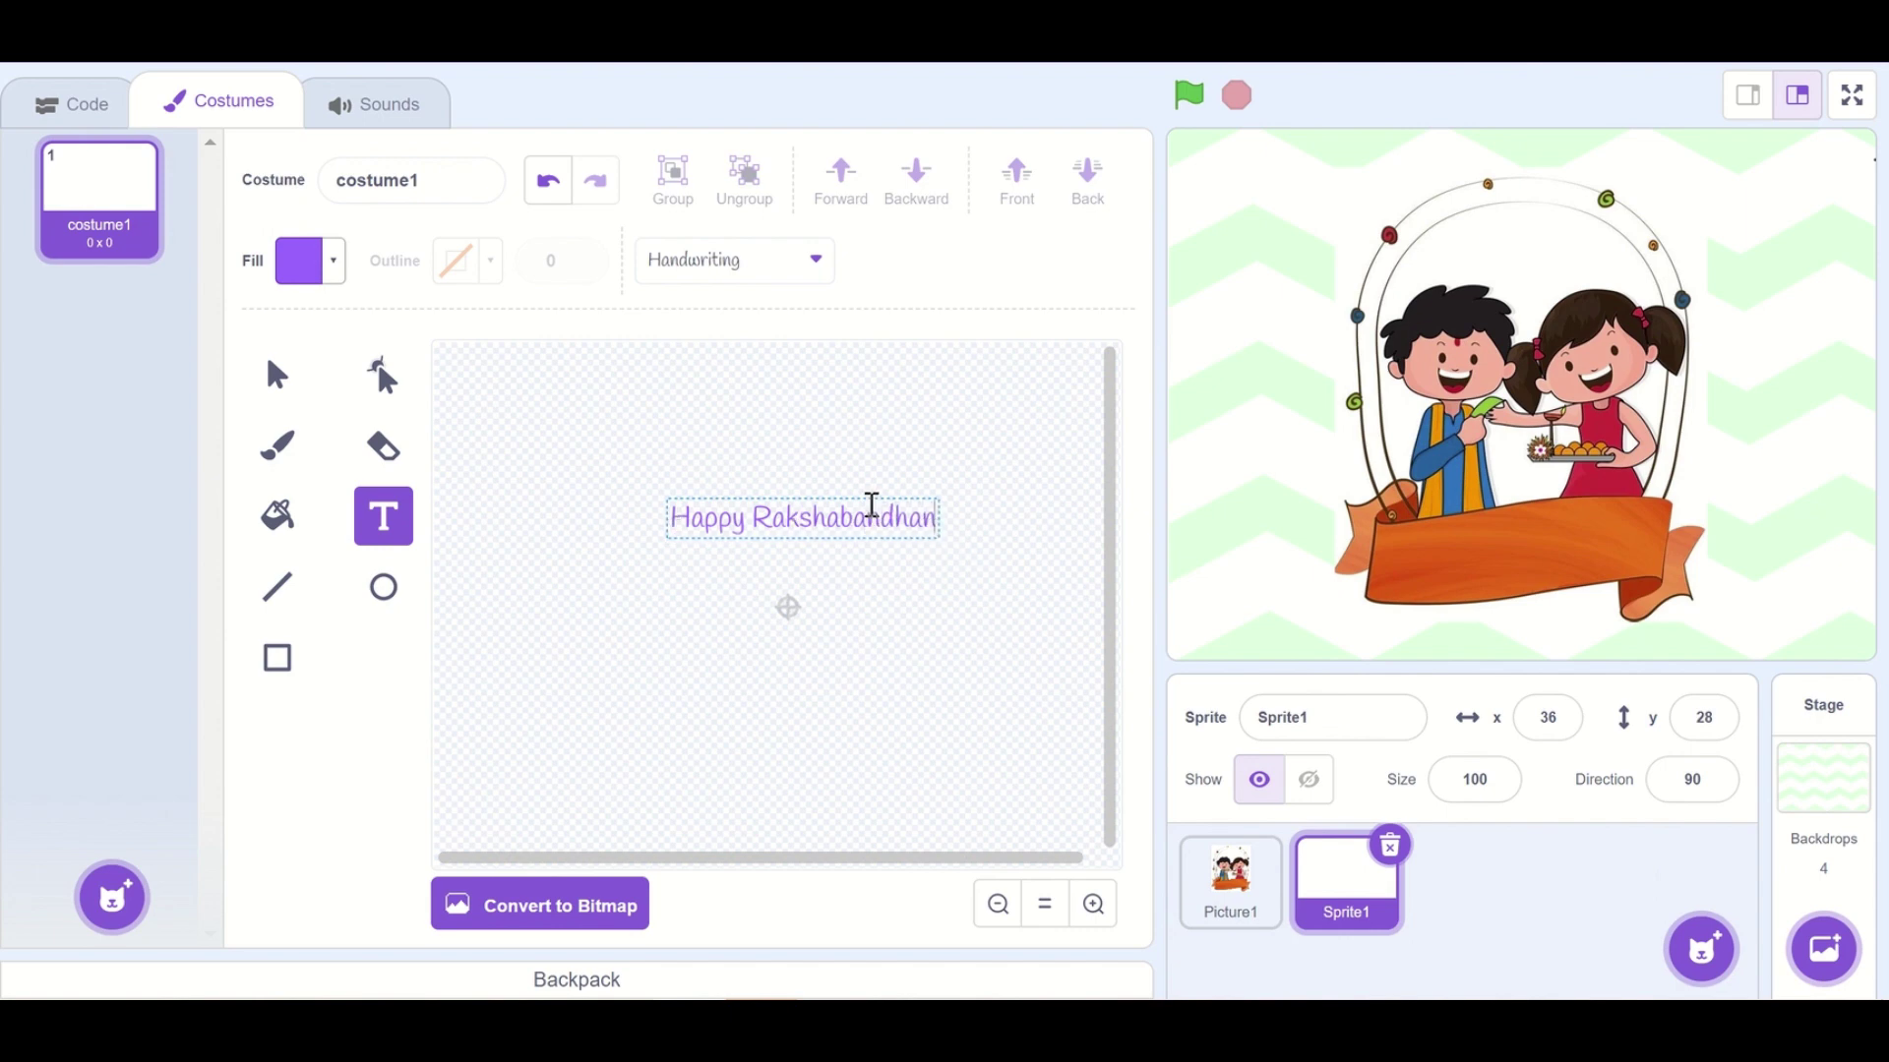
left_click(276, 374)
mouse_move(938, 538)
left_mouse_down()
mouse_move(1116, 558)
mouse_move(827, 520)
left_mouse_up()
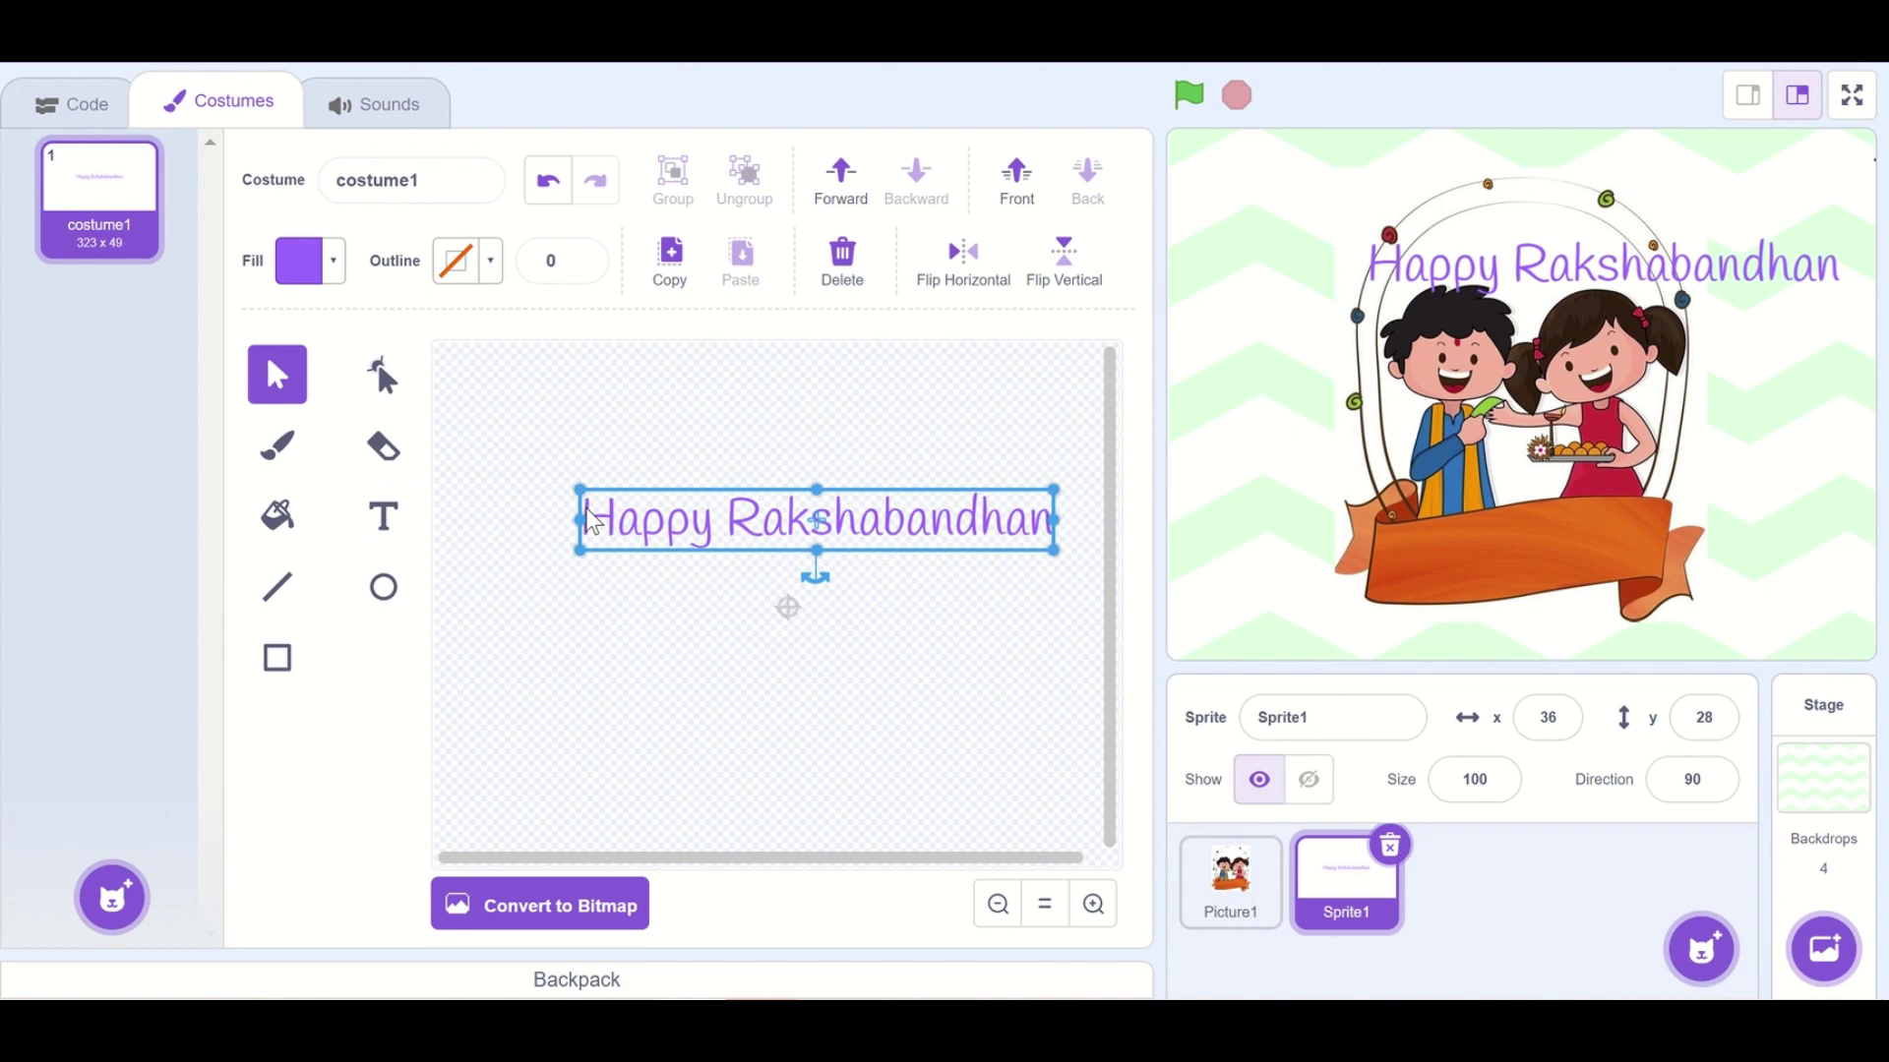
left_click_drag(577, 486, 453, 474)
left_click_drag(586, 473, 569, 470)
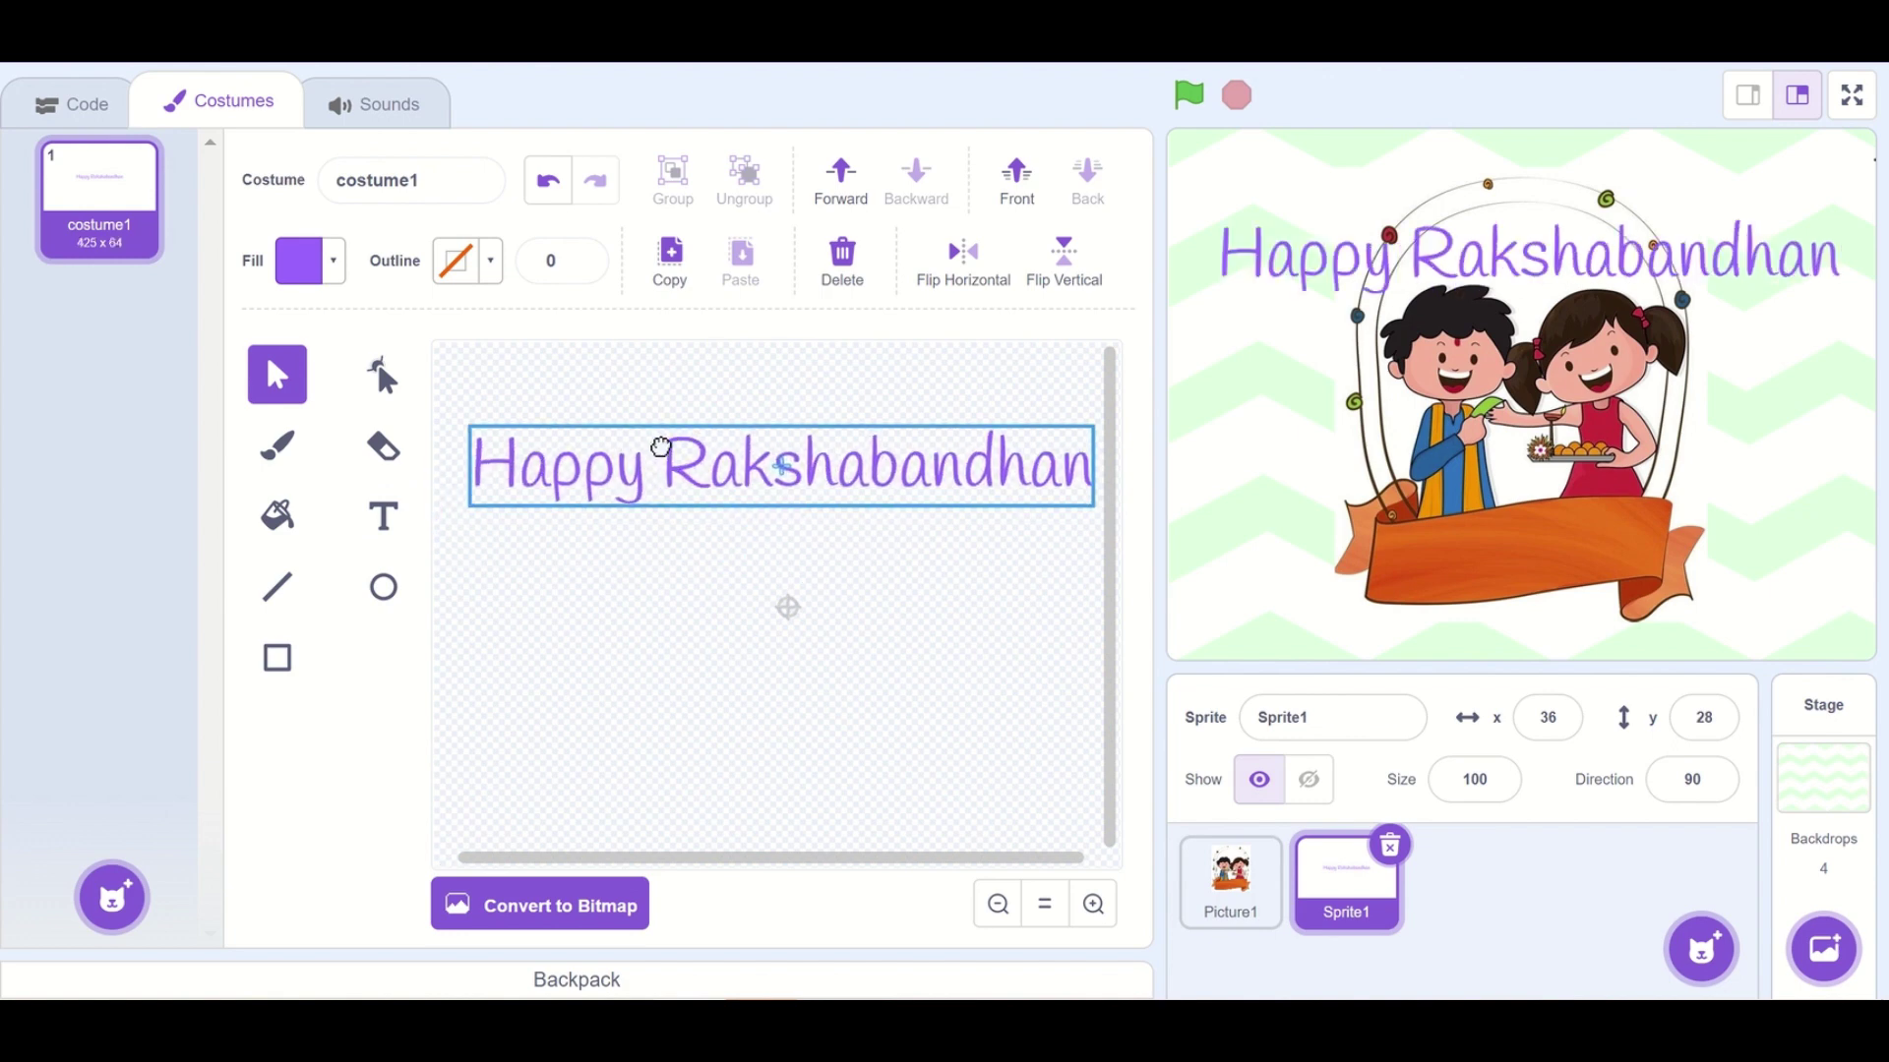
mouse_move(738, 509)
left_mouse_down()
mouse_move(766, 399)
mouse_move(686, 428)
left_mouse_up()
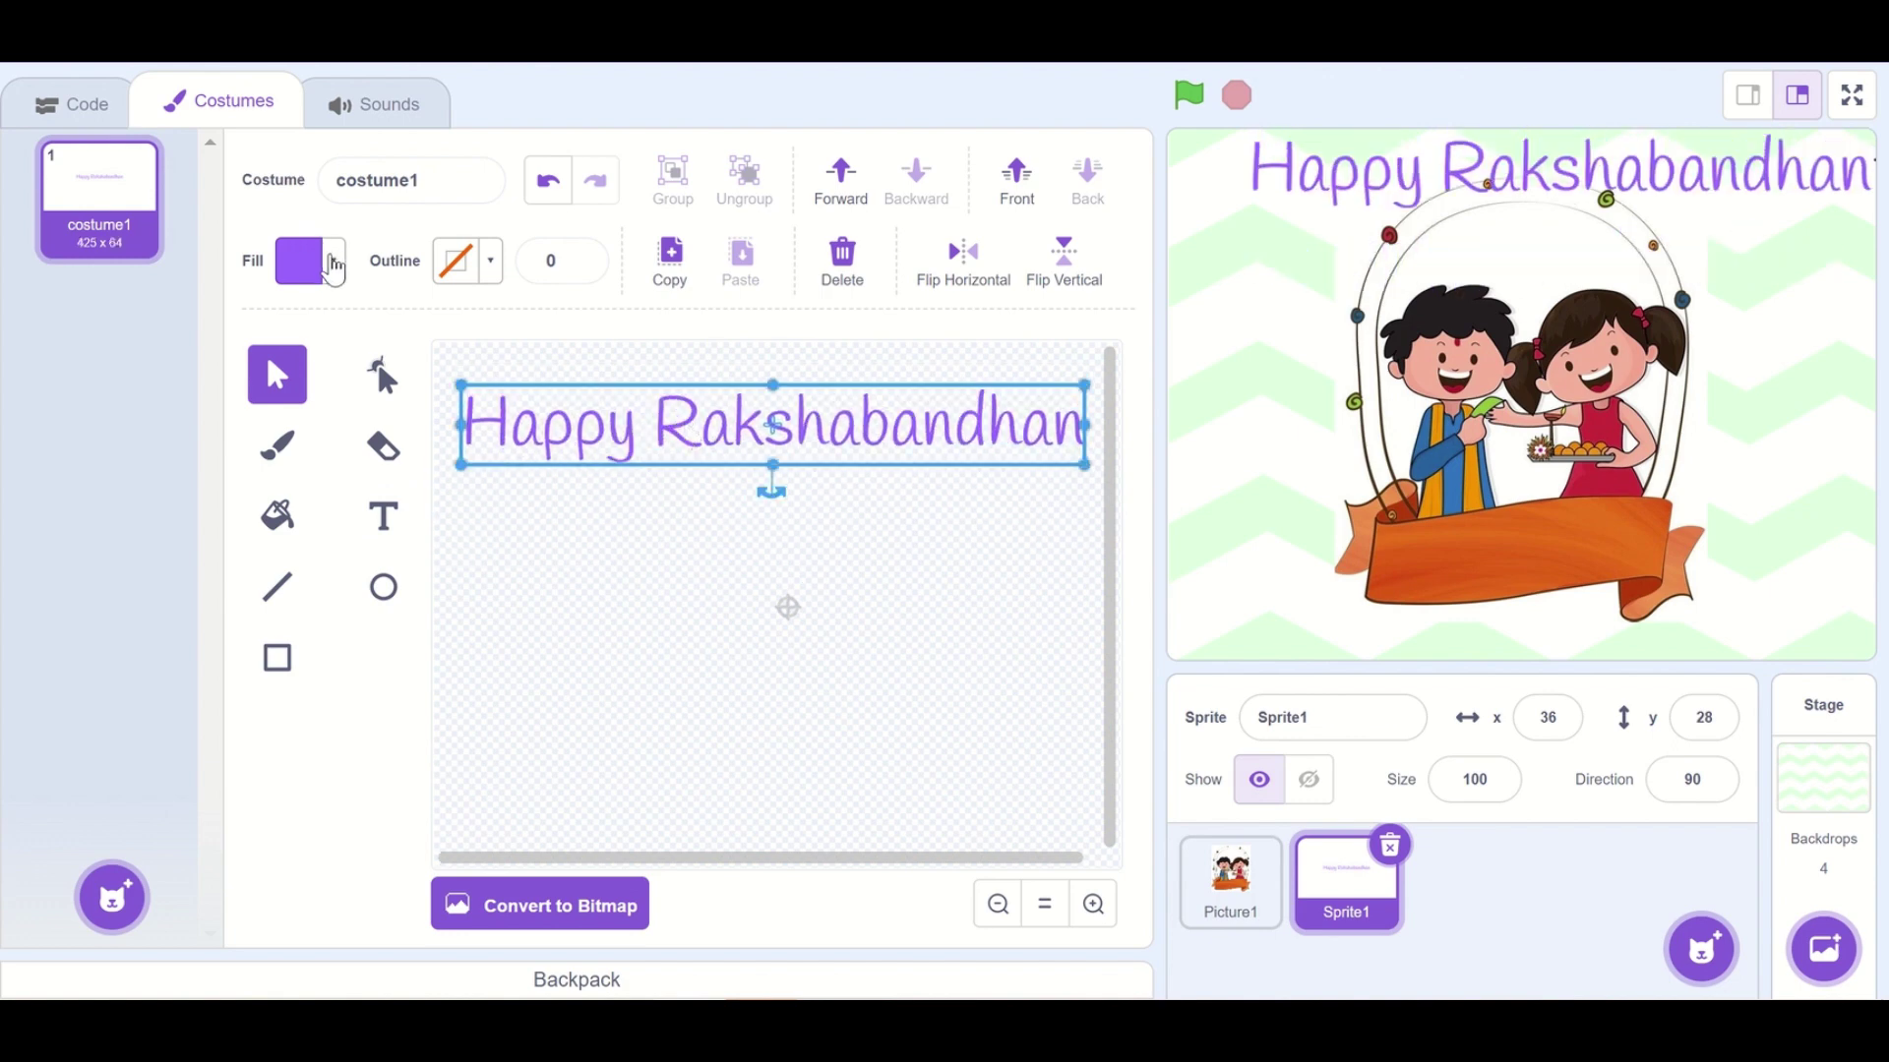
Recolour the greeting text from purple to a deep, saturated red
left_click(335, 266)
left_click_drag(338, 433, 206, 447)
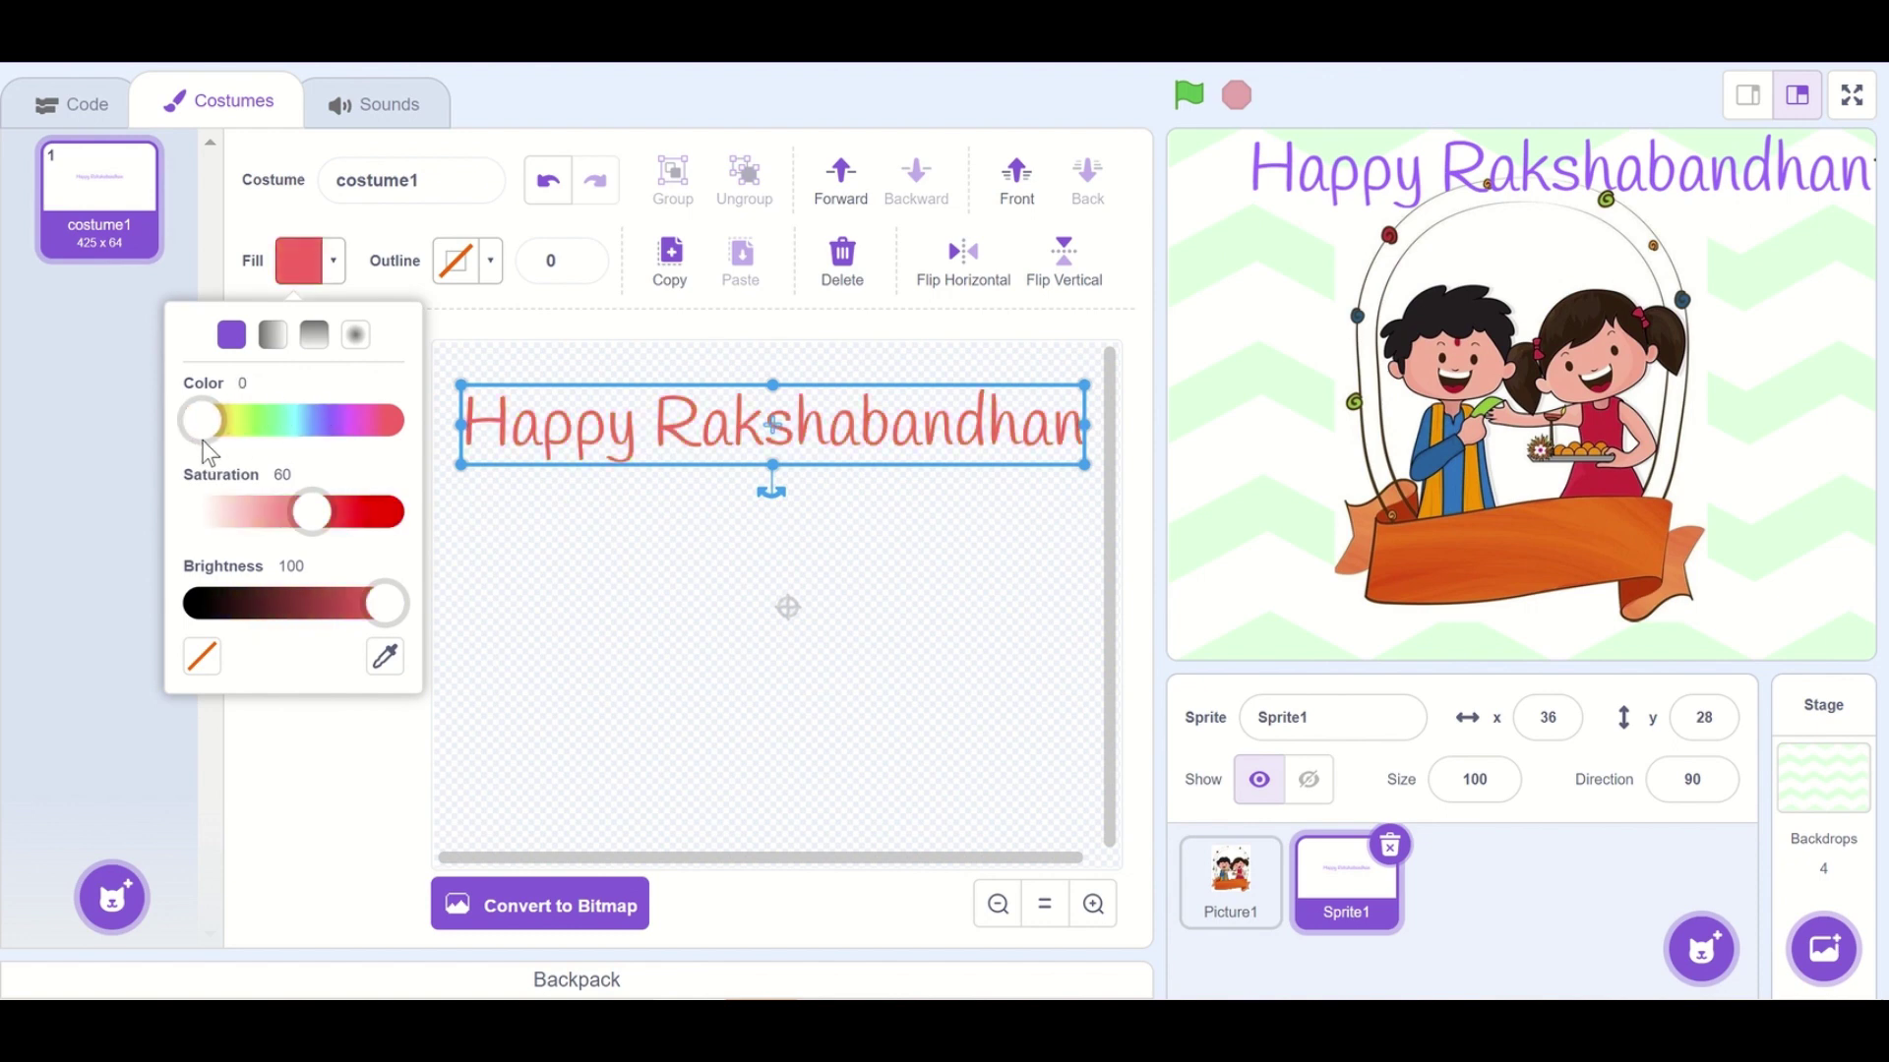
left_click_drag(311, 510, 347, 511)
left_click(613, 578)
left_click(714, 438)
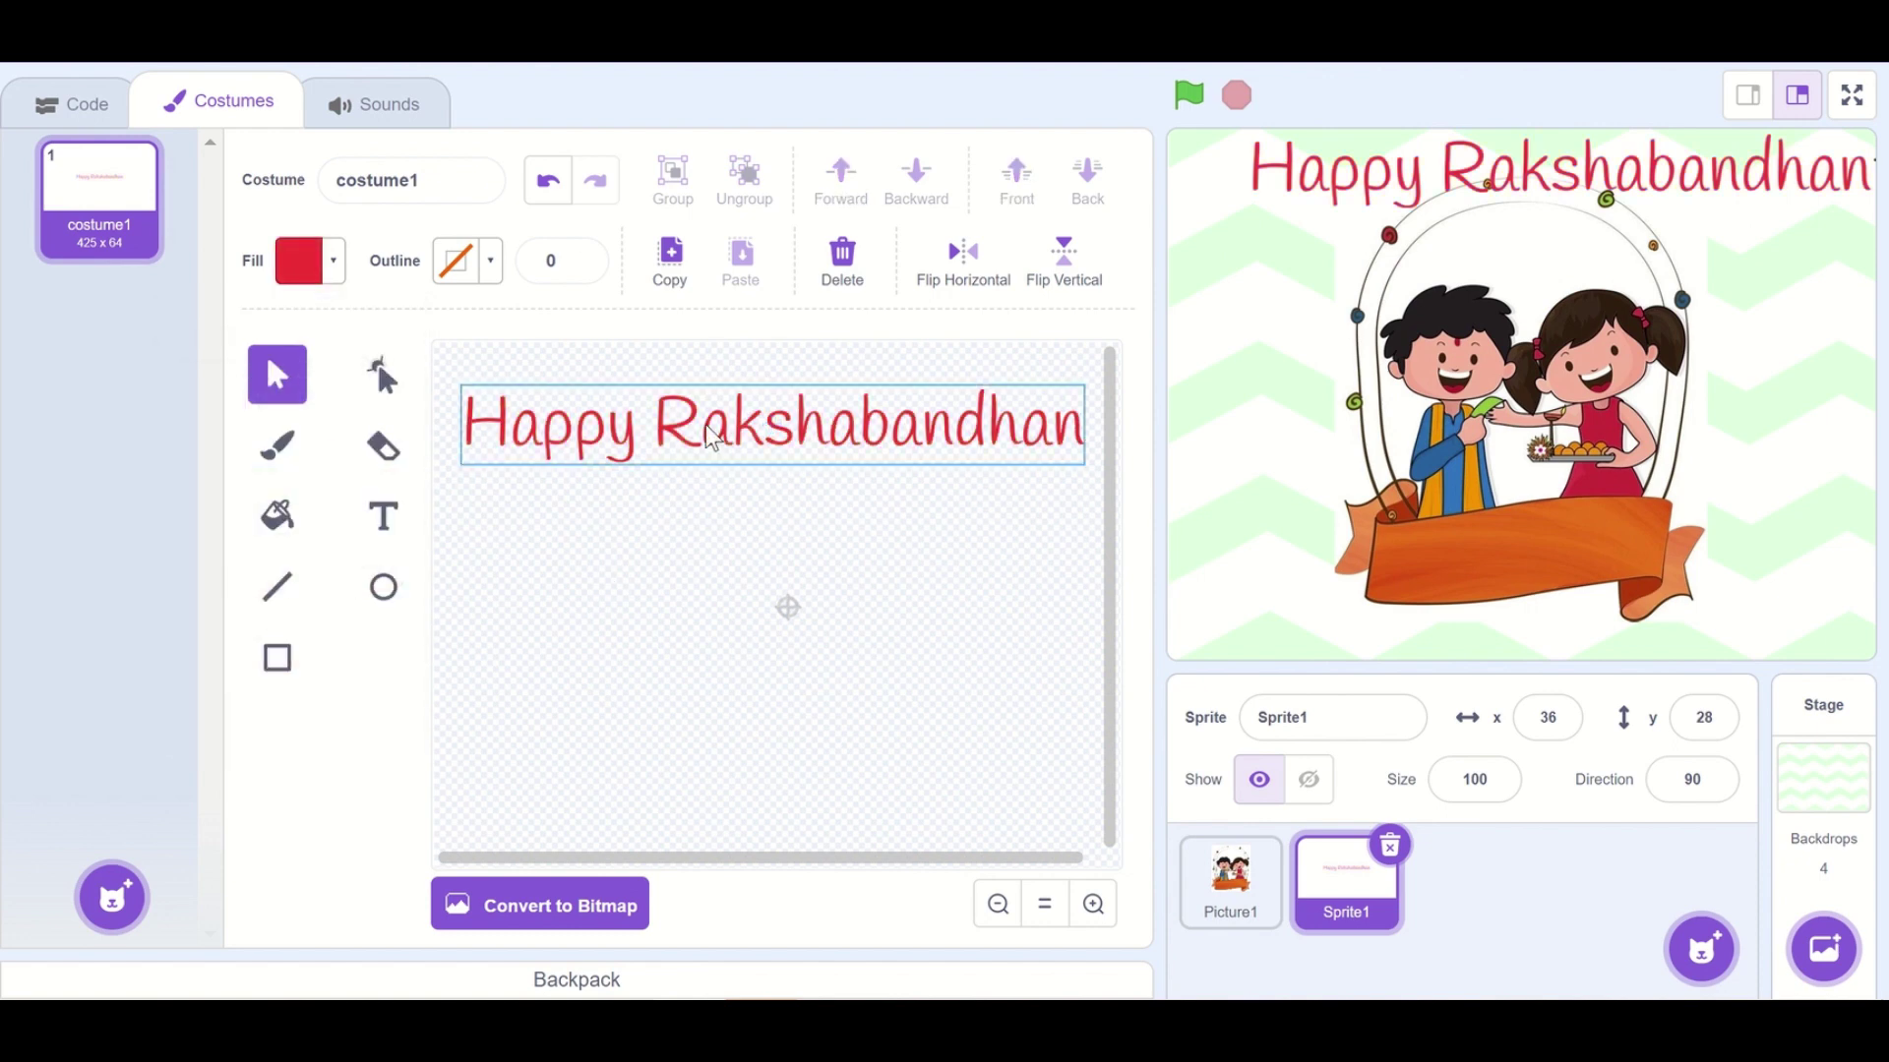
Try other fonts on the greeting, then keep it in Handwriting
double_click(658, 442)
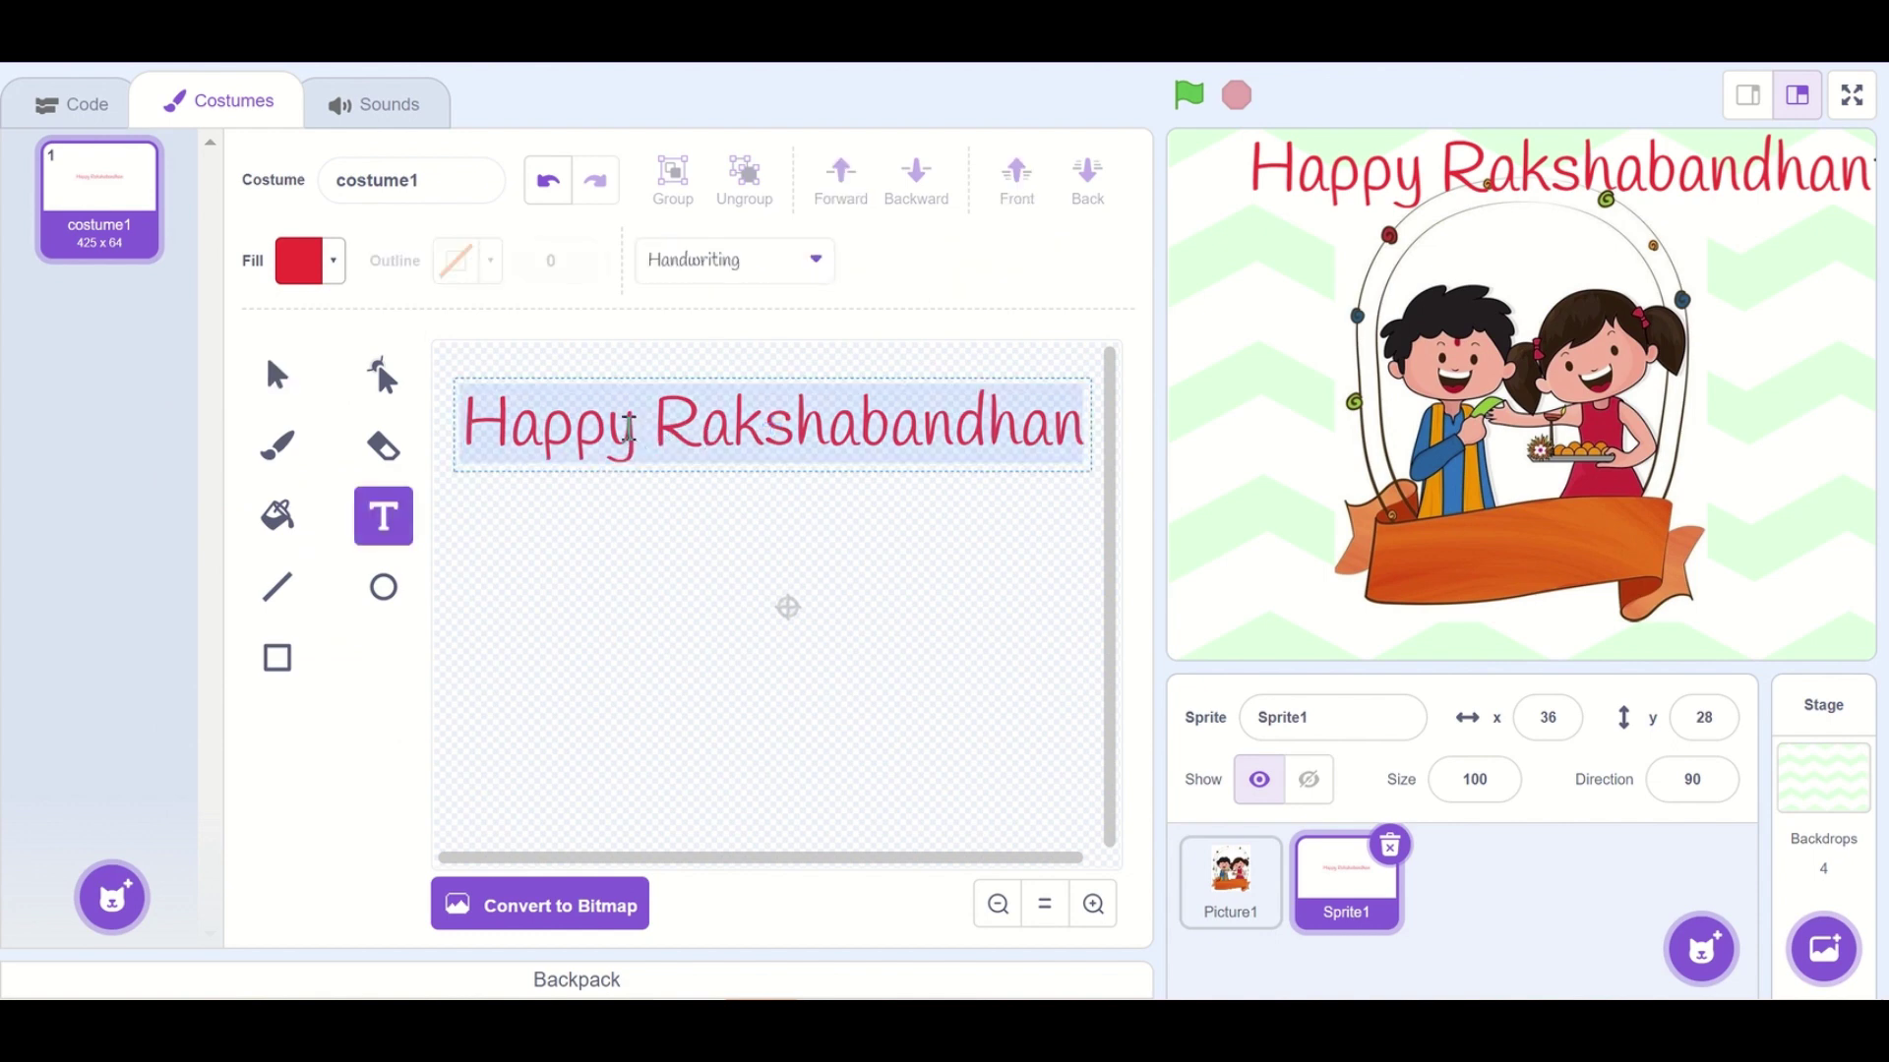
left_click(649, 752)
left_click(816, 275)
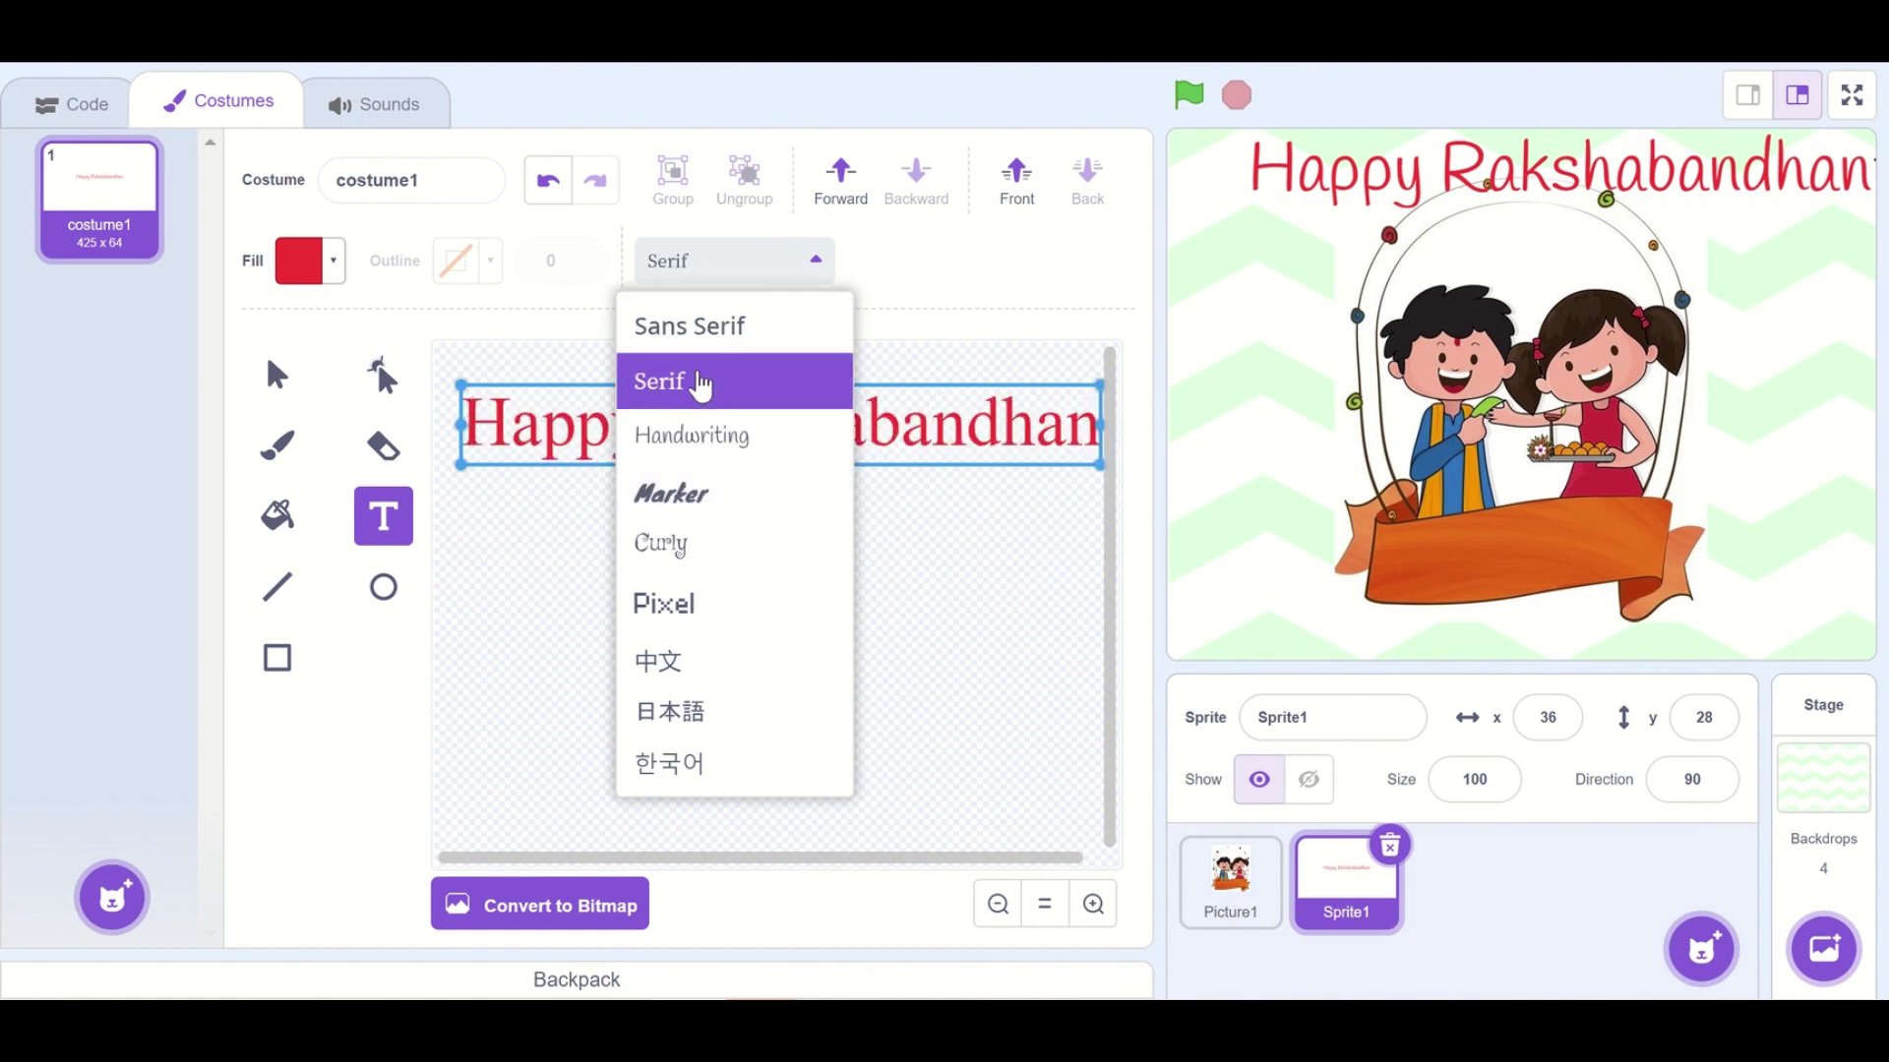
left_click(695, 326)
left_click(732, 260)
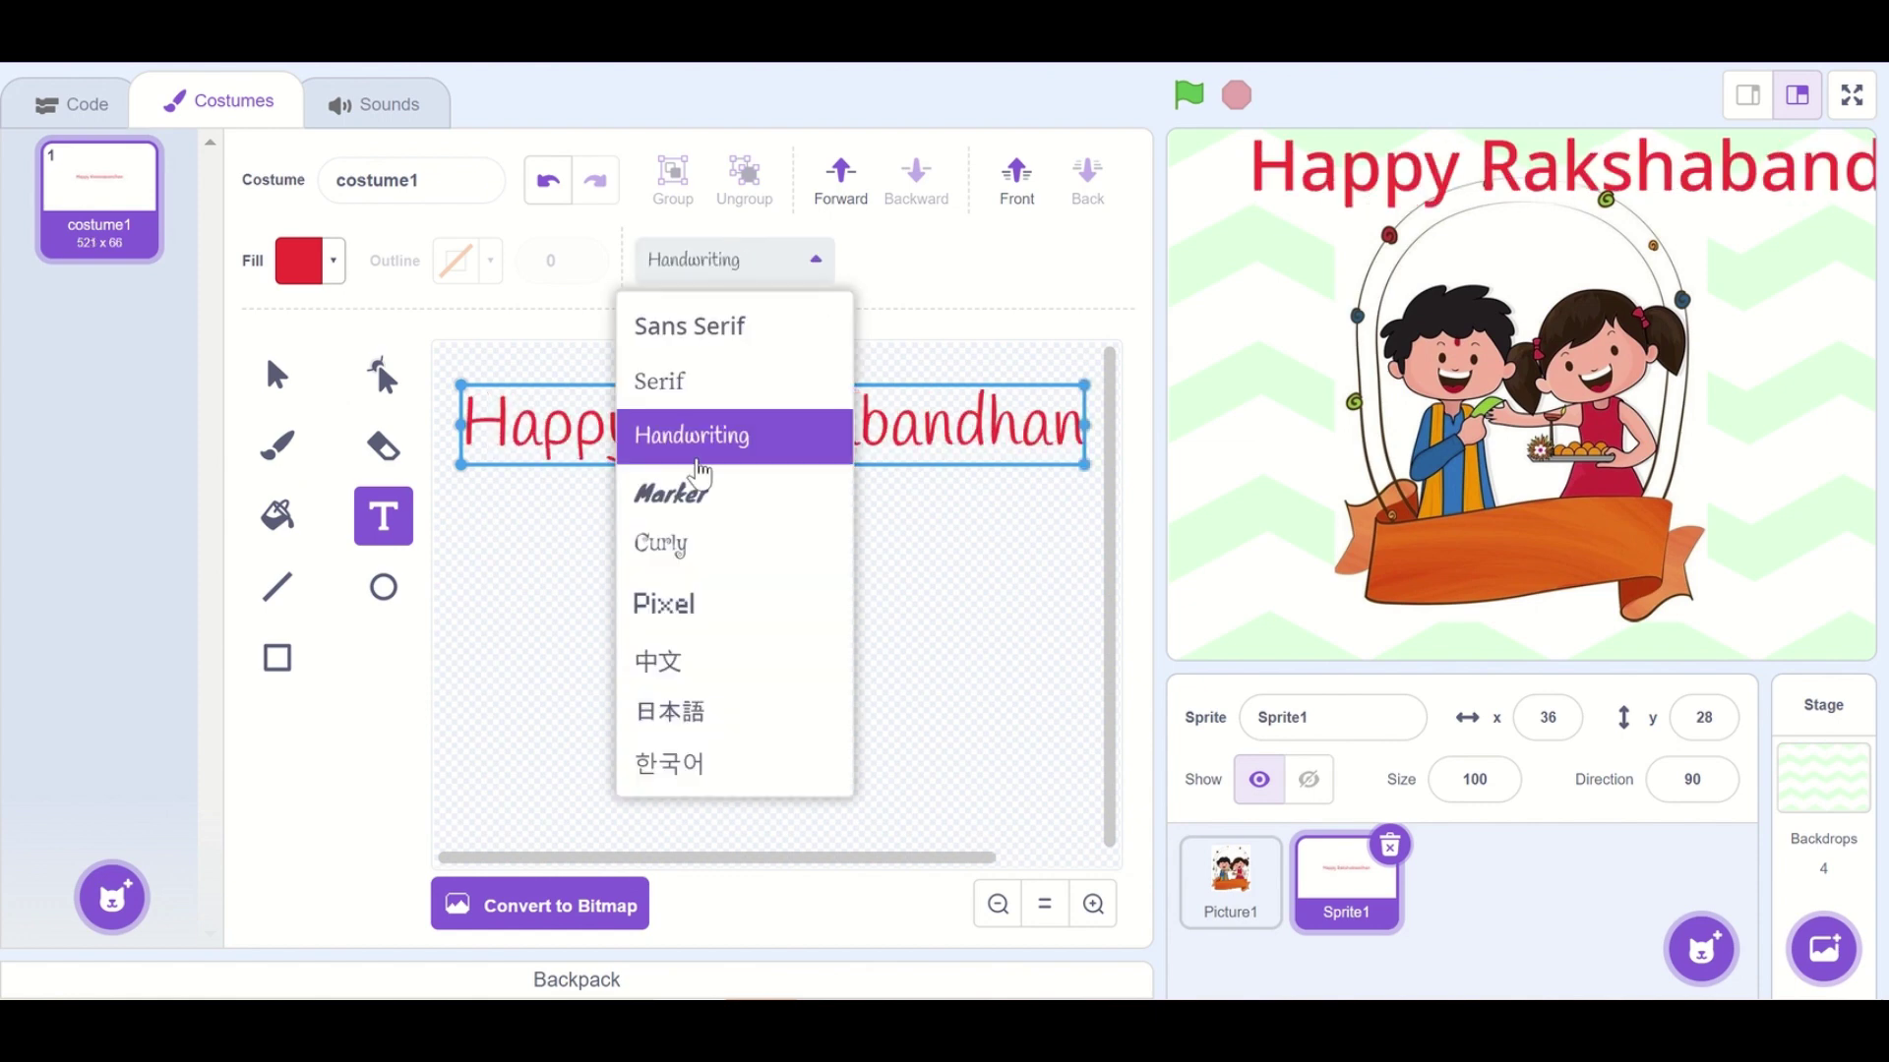
left_click(695, 436)
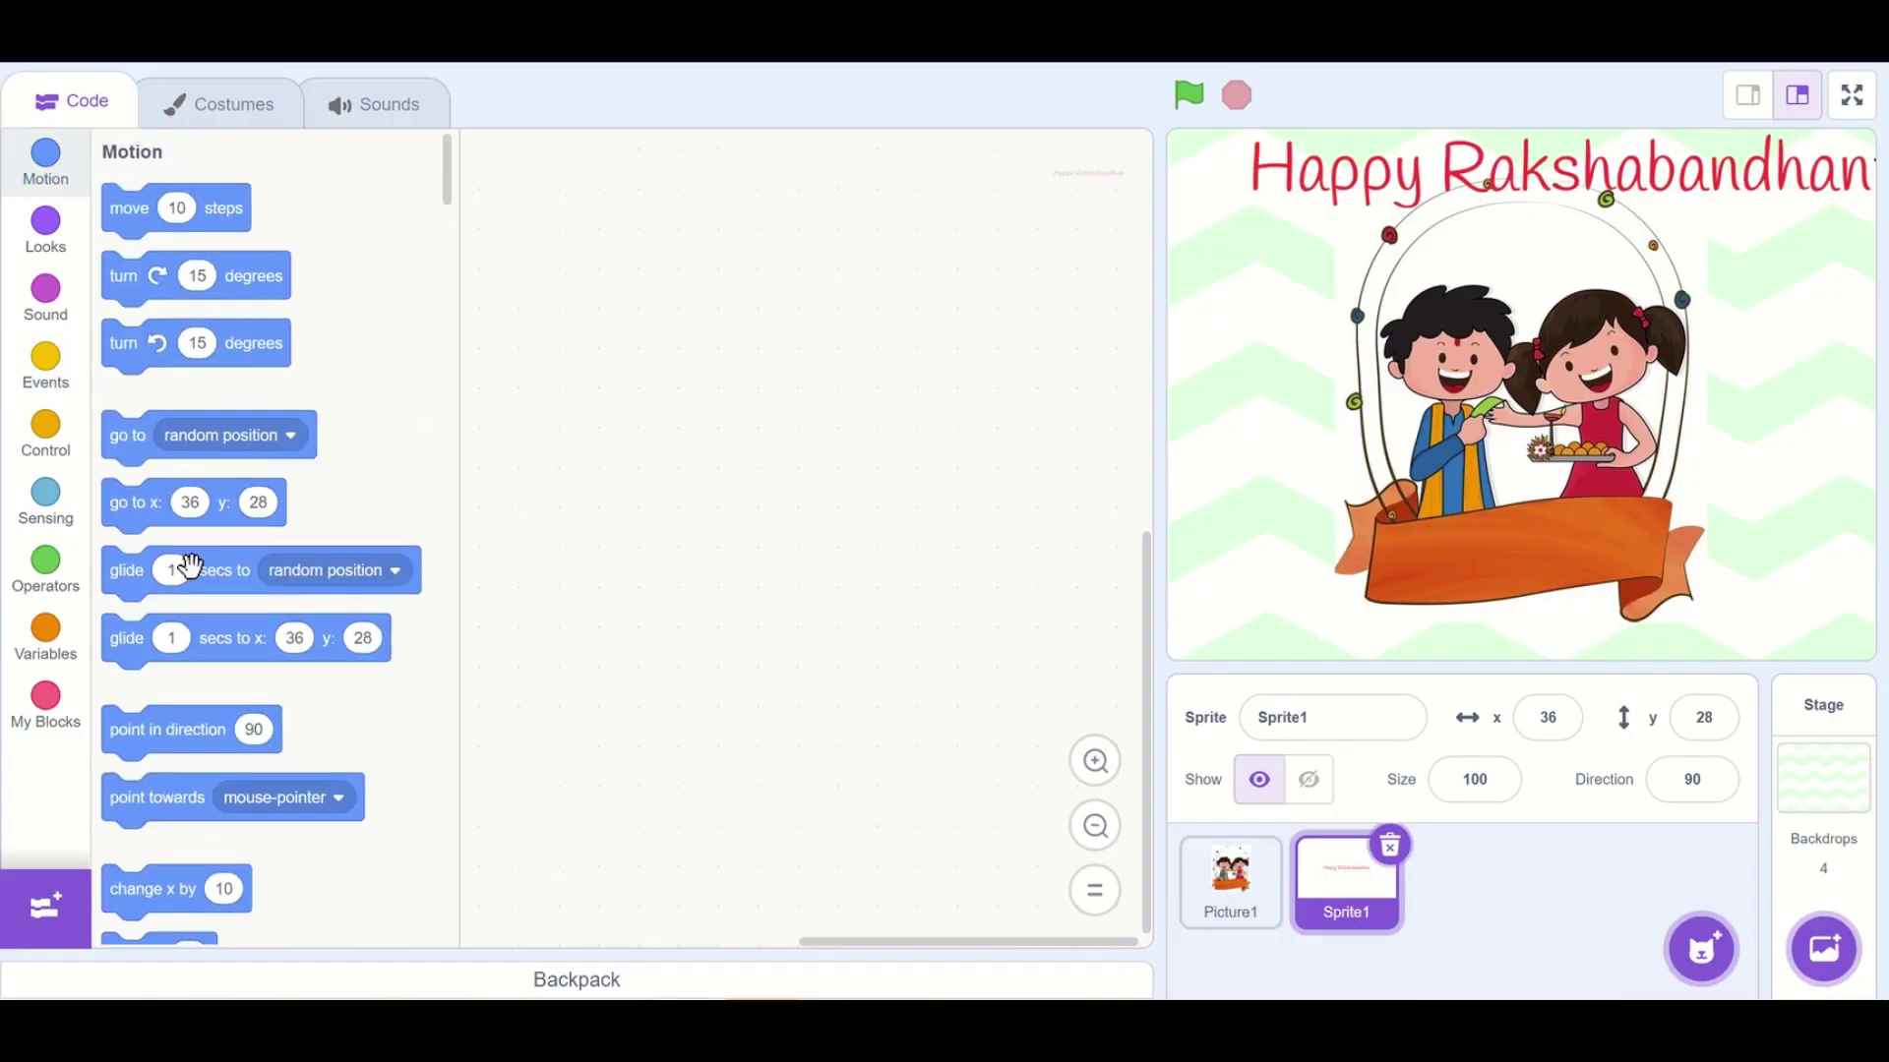
scroll(177, 569, "down", 3)
scroll(236, 606, "down", 2)
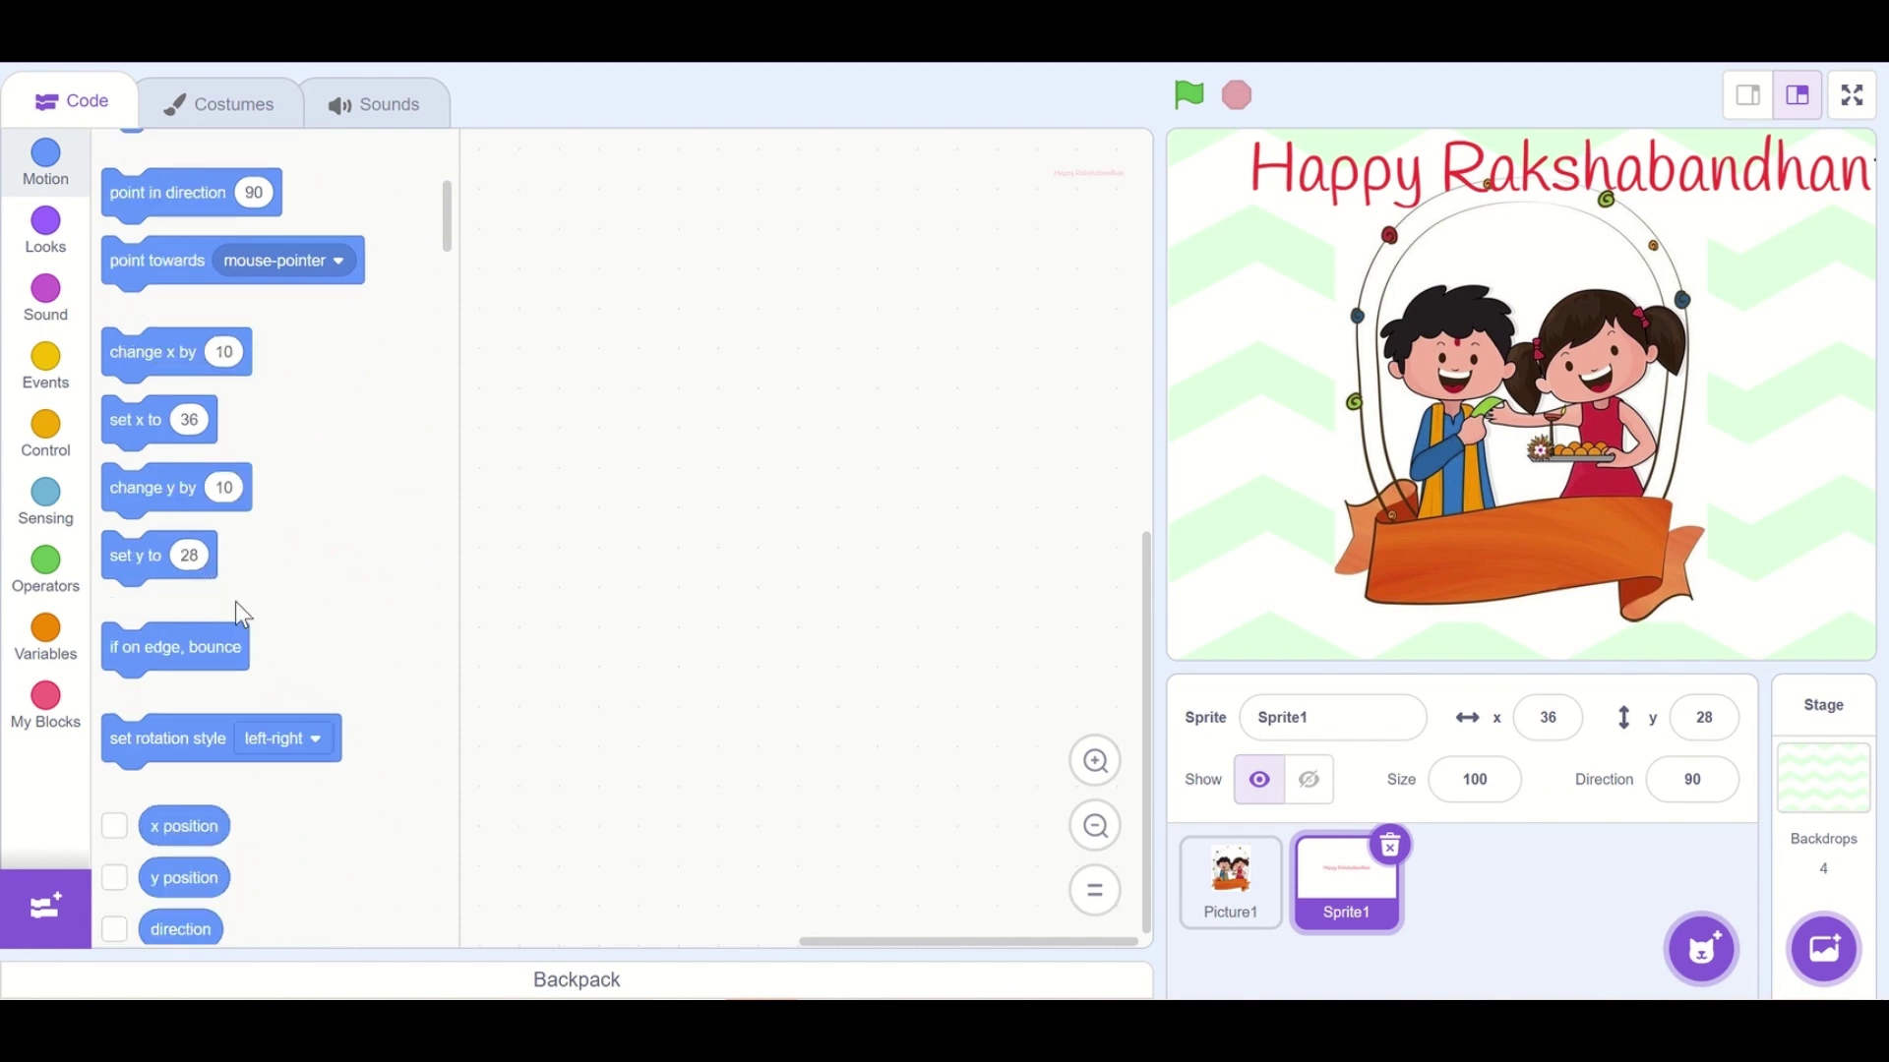
scroll(229, 602, "up", 2)
scroll(232, 595, "up", 2)
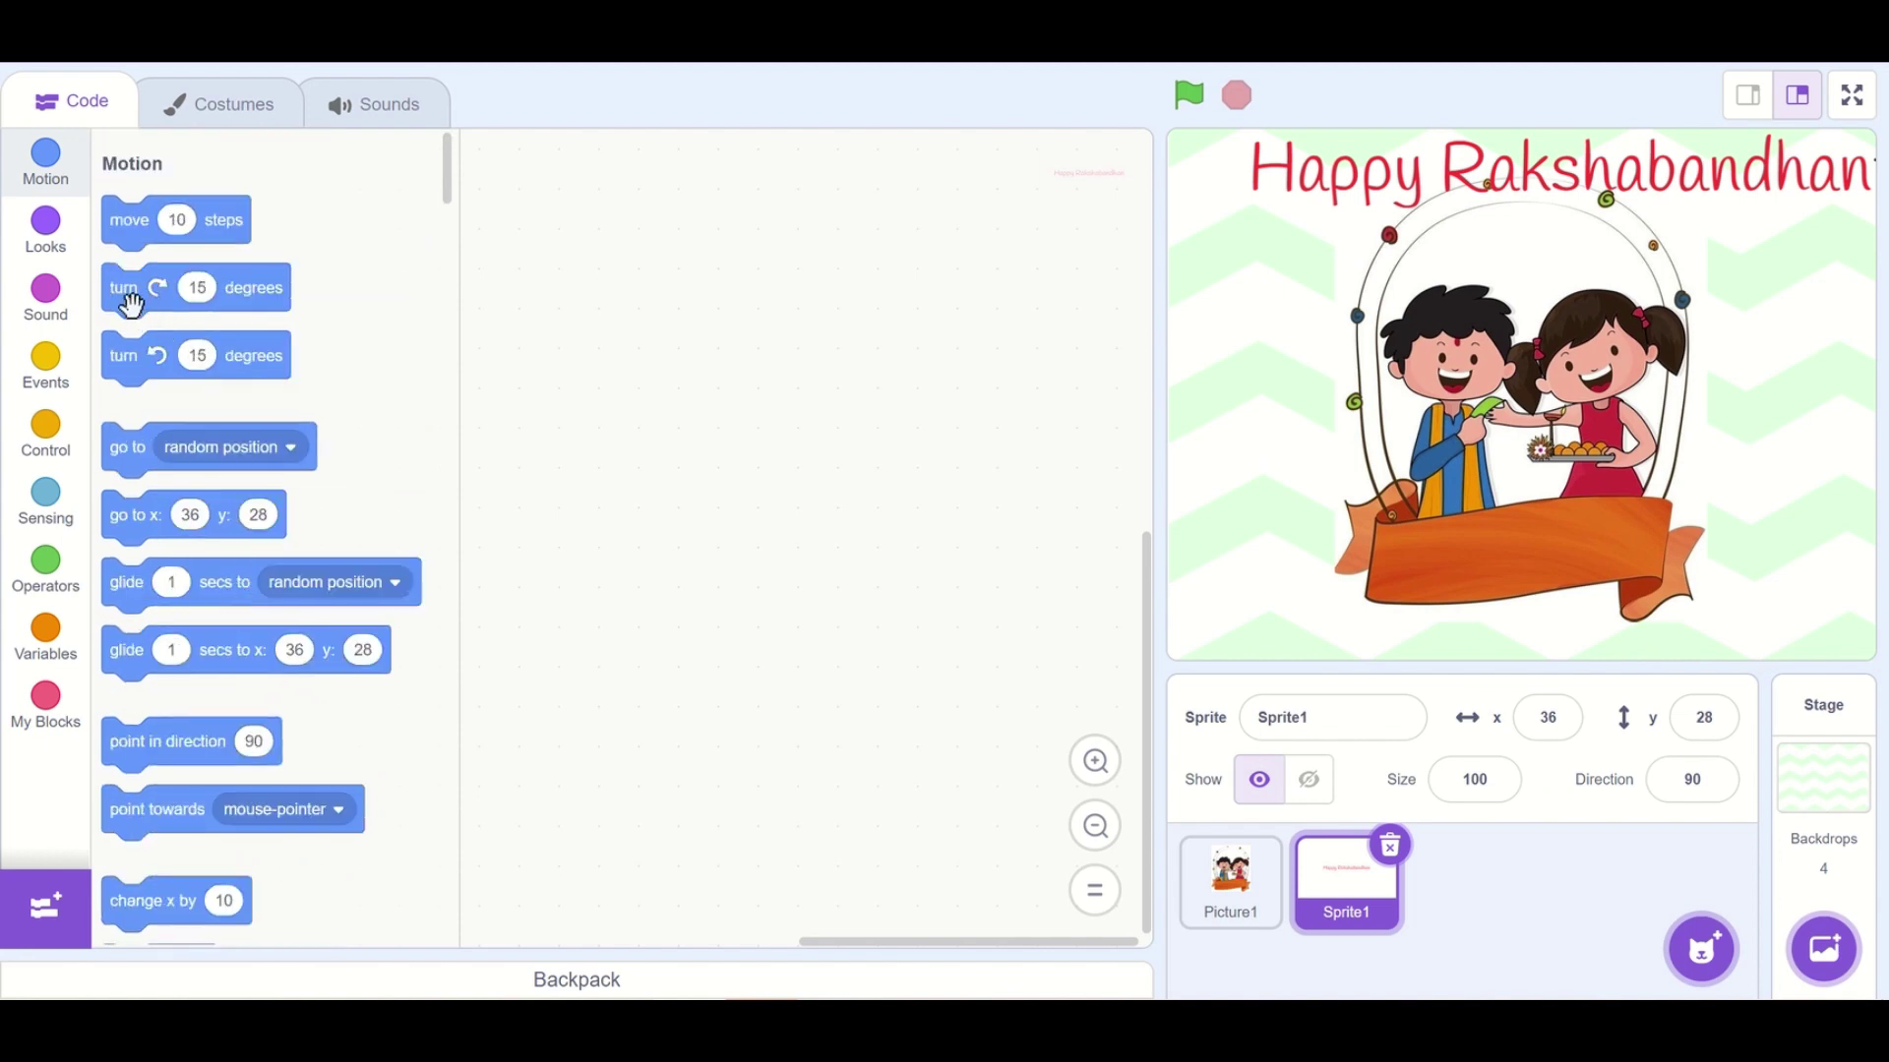
Build a green-flag script repeating 'turn 15 degrees' 24 times and test it
mouse_move(130, 303)
left_mouse_down()
mouse_move(640, 279)
mouse_move(670, 297)
left_mouse_up()
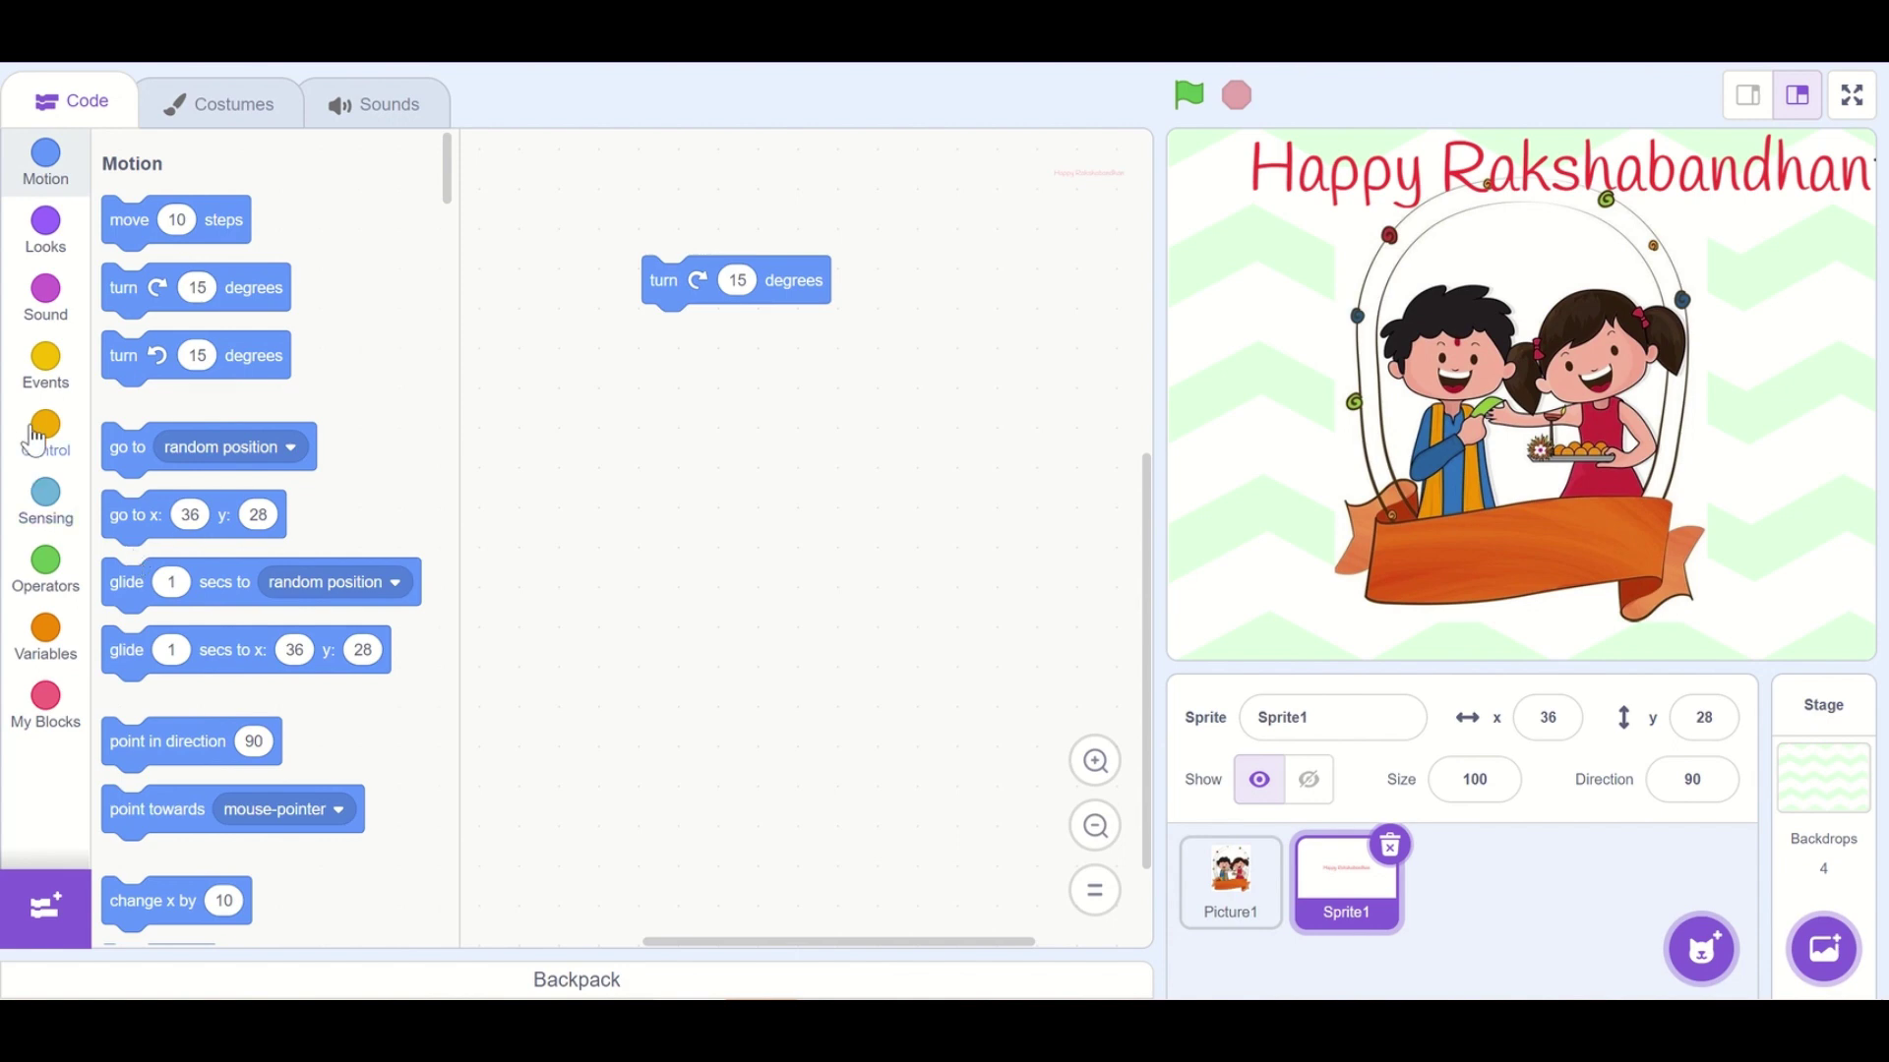
left_click(44, 433)
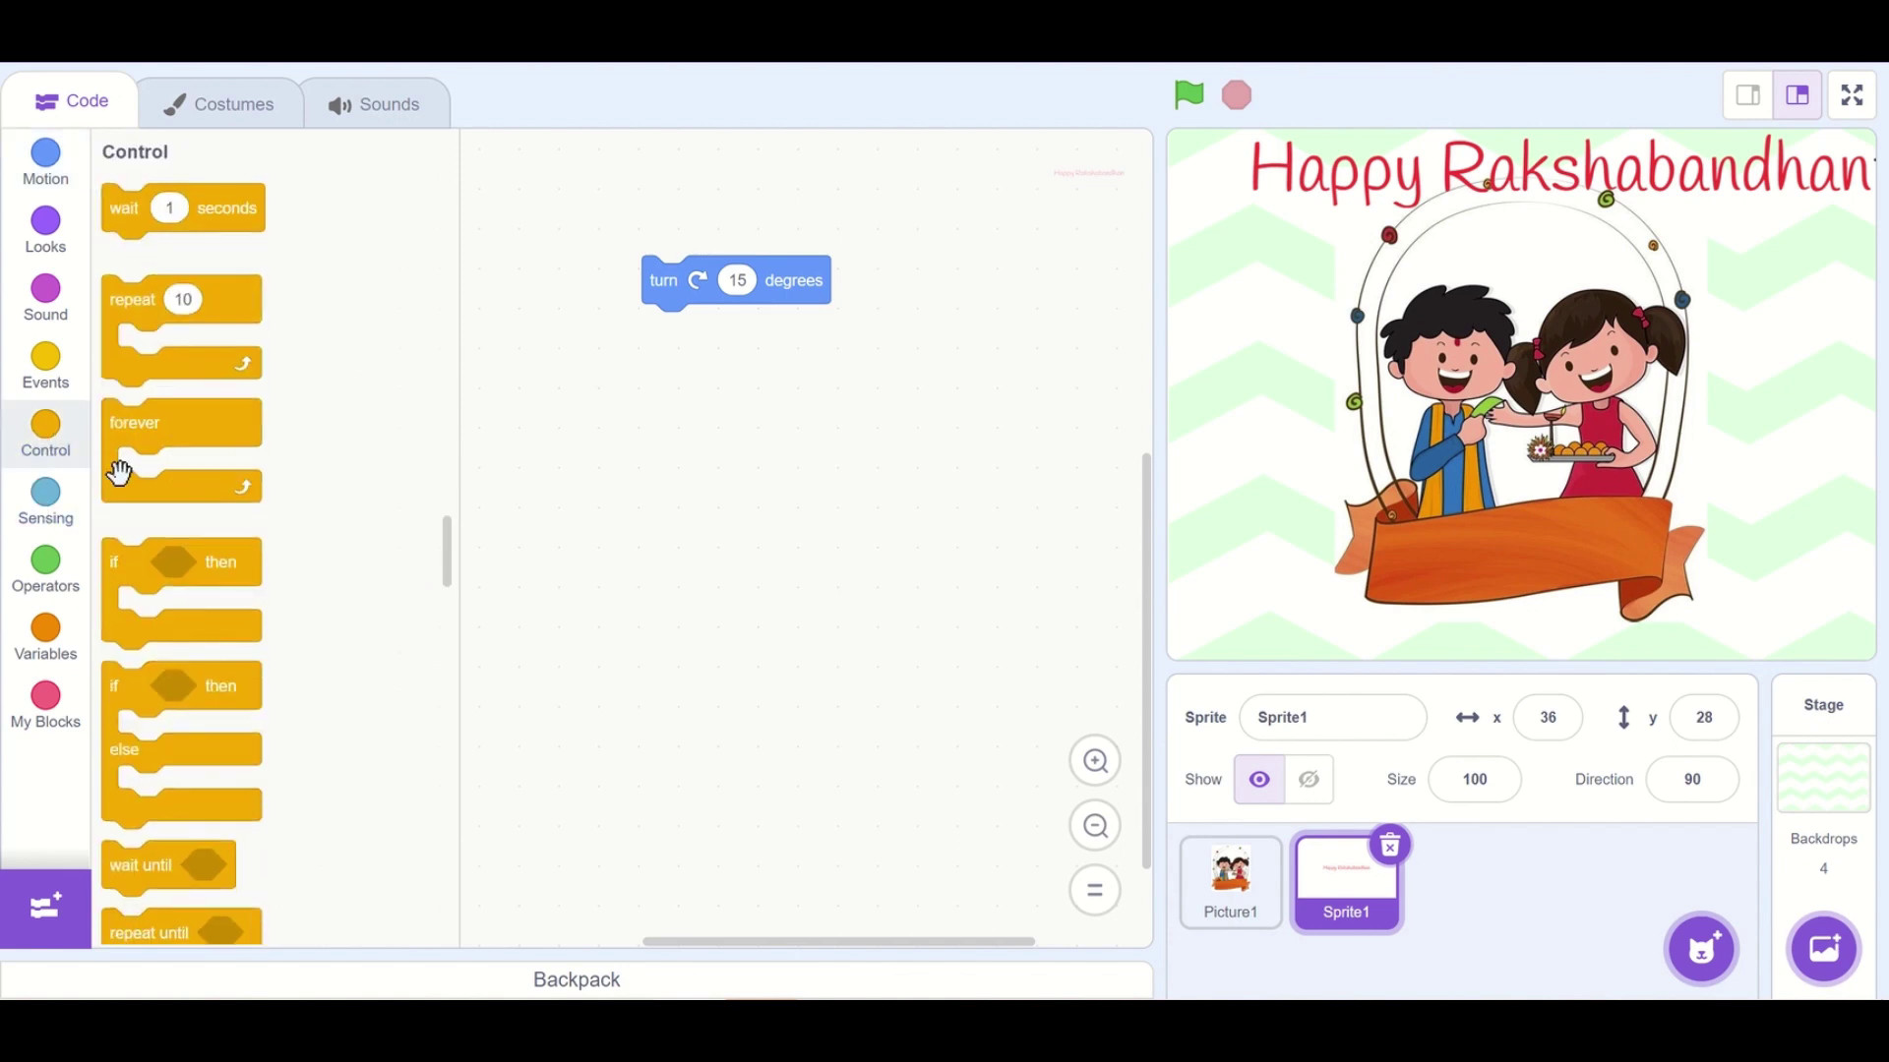
left_click_drag(146, 311, 723, 284)
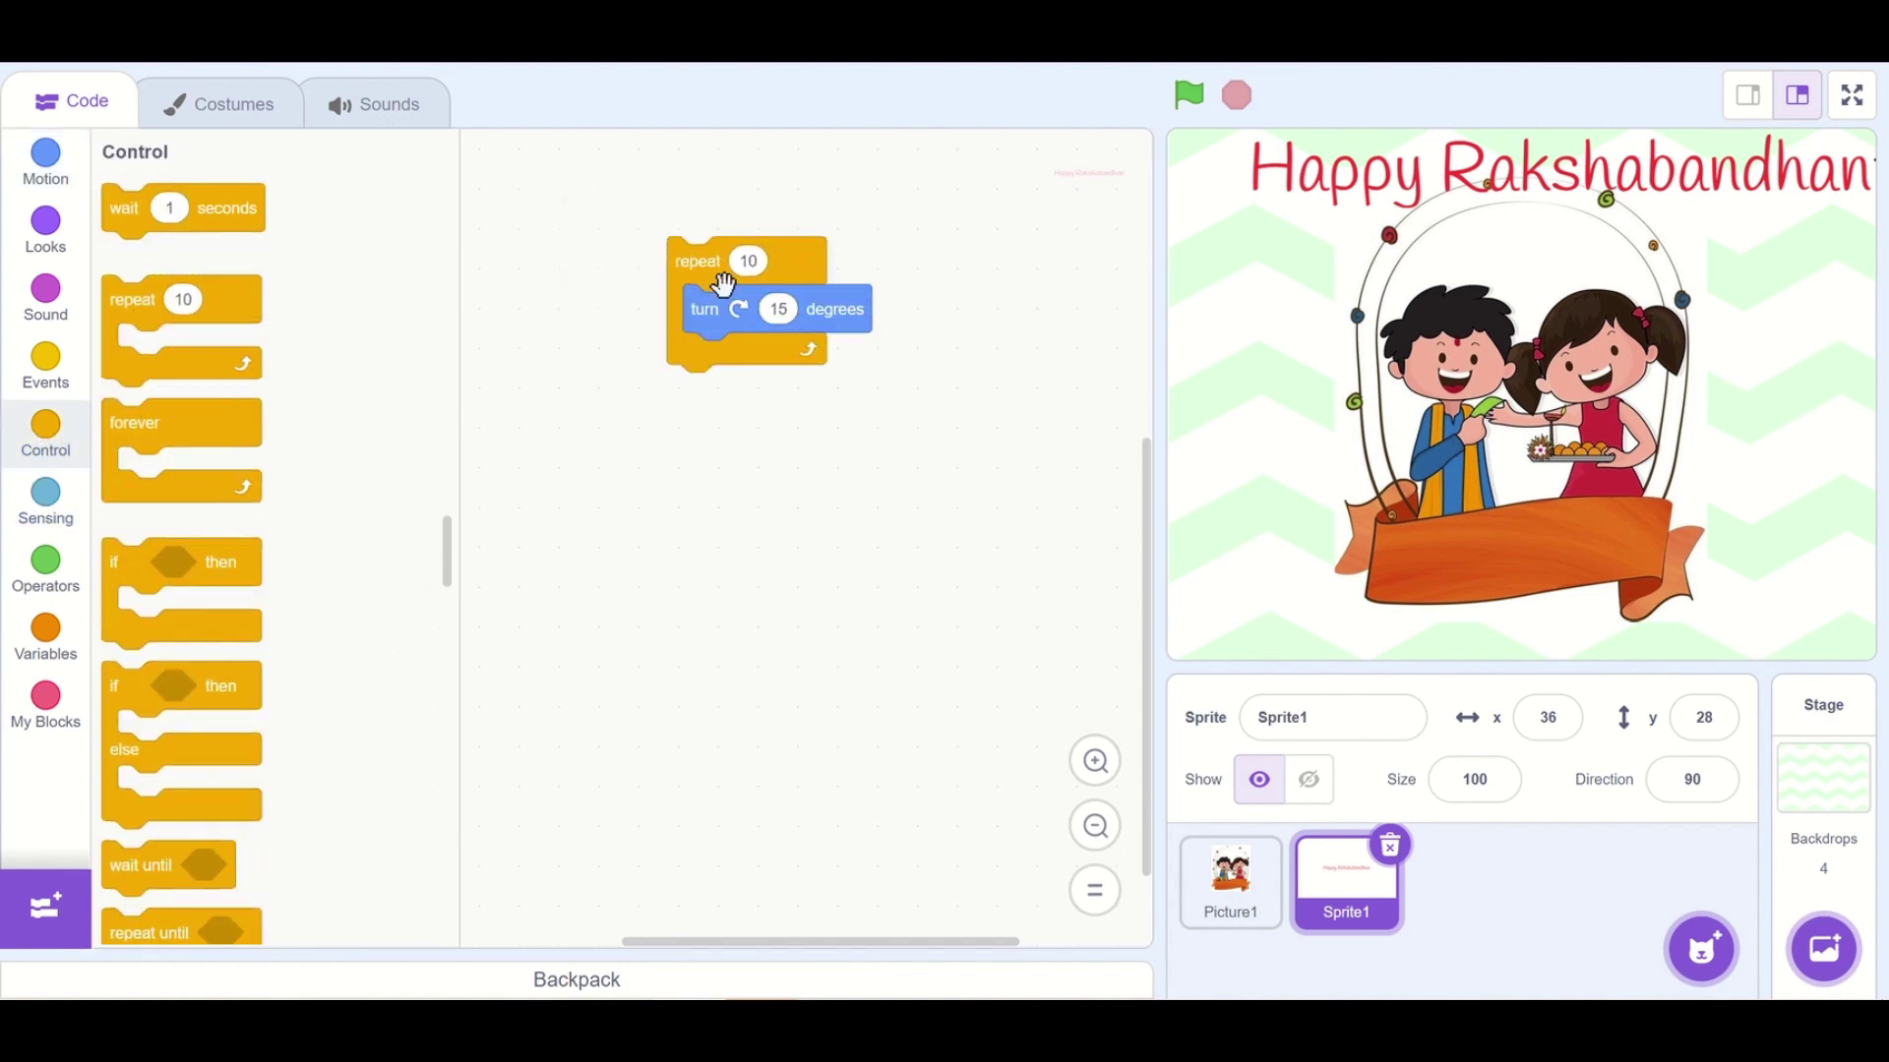
left_click(748, 262)
type("24")
left_click(68, 341)
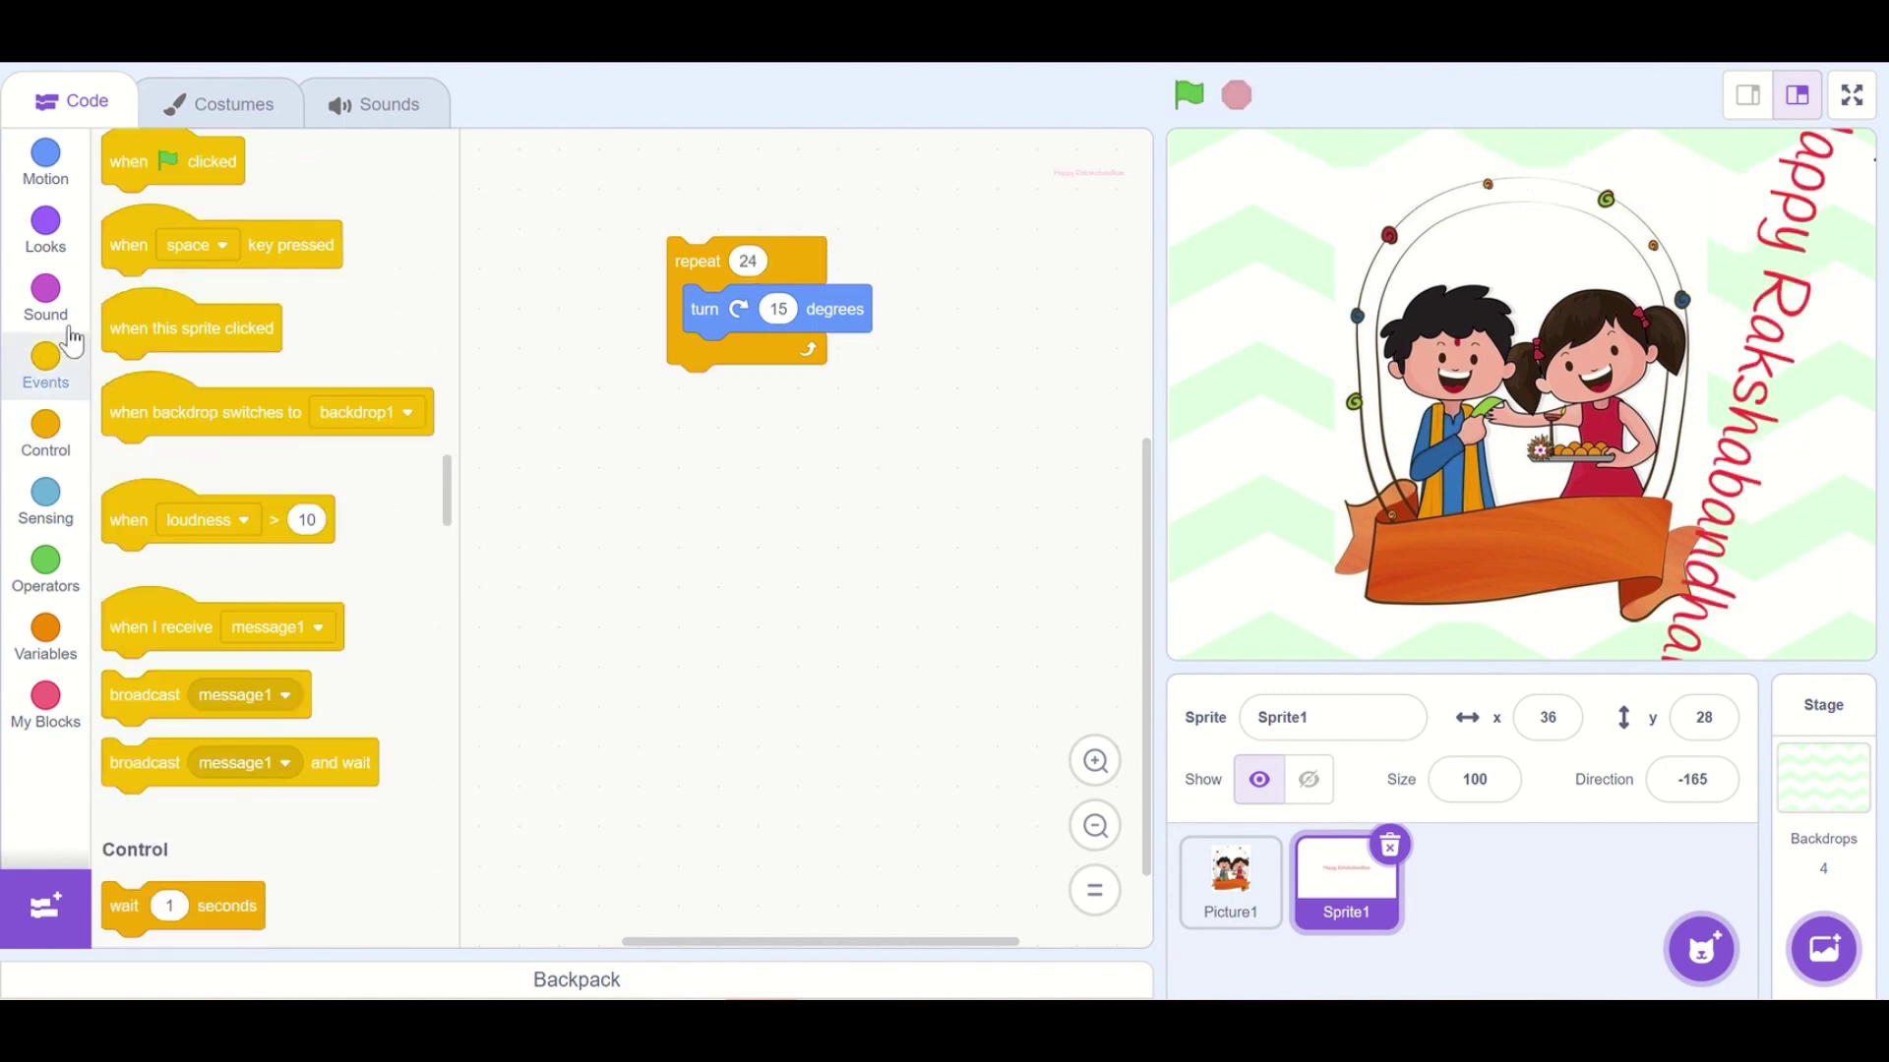
left_click_drag(131, 229, 701, 203)
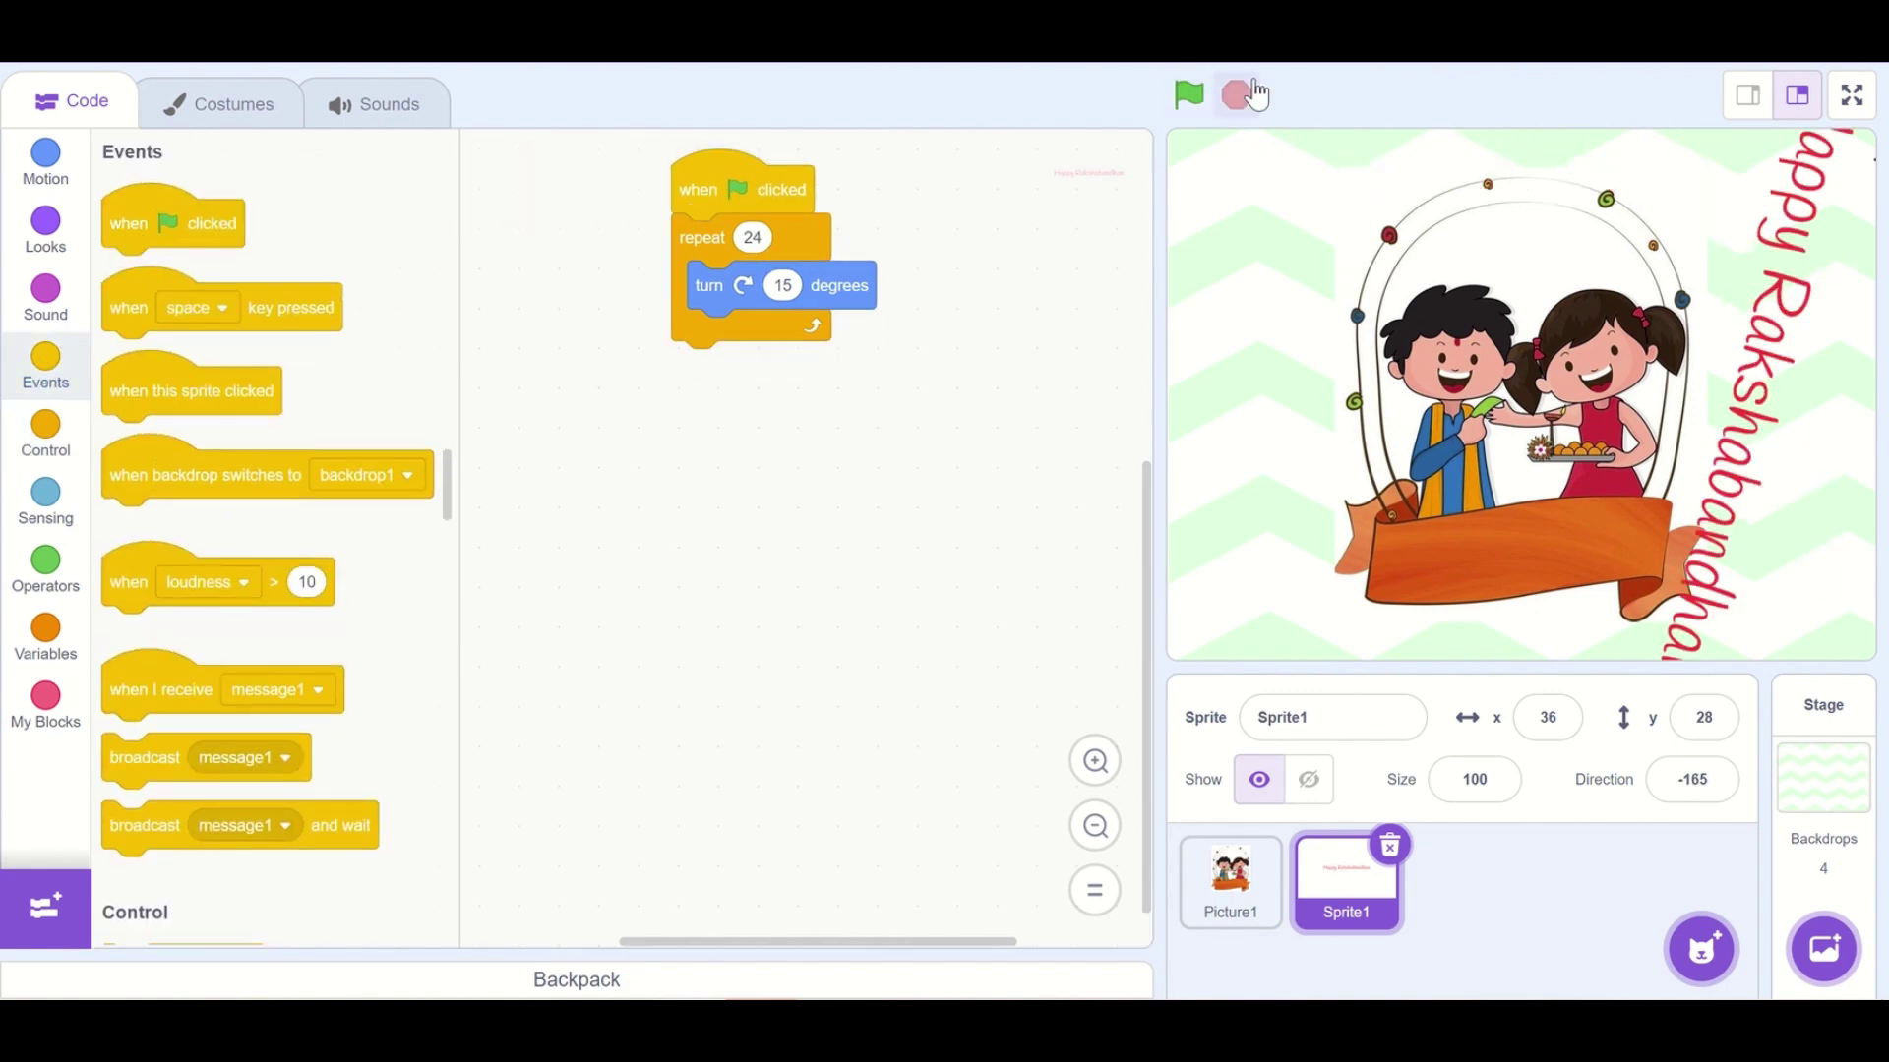
left_click(1188, 96)
Add 'point in direction 90' before the spin loop and run again
left_click(46, 162)
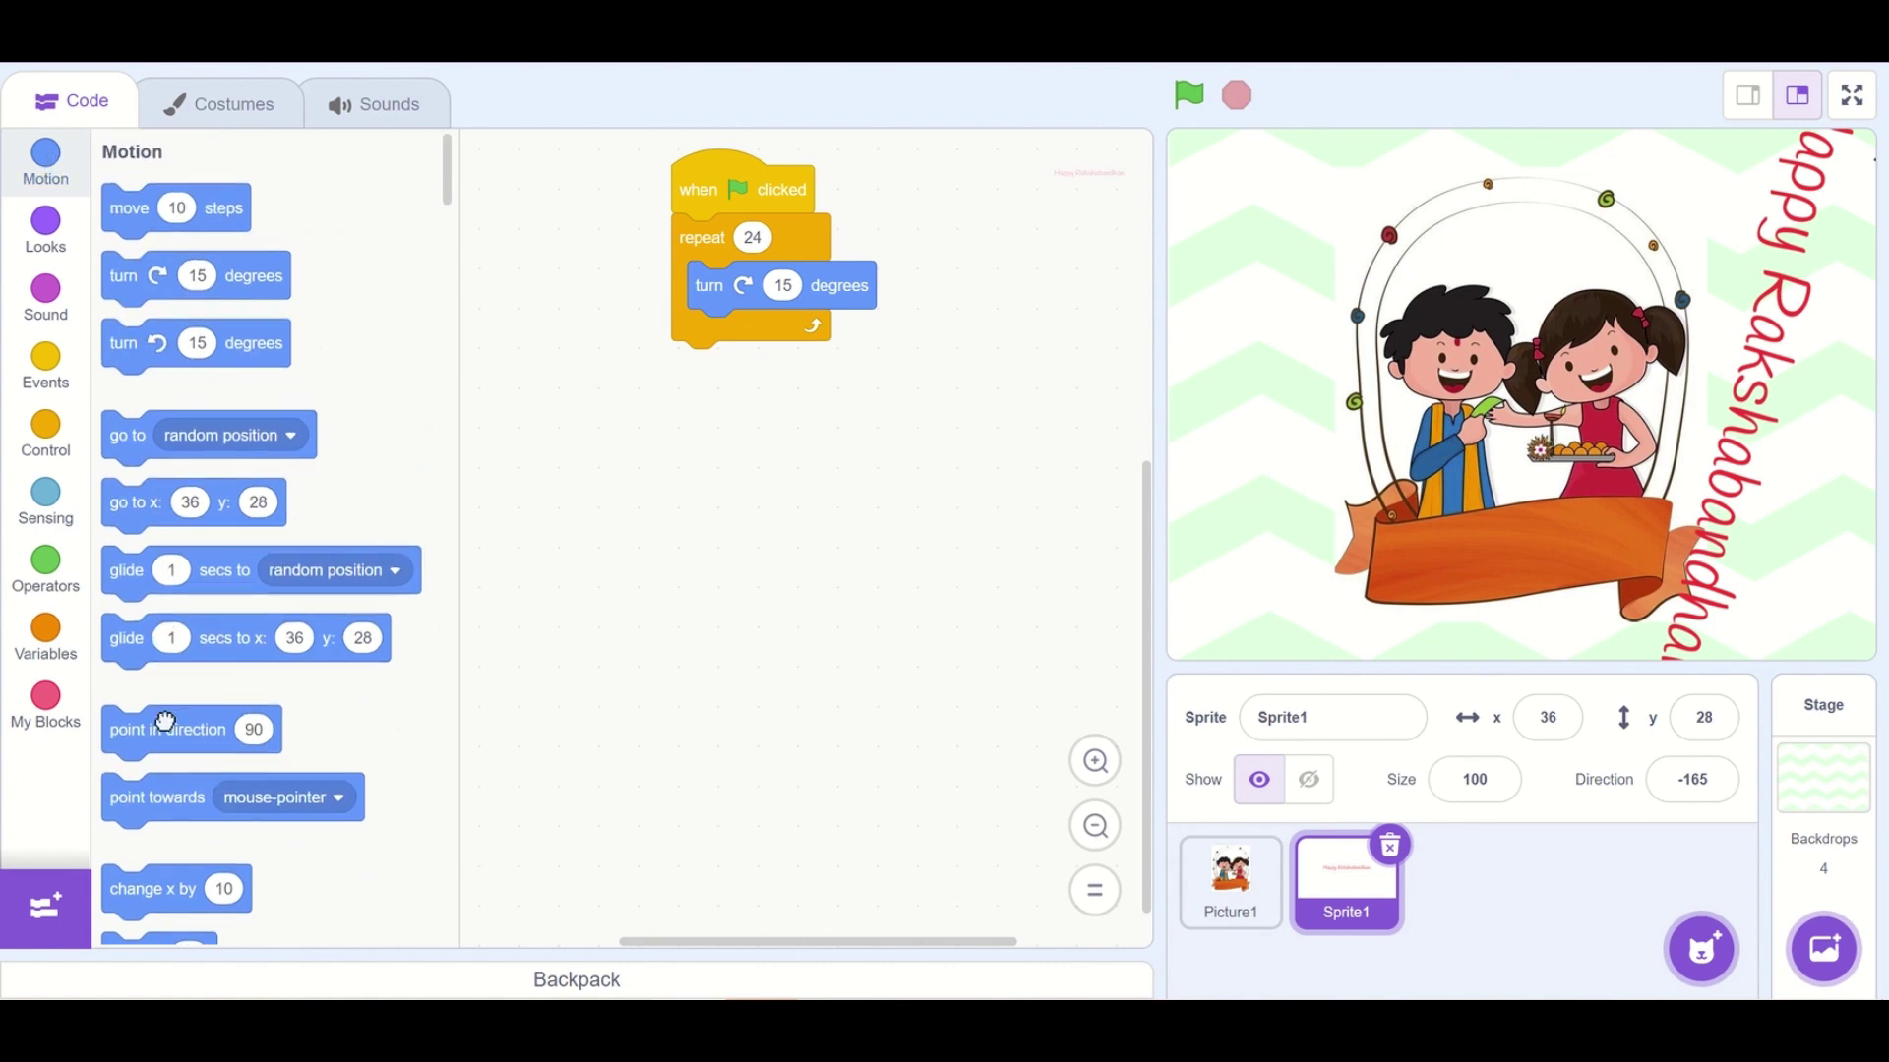
left_click_drag(165, 724, 707, 222)
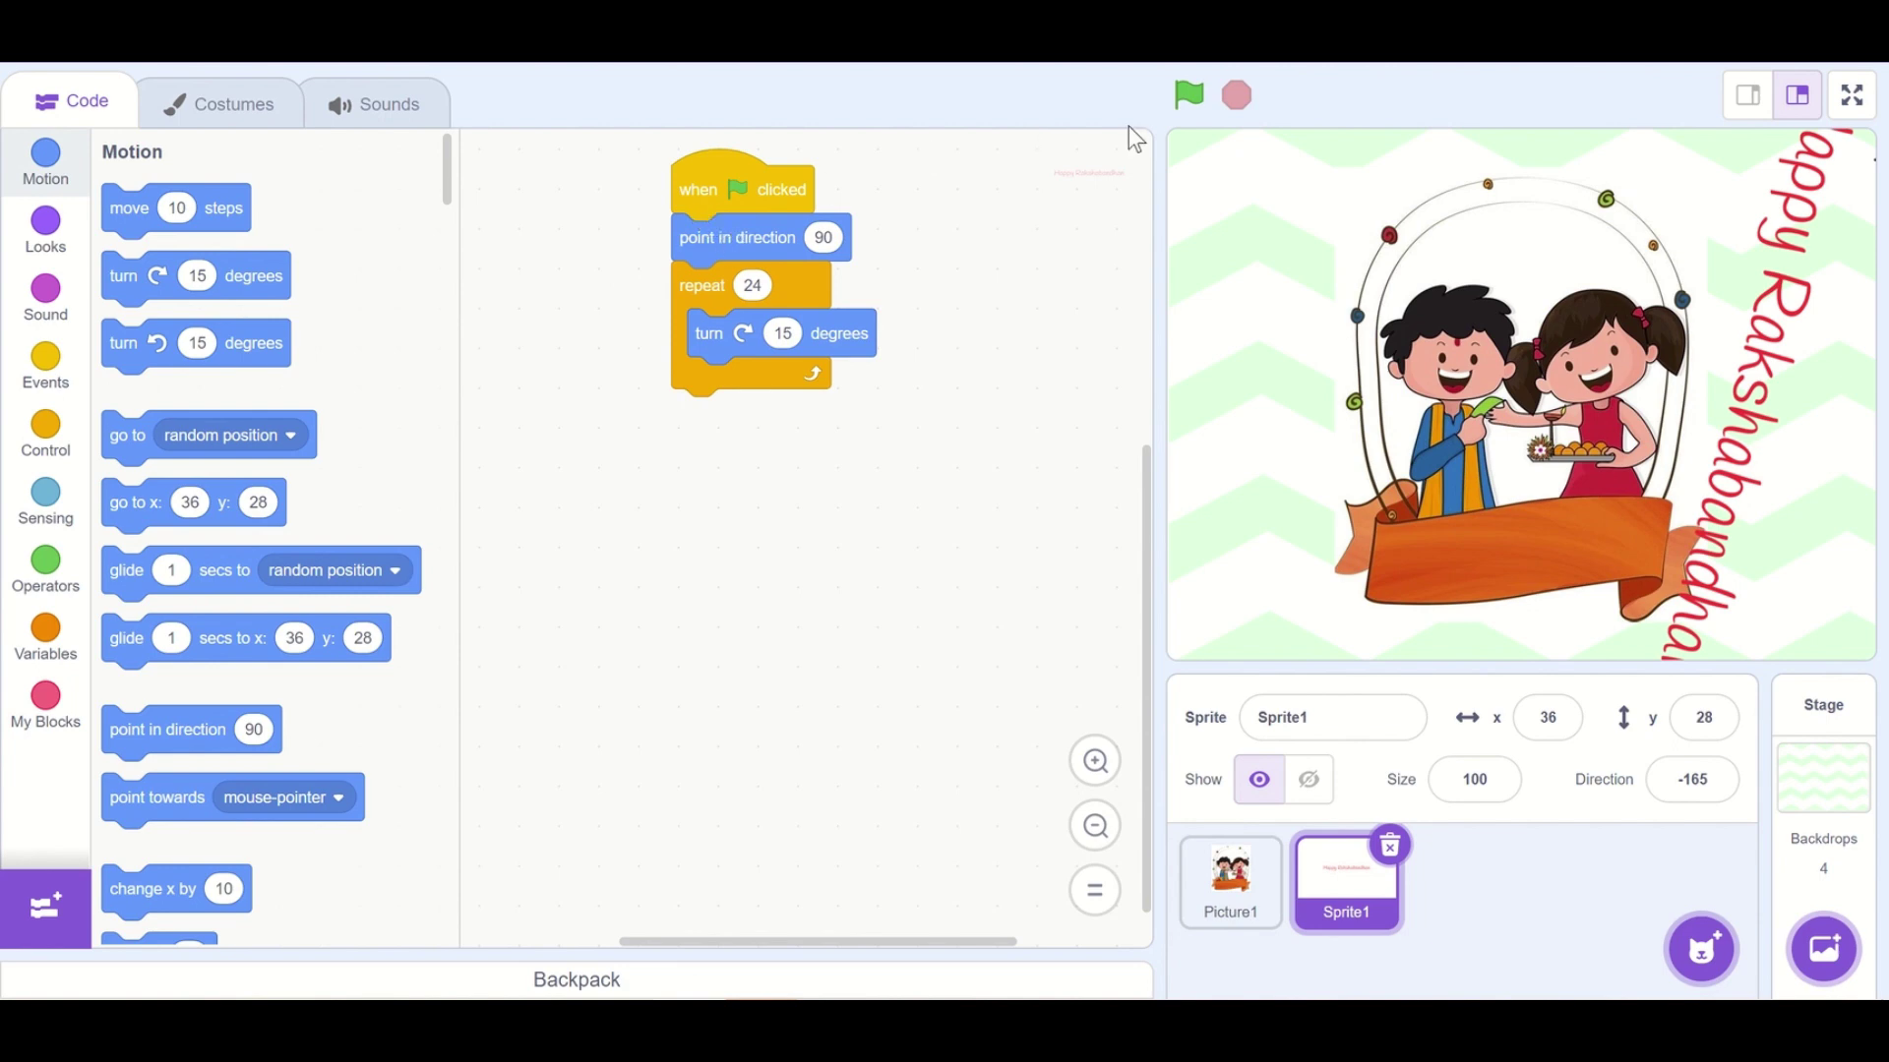
left_click(1192, 96)
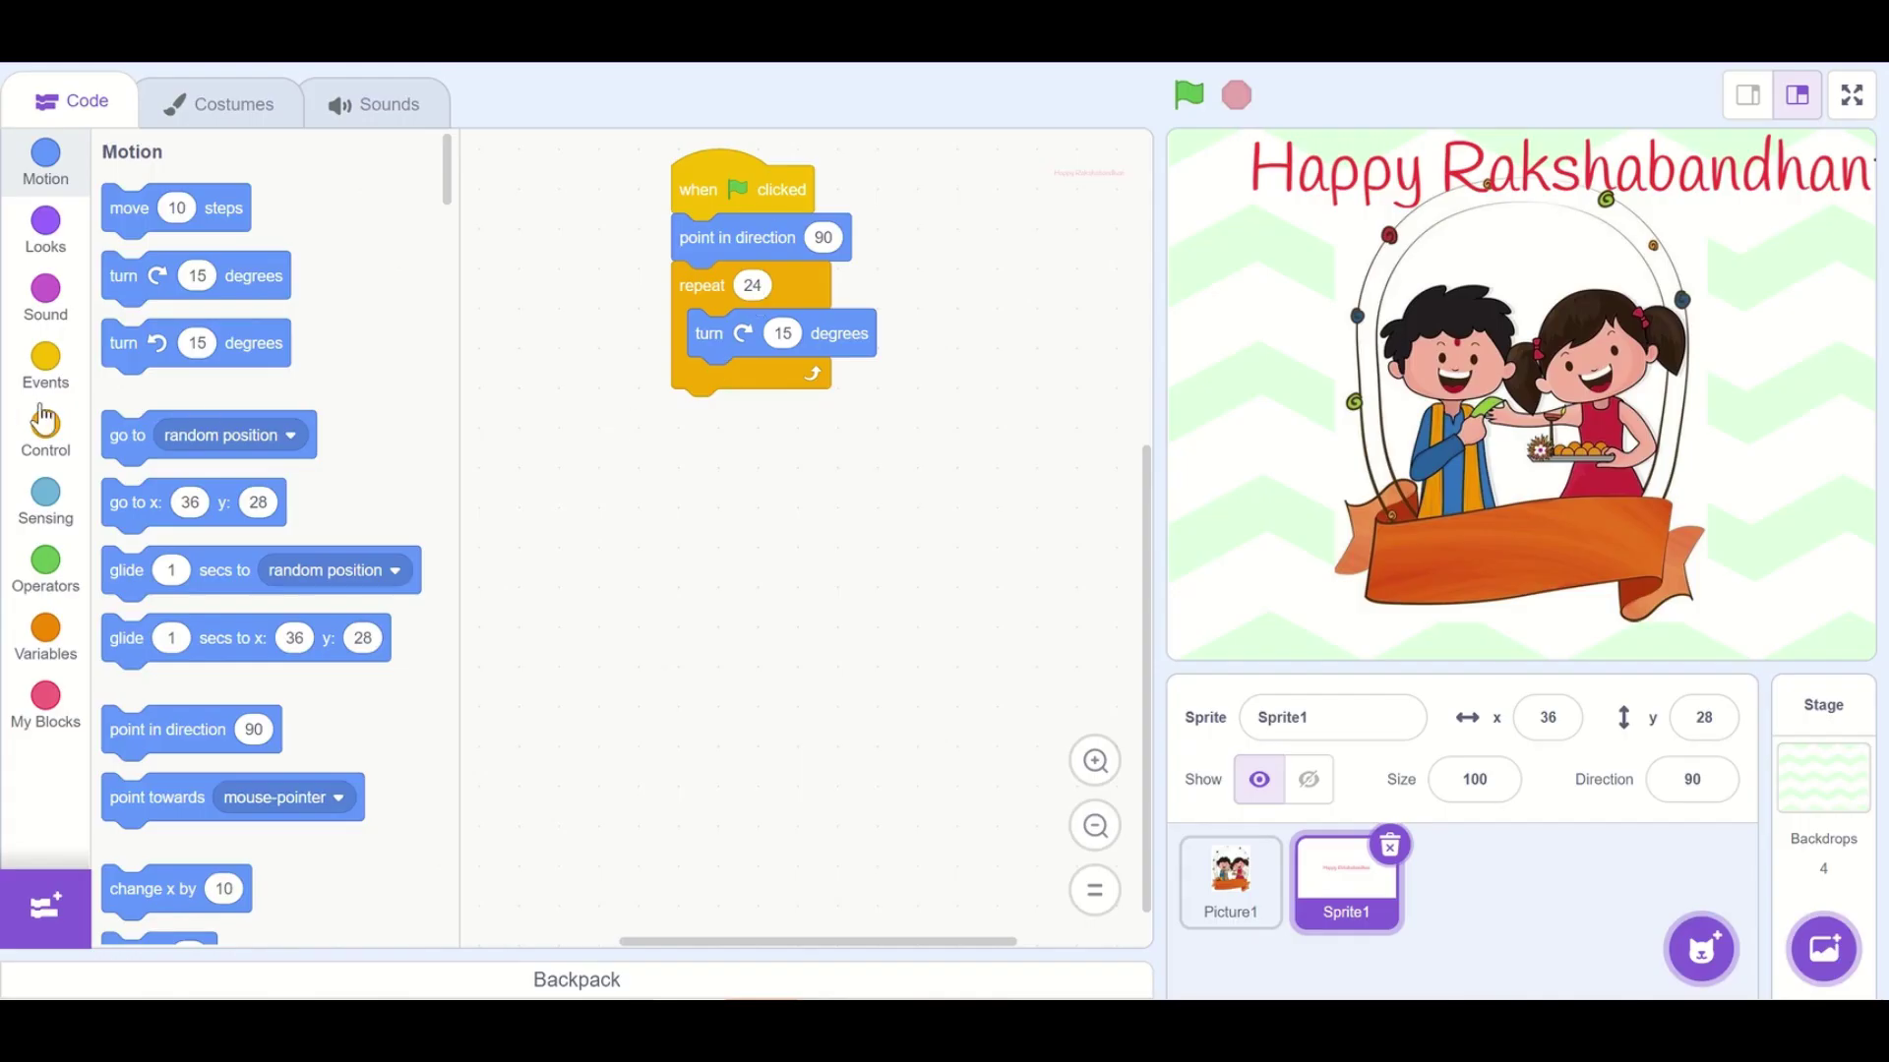
After the spin loop add hide, wait 0.2 seconds, then show
left_click(46, 427)
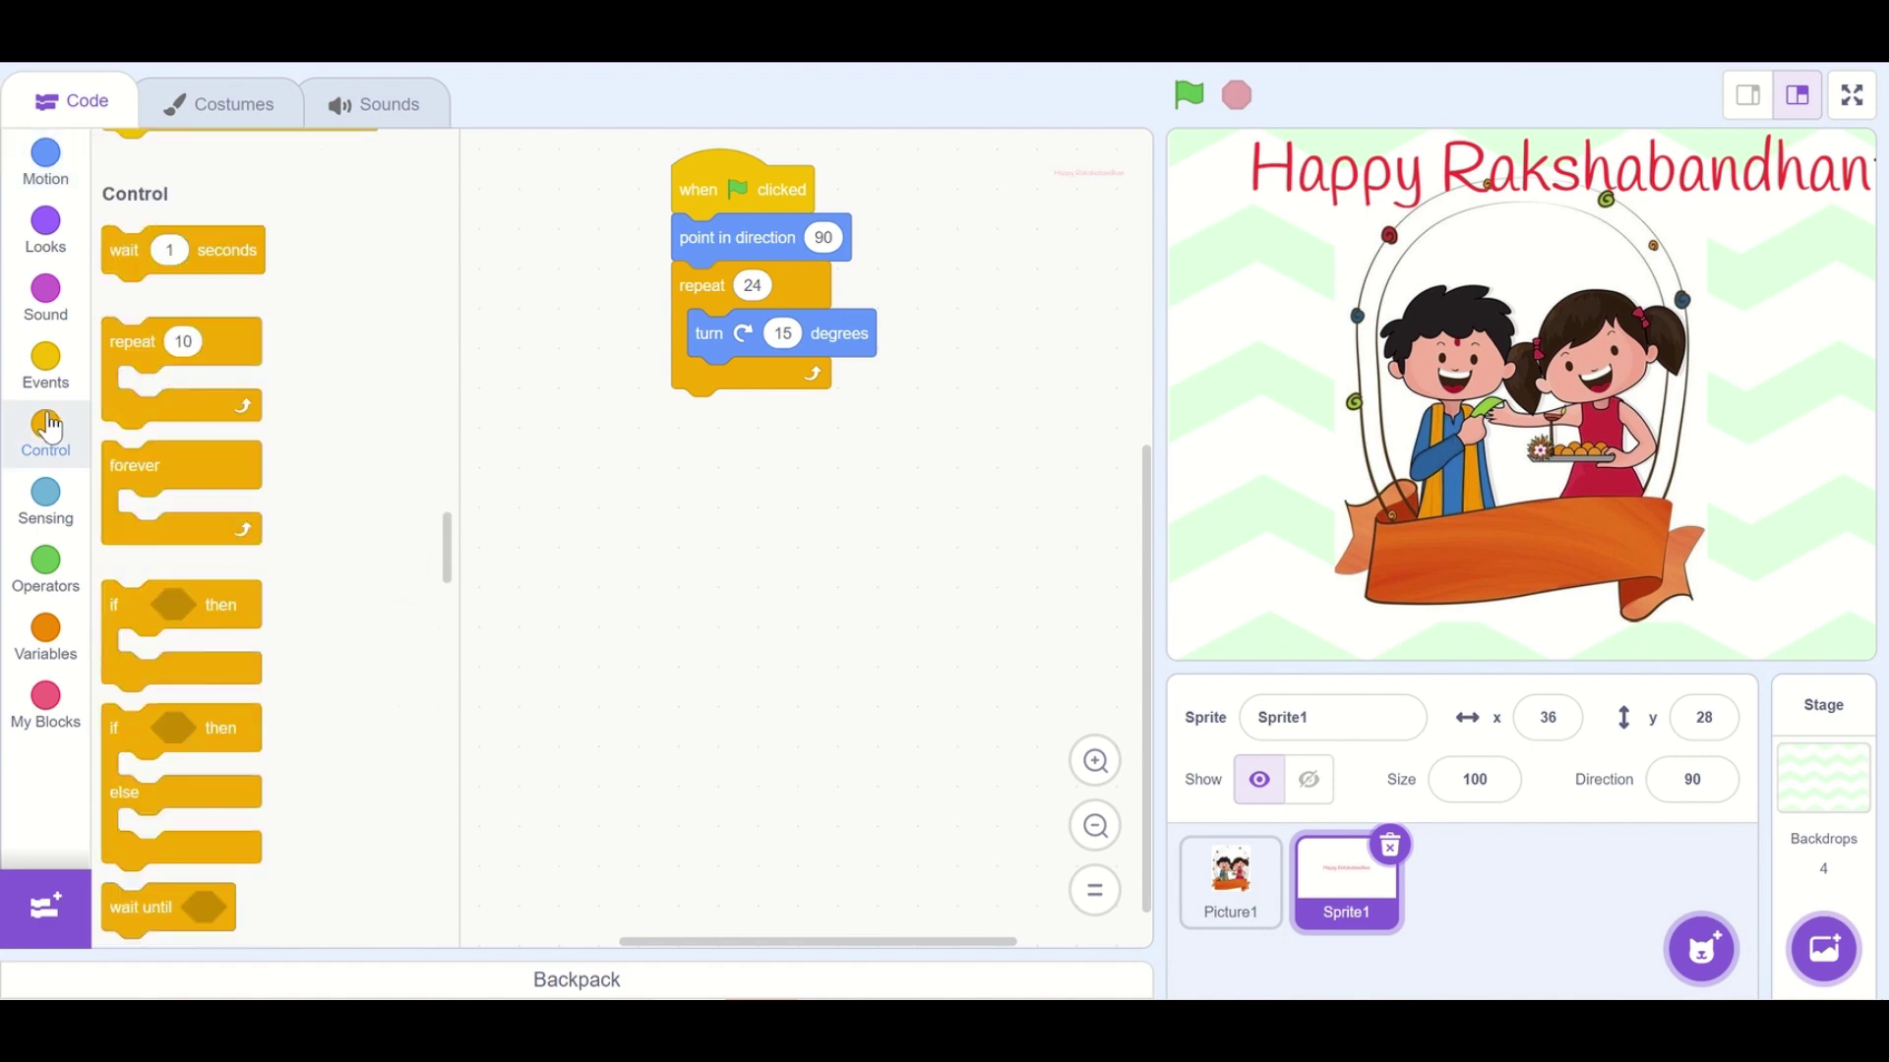
left_click_drag(126, 211, 762, 406)
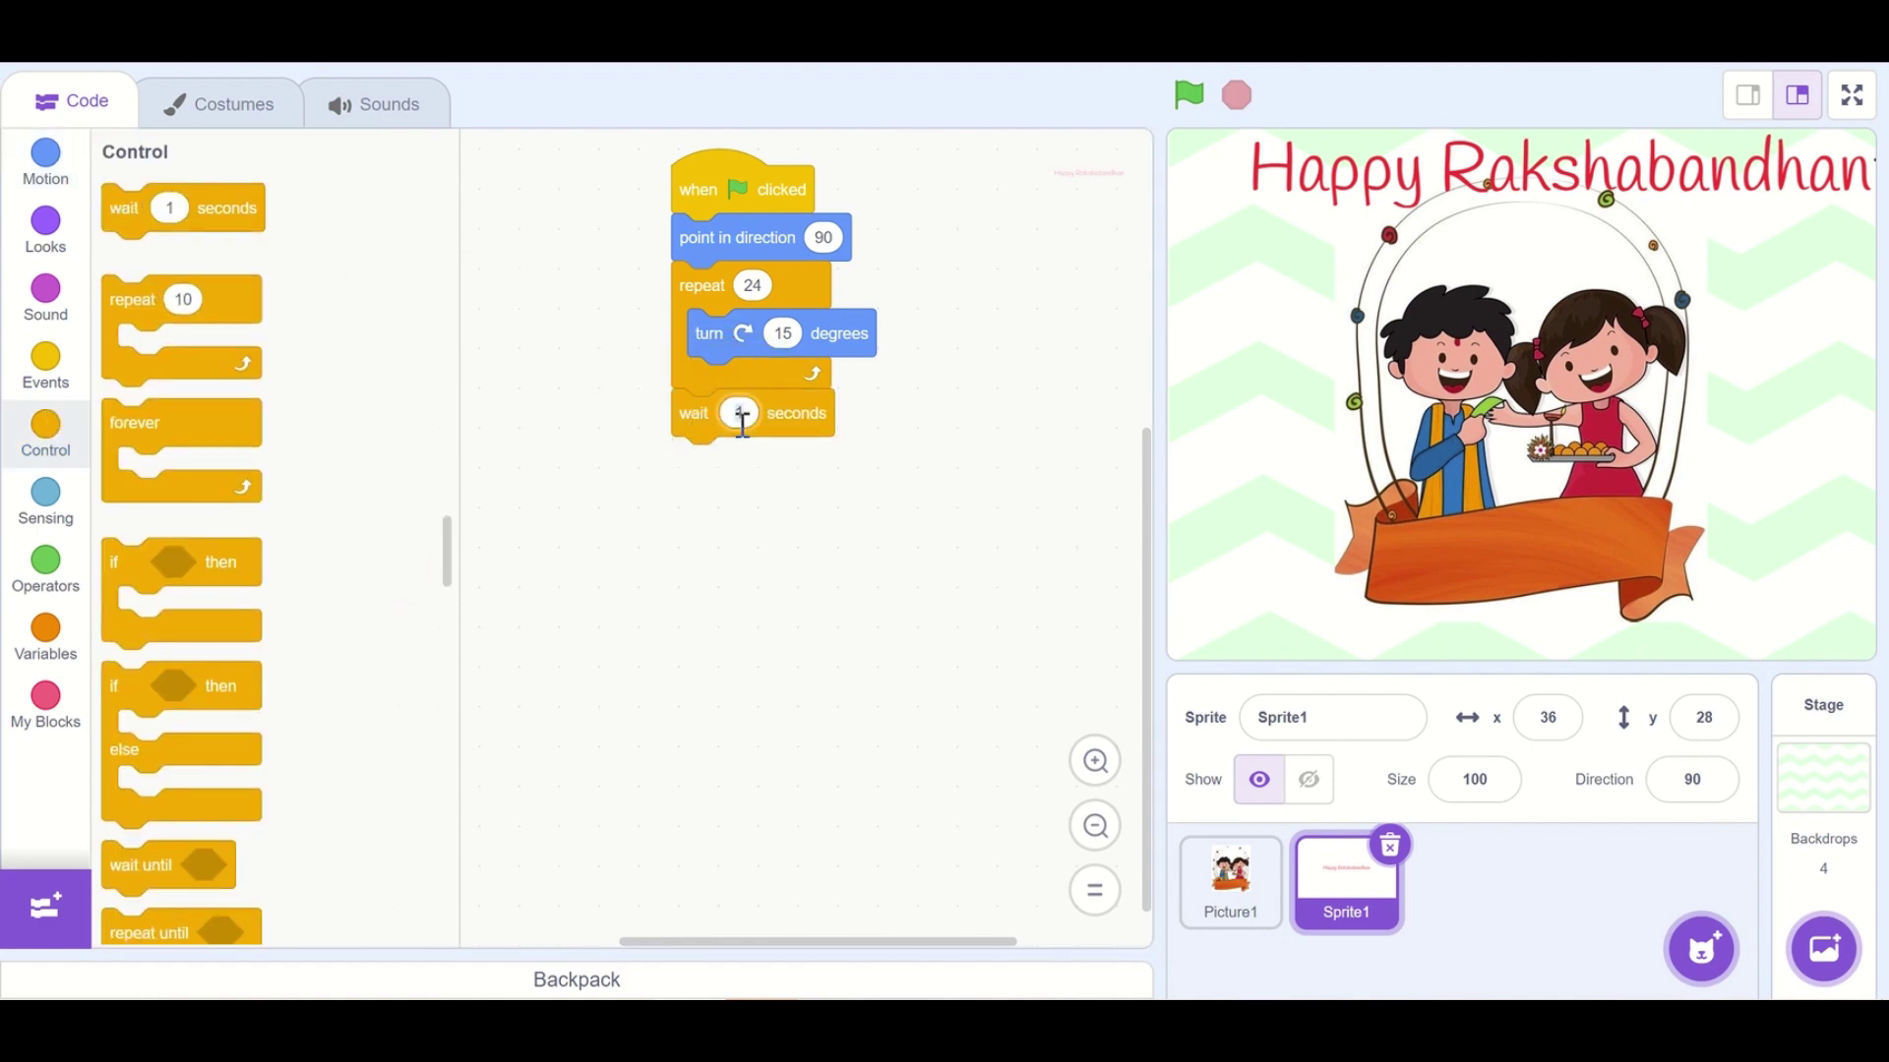
type(".2")
left_click(46, 224)
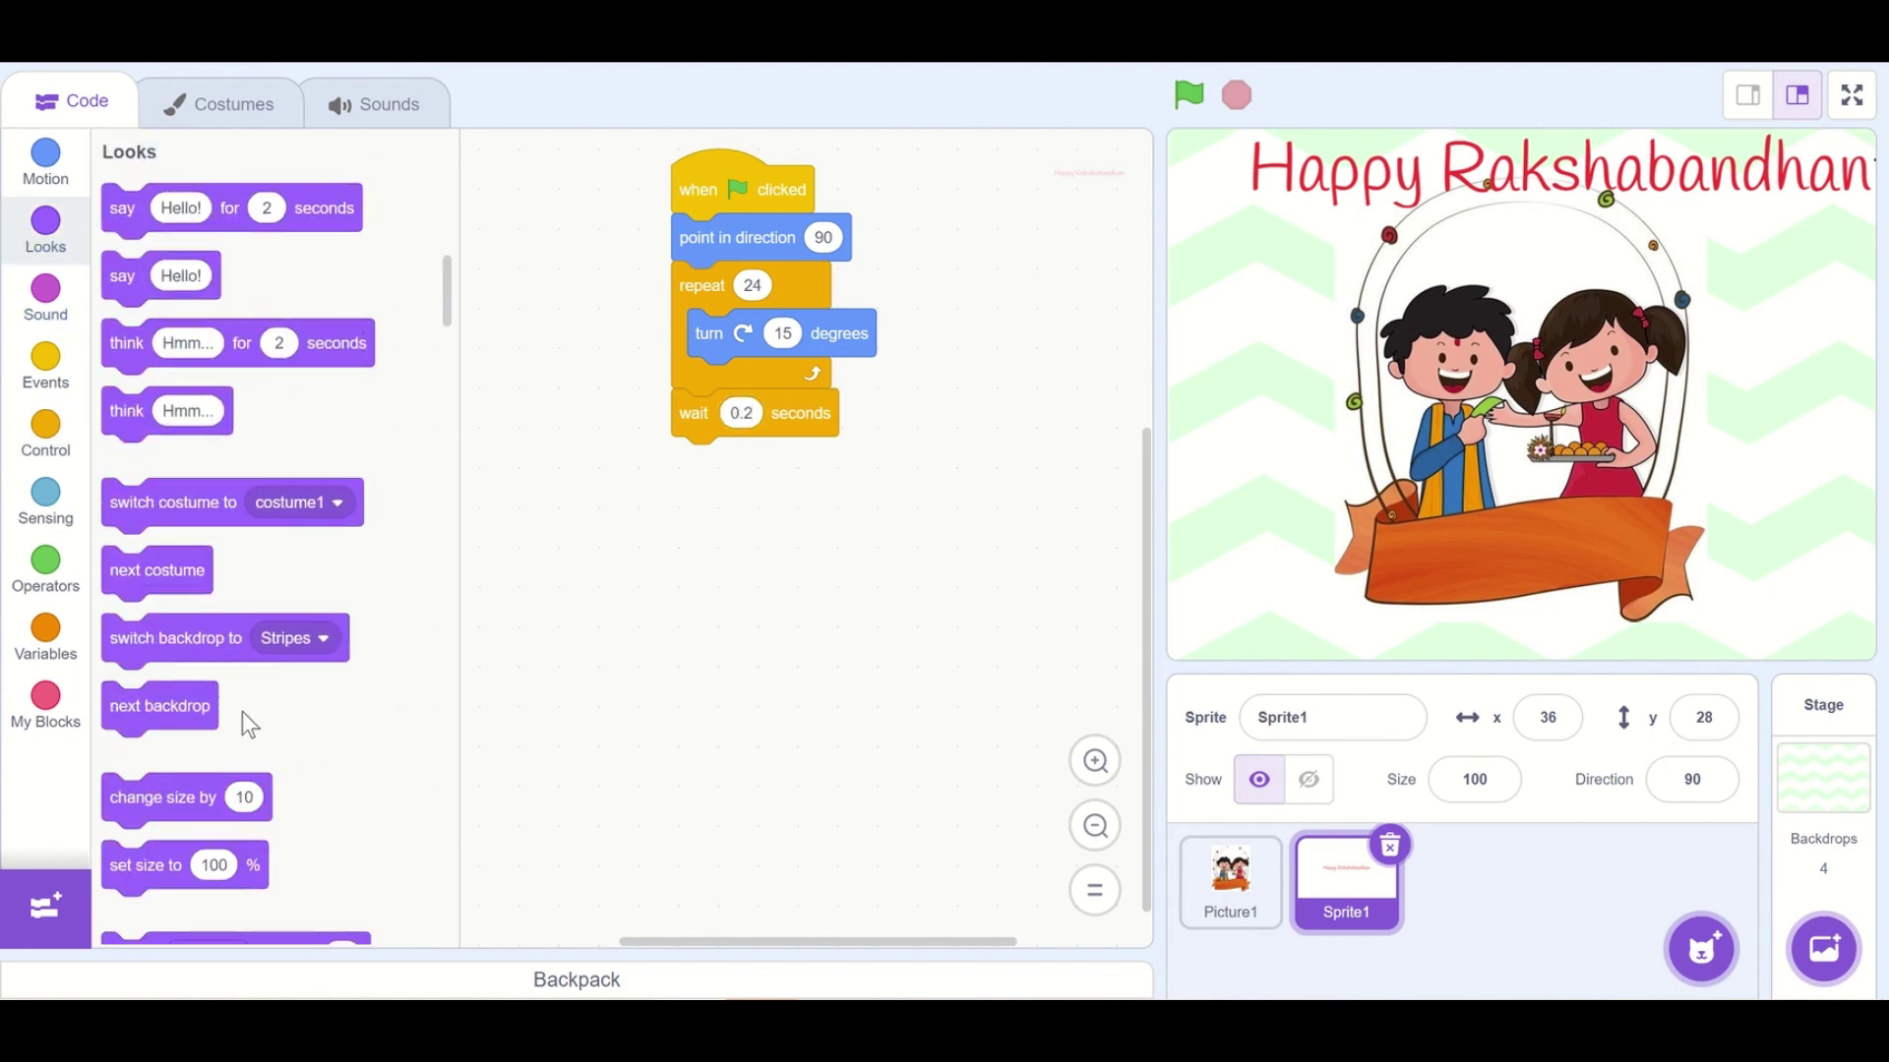
scroll(245, 724, "down", 5)
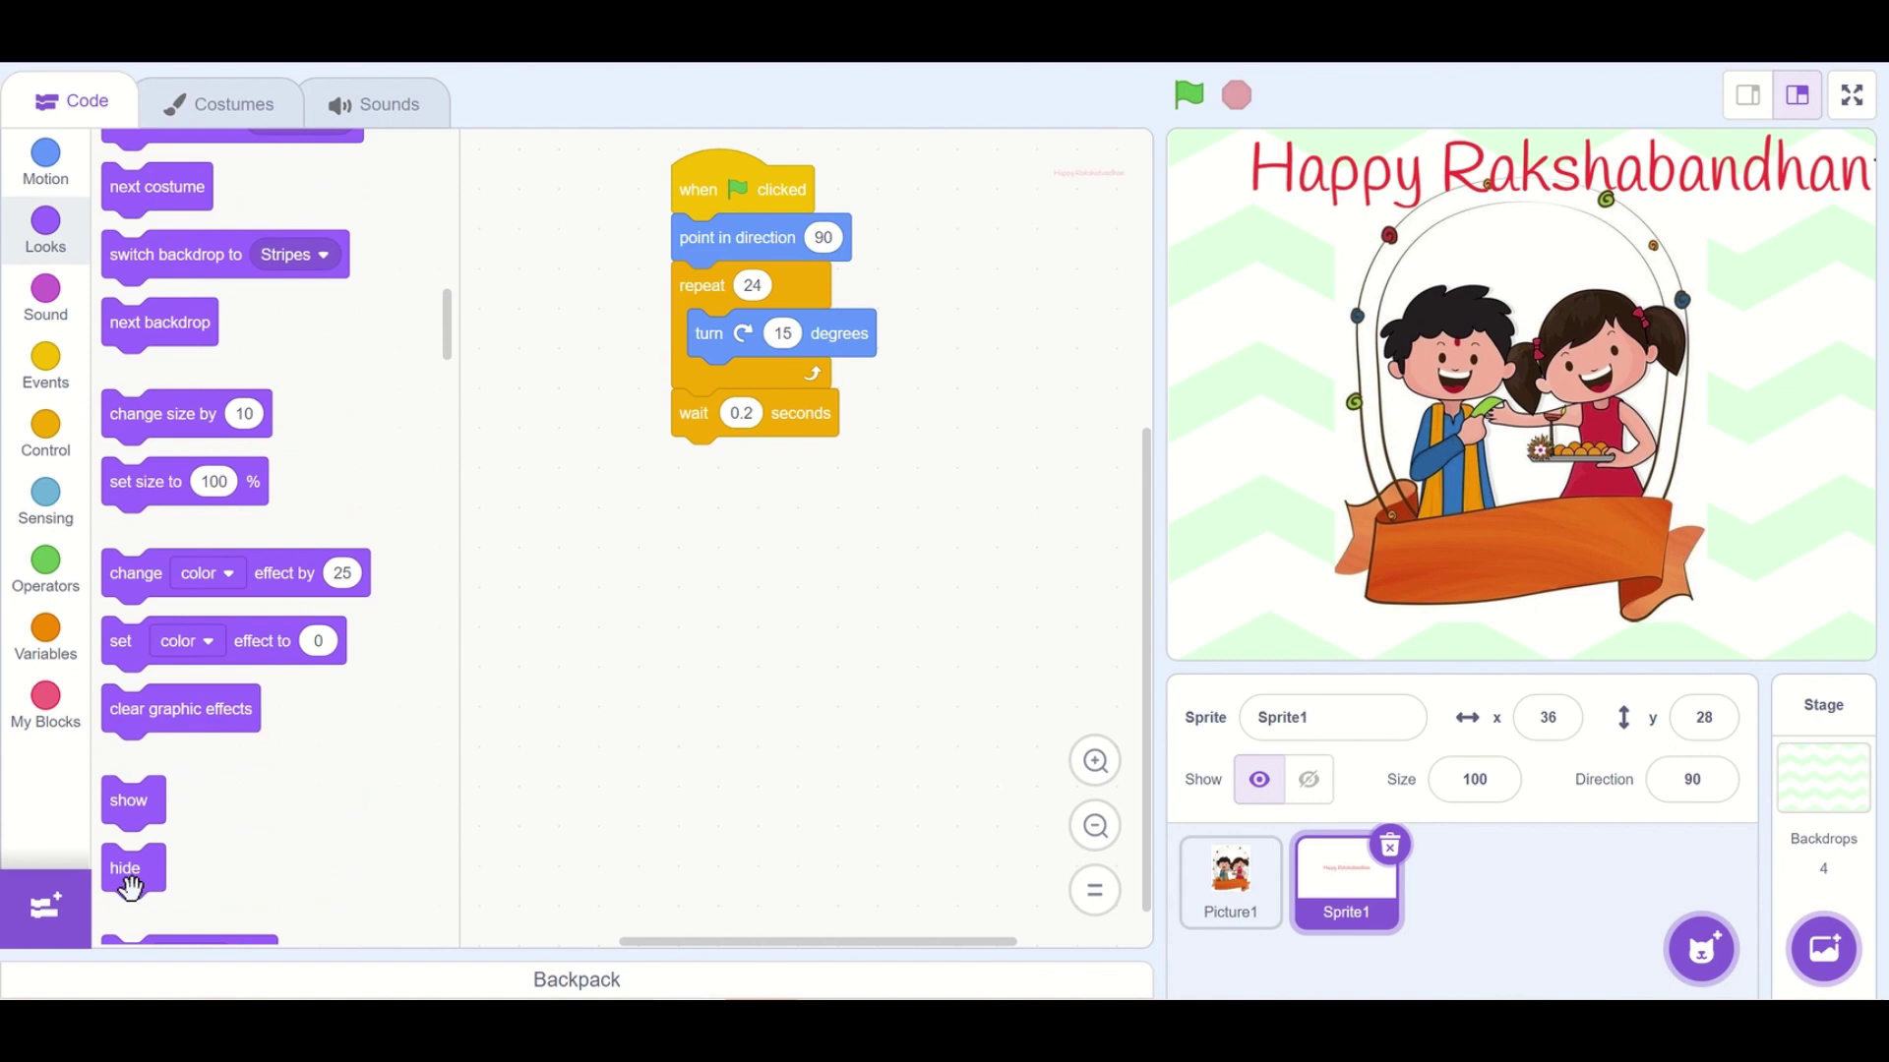
left_click_drag(128, 871, 715, 427)
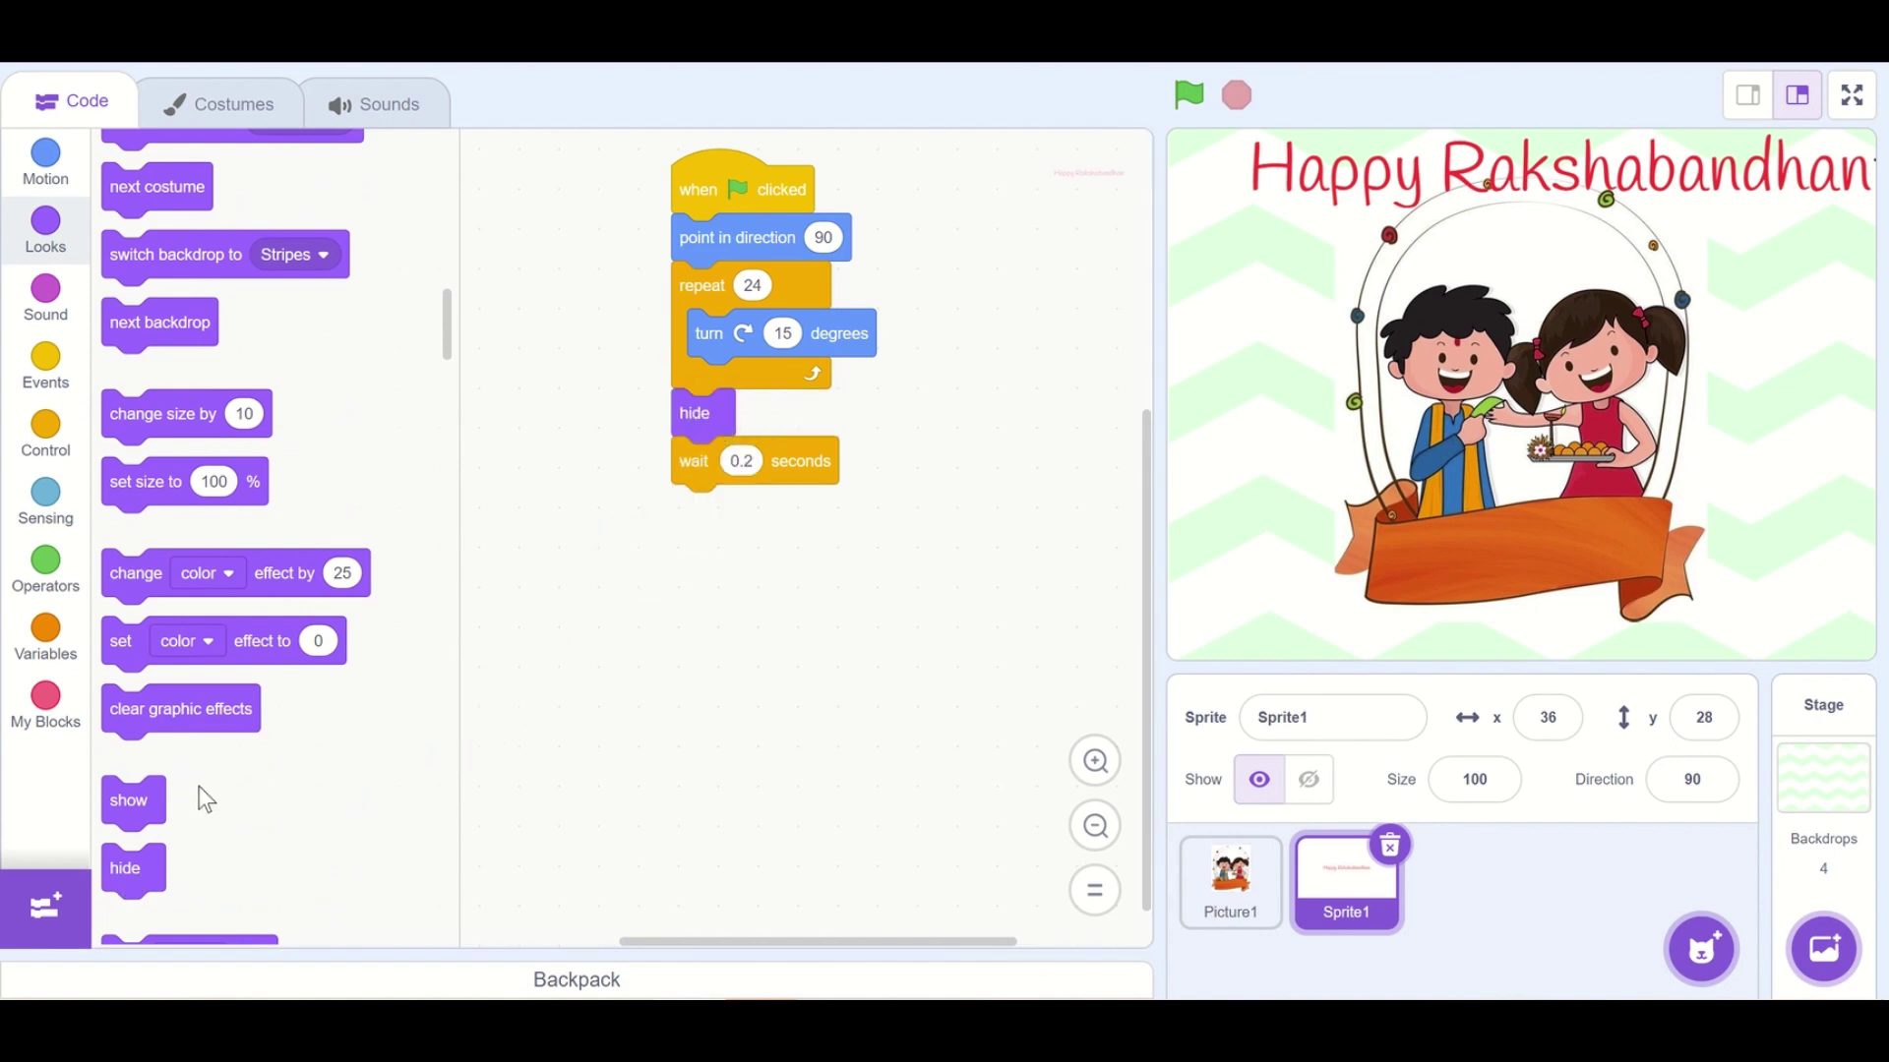
left_click_drag(135, 800, 705, 514)
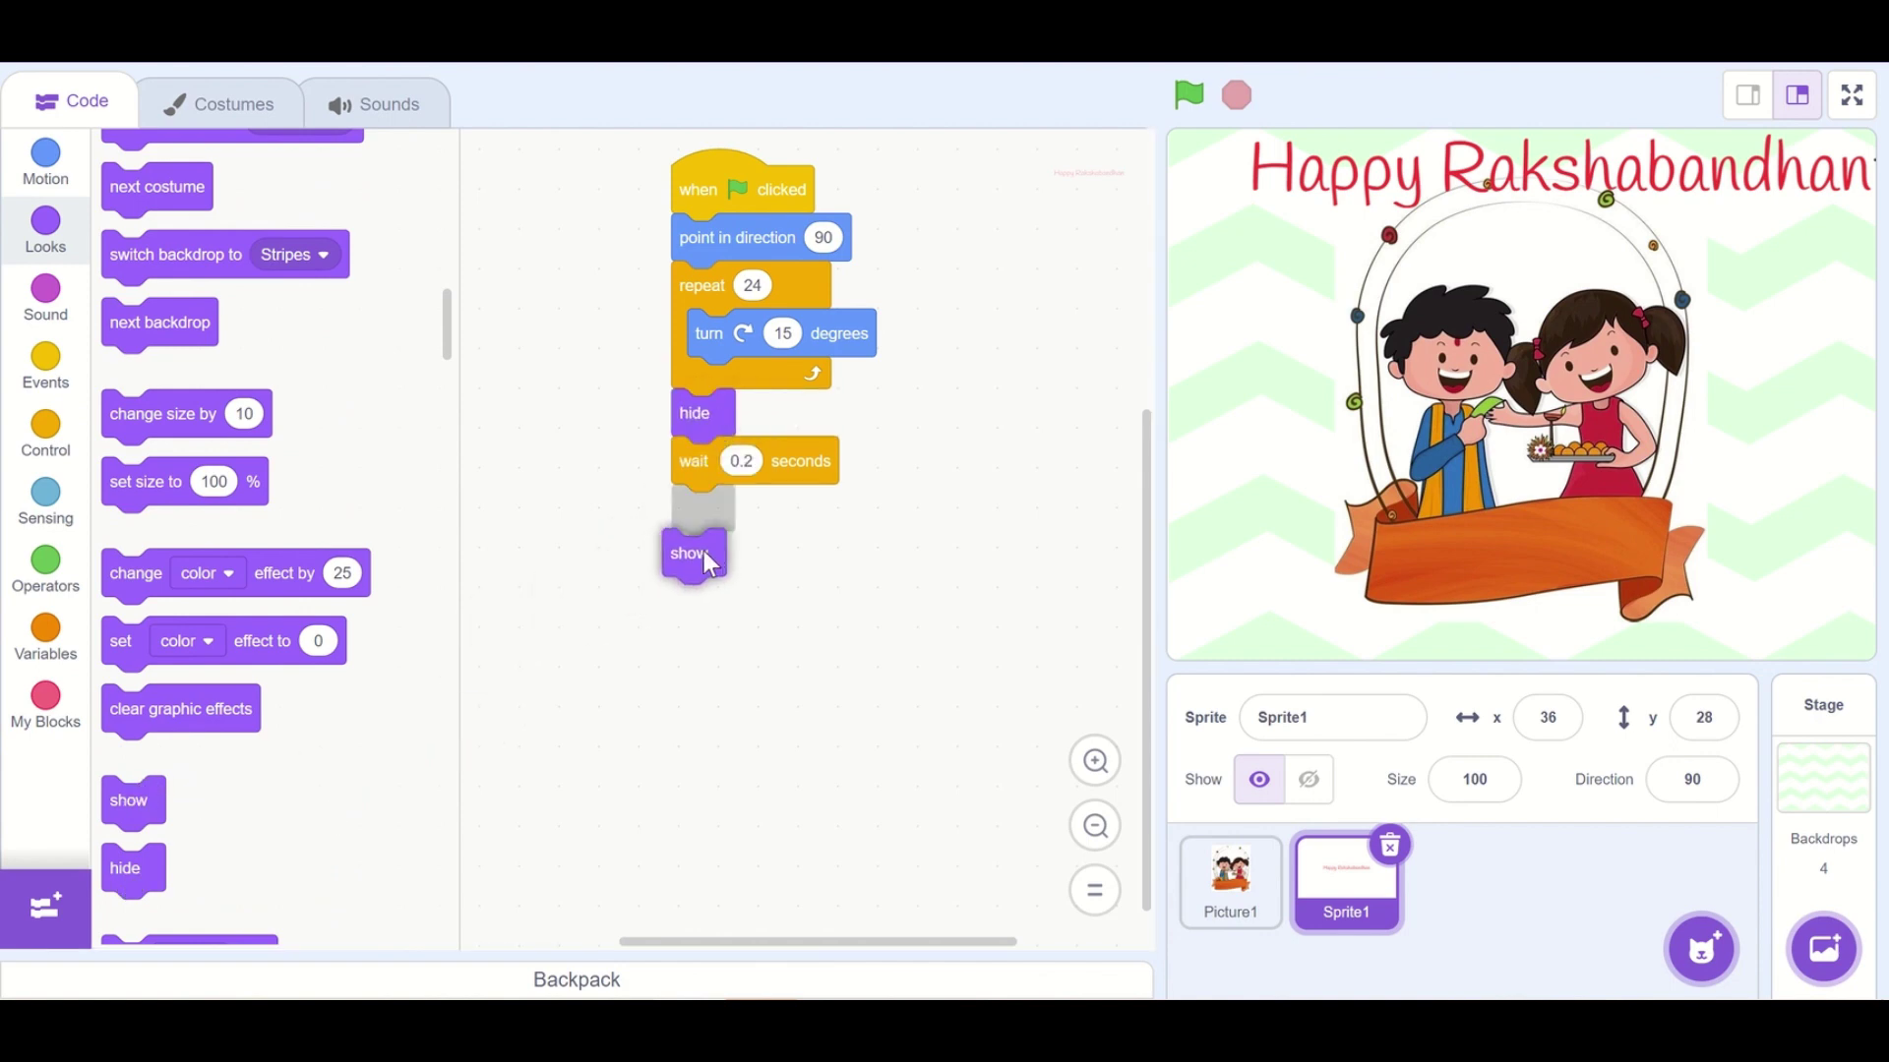
Duplicate the spin-and-blink stack below the script, then drop the trailing hide, wait and show
right_click(705, 291)
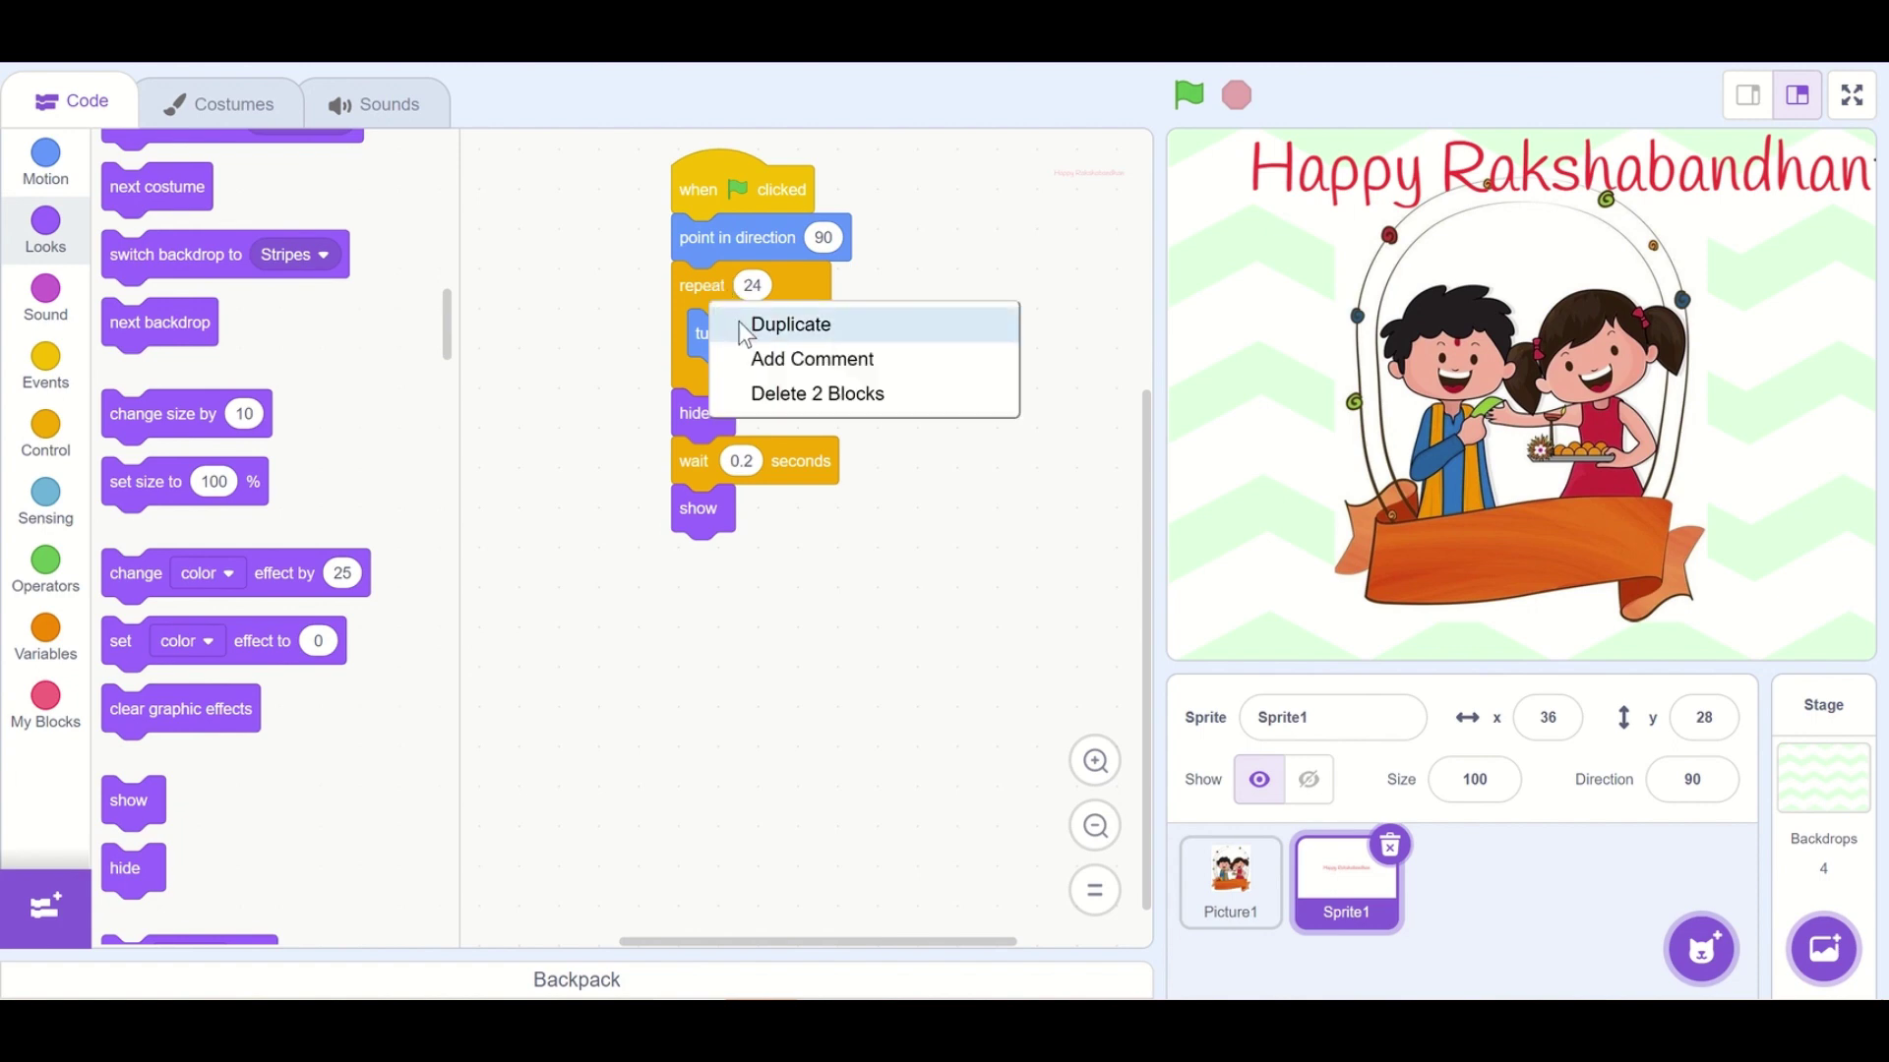
left_click(767, 322)
left_click(696, 548)
left_click(685, 723)
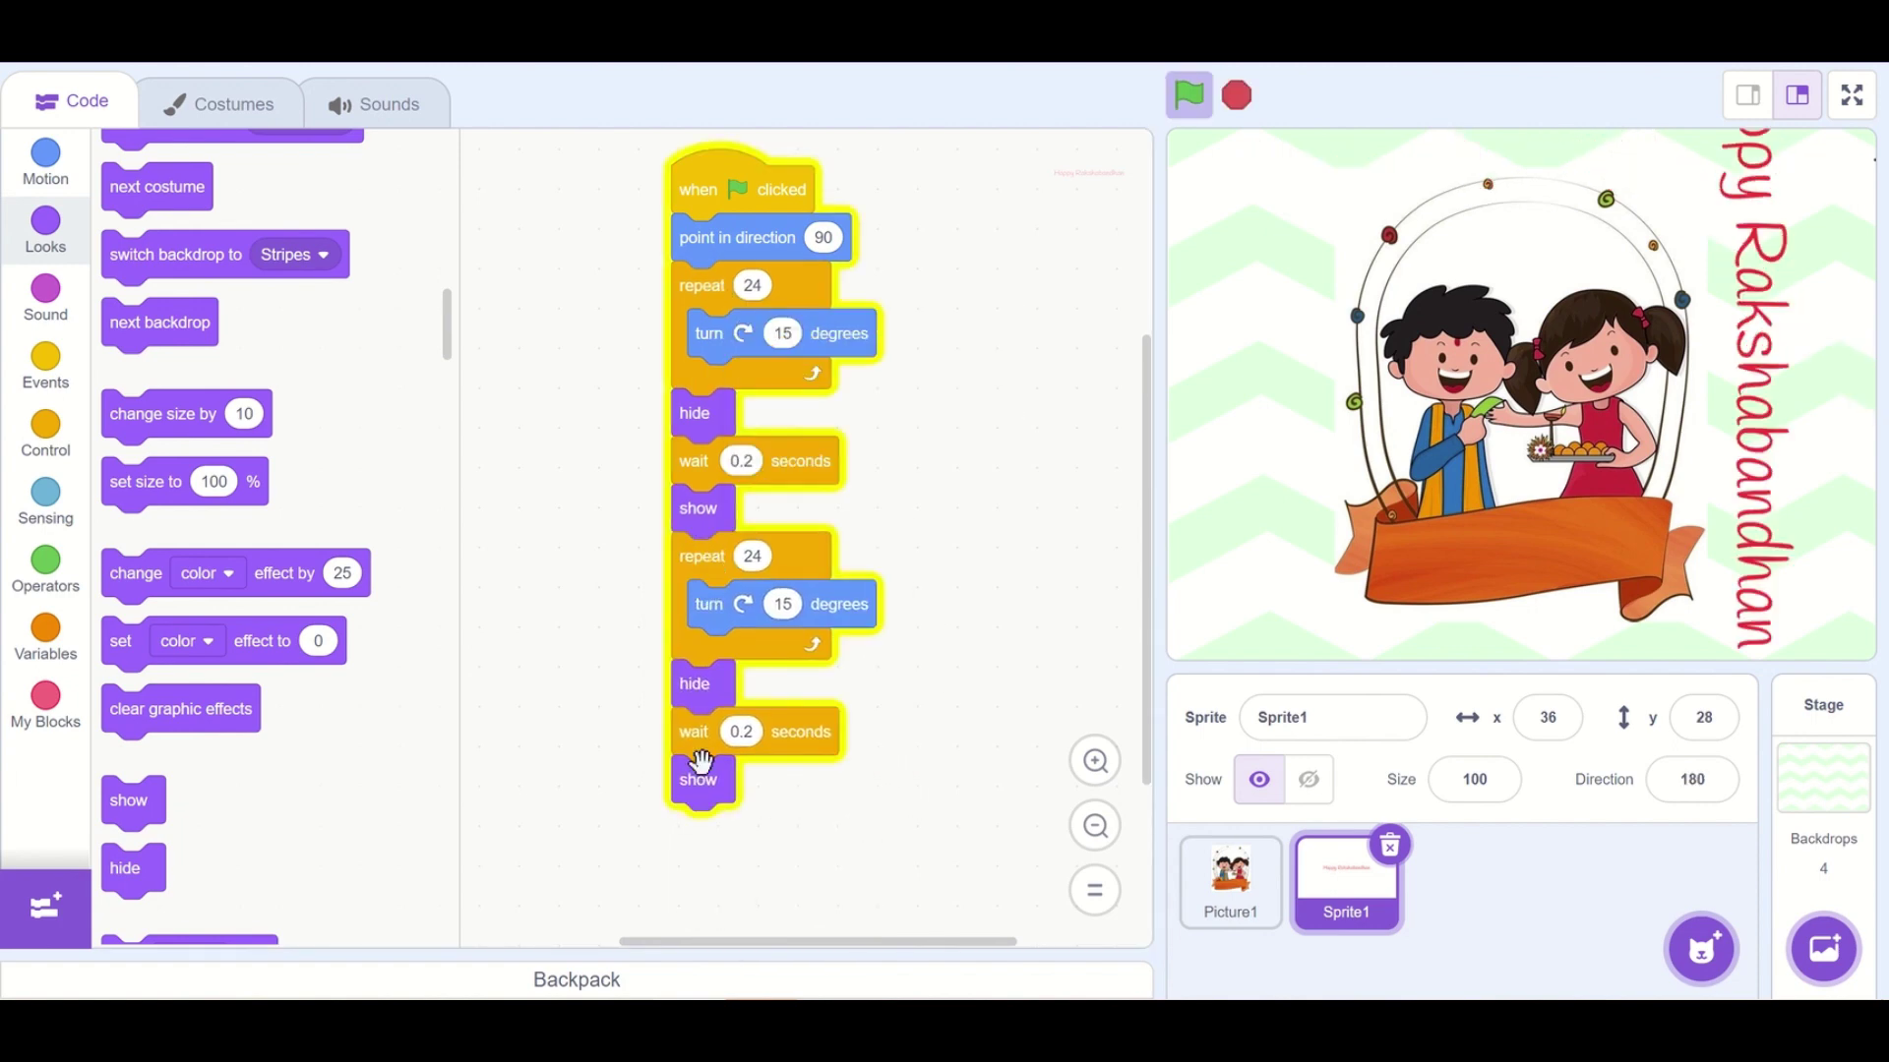
left_click_drag(684, 715, 531, 717)
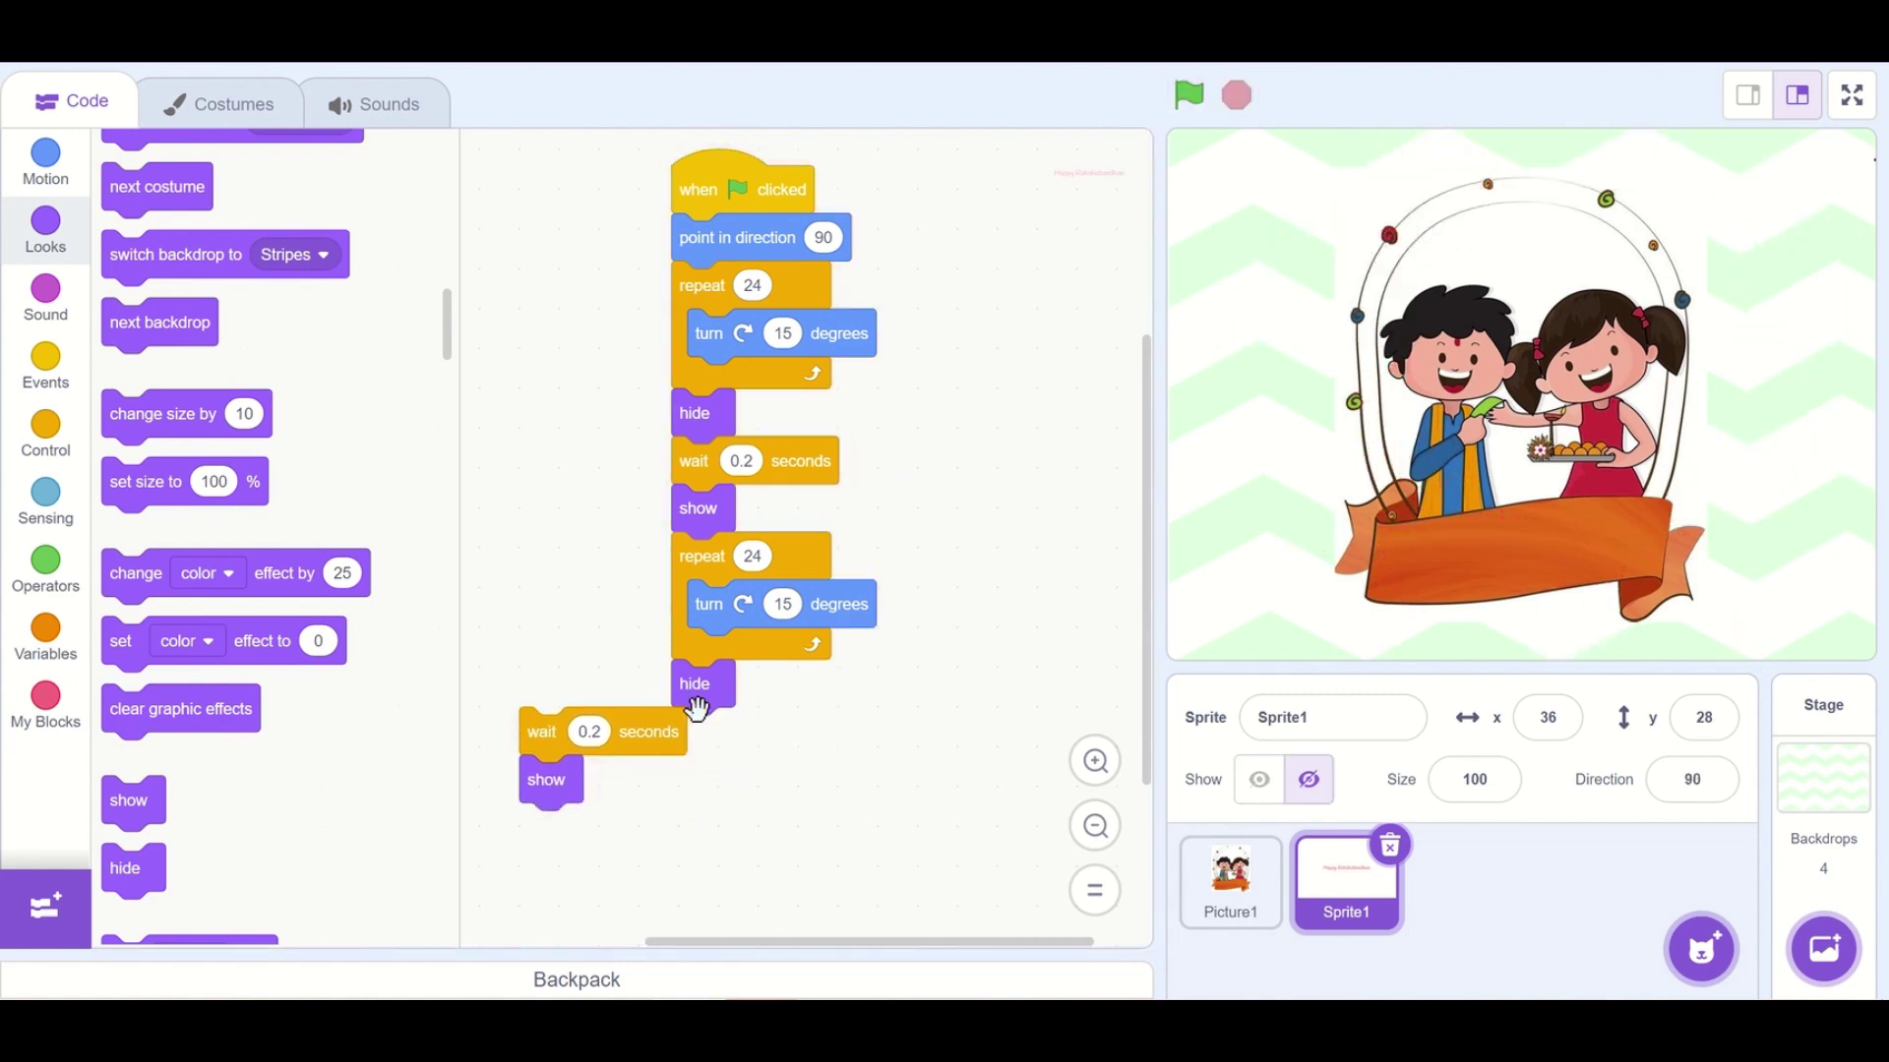
left_click_drag(696, 693, 480, 665)
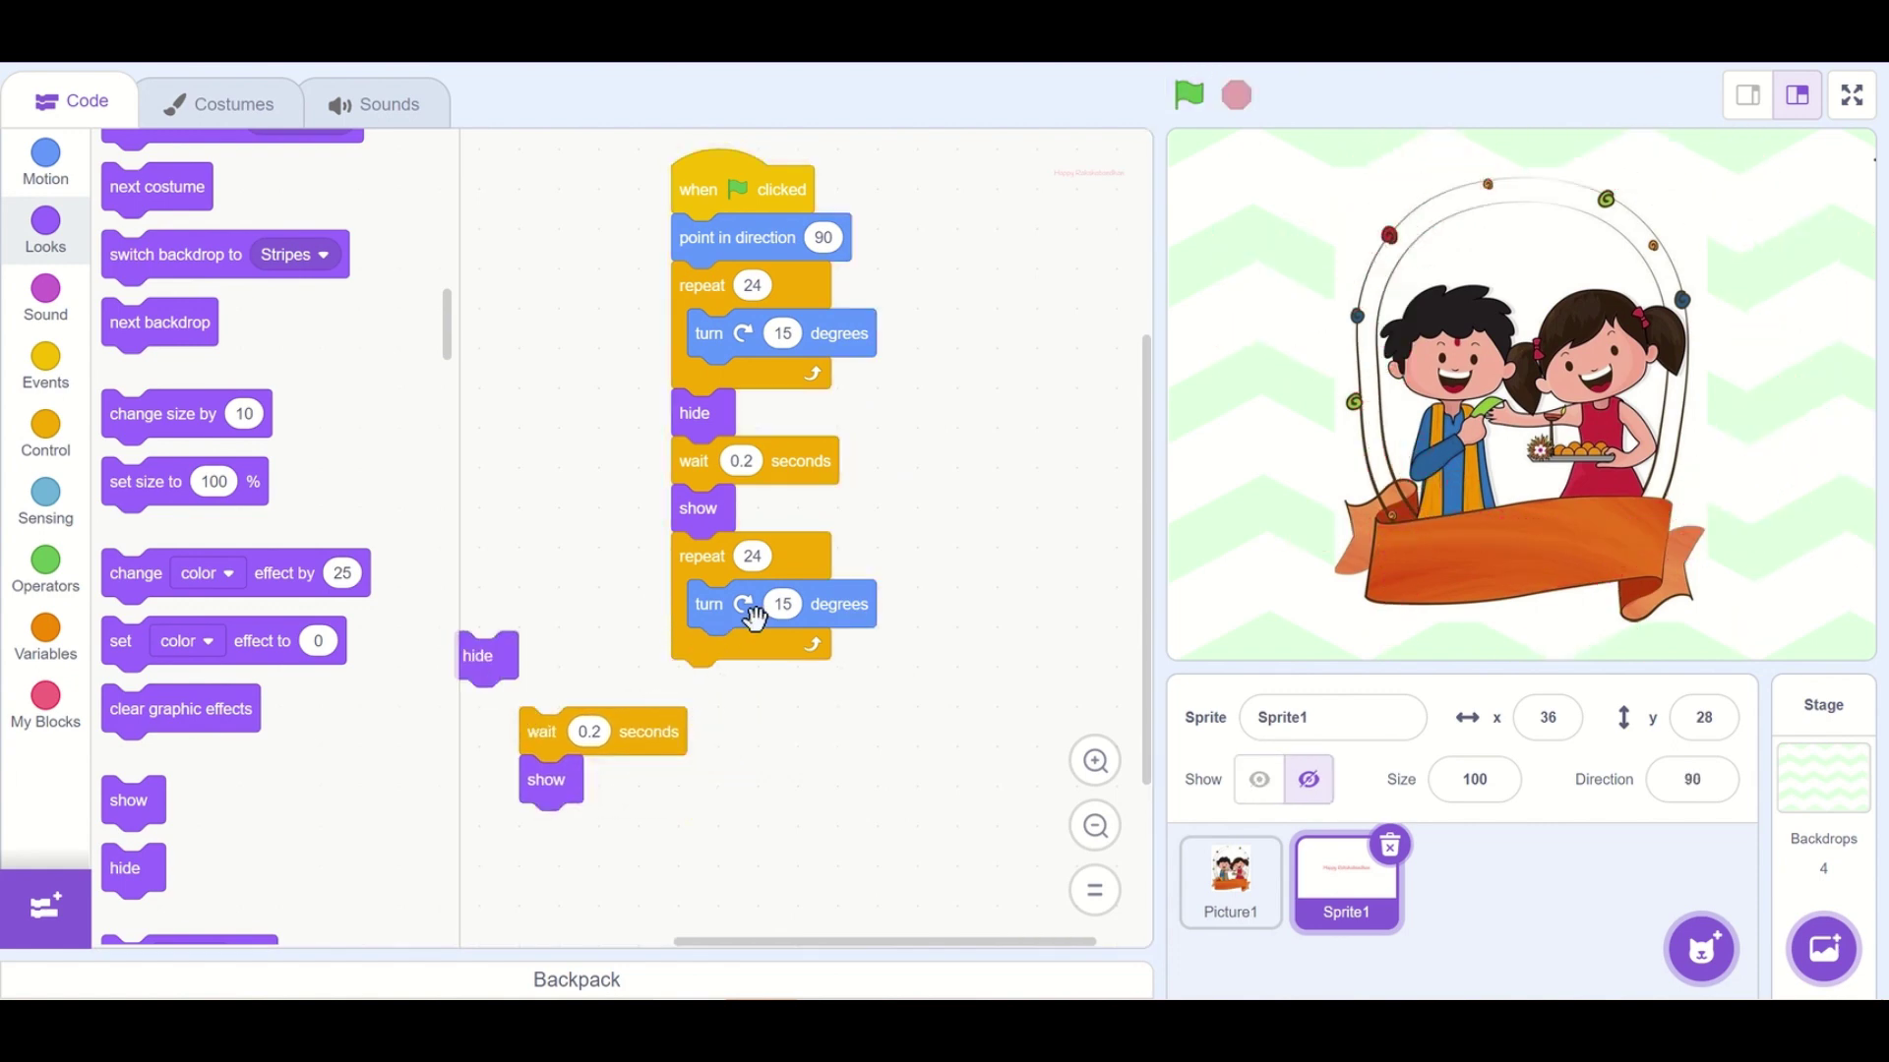
Make the second loop turn left 15 degrees instead of right
left_click_drag(753, 617, 992, 436)
scroll(139, 359, "up", 10)
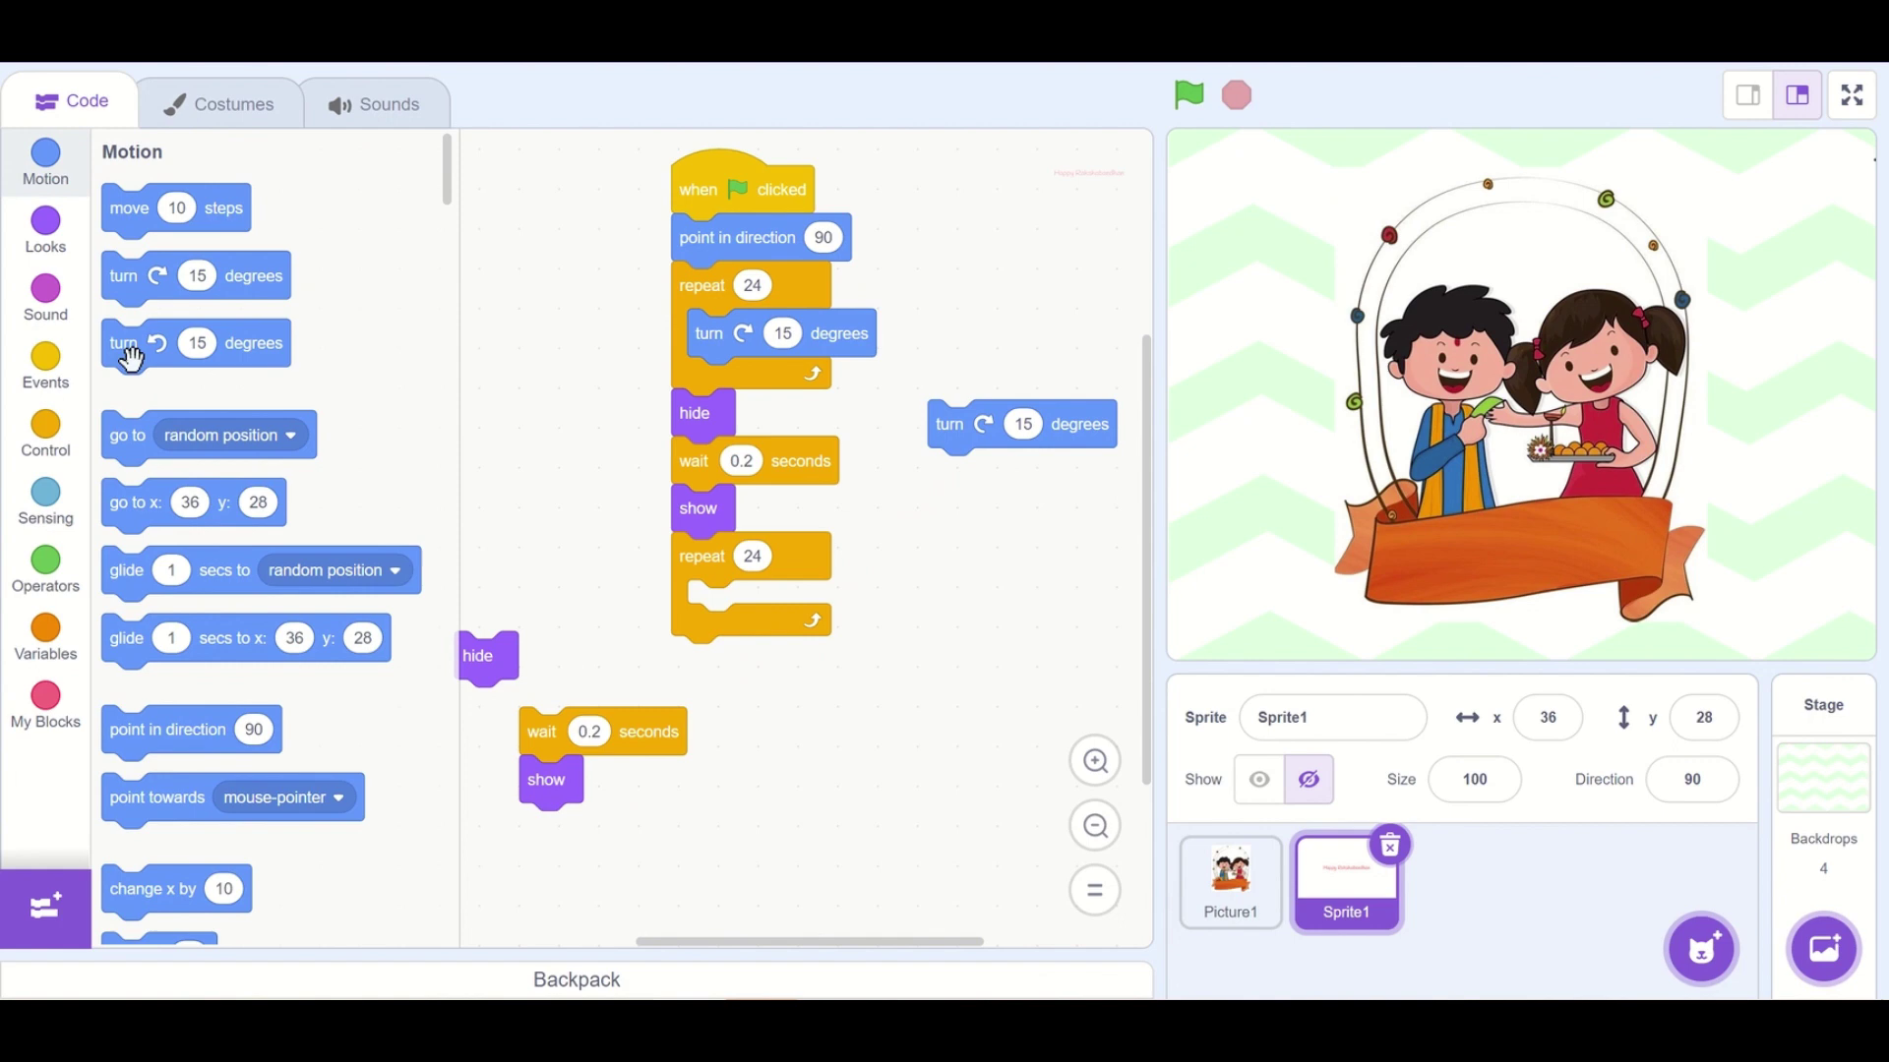
left_click_drag(131, 358, 724, 629)
left_click(44, 229)
scroll(178, 725, "down", 5)
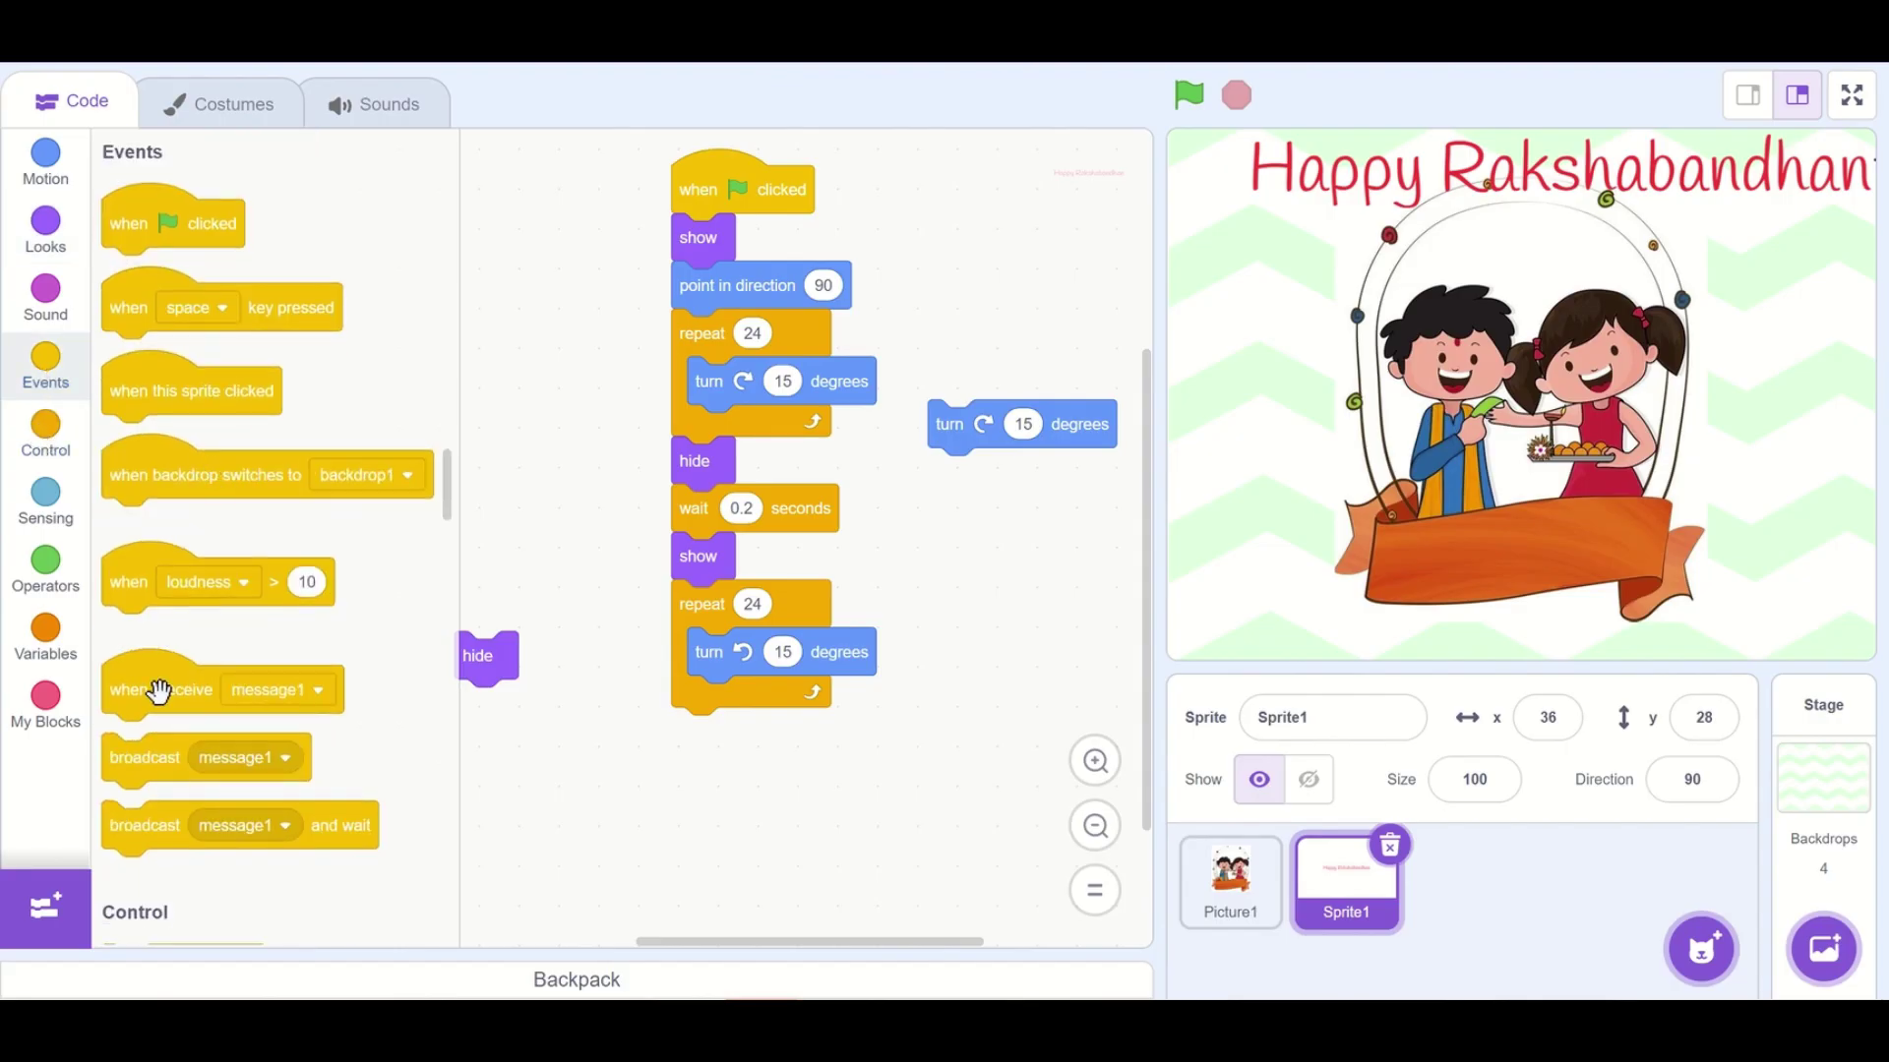
Start a second script with a forever loop changing the colour effect by 15
left_click(46, 443)
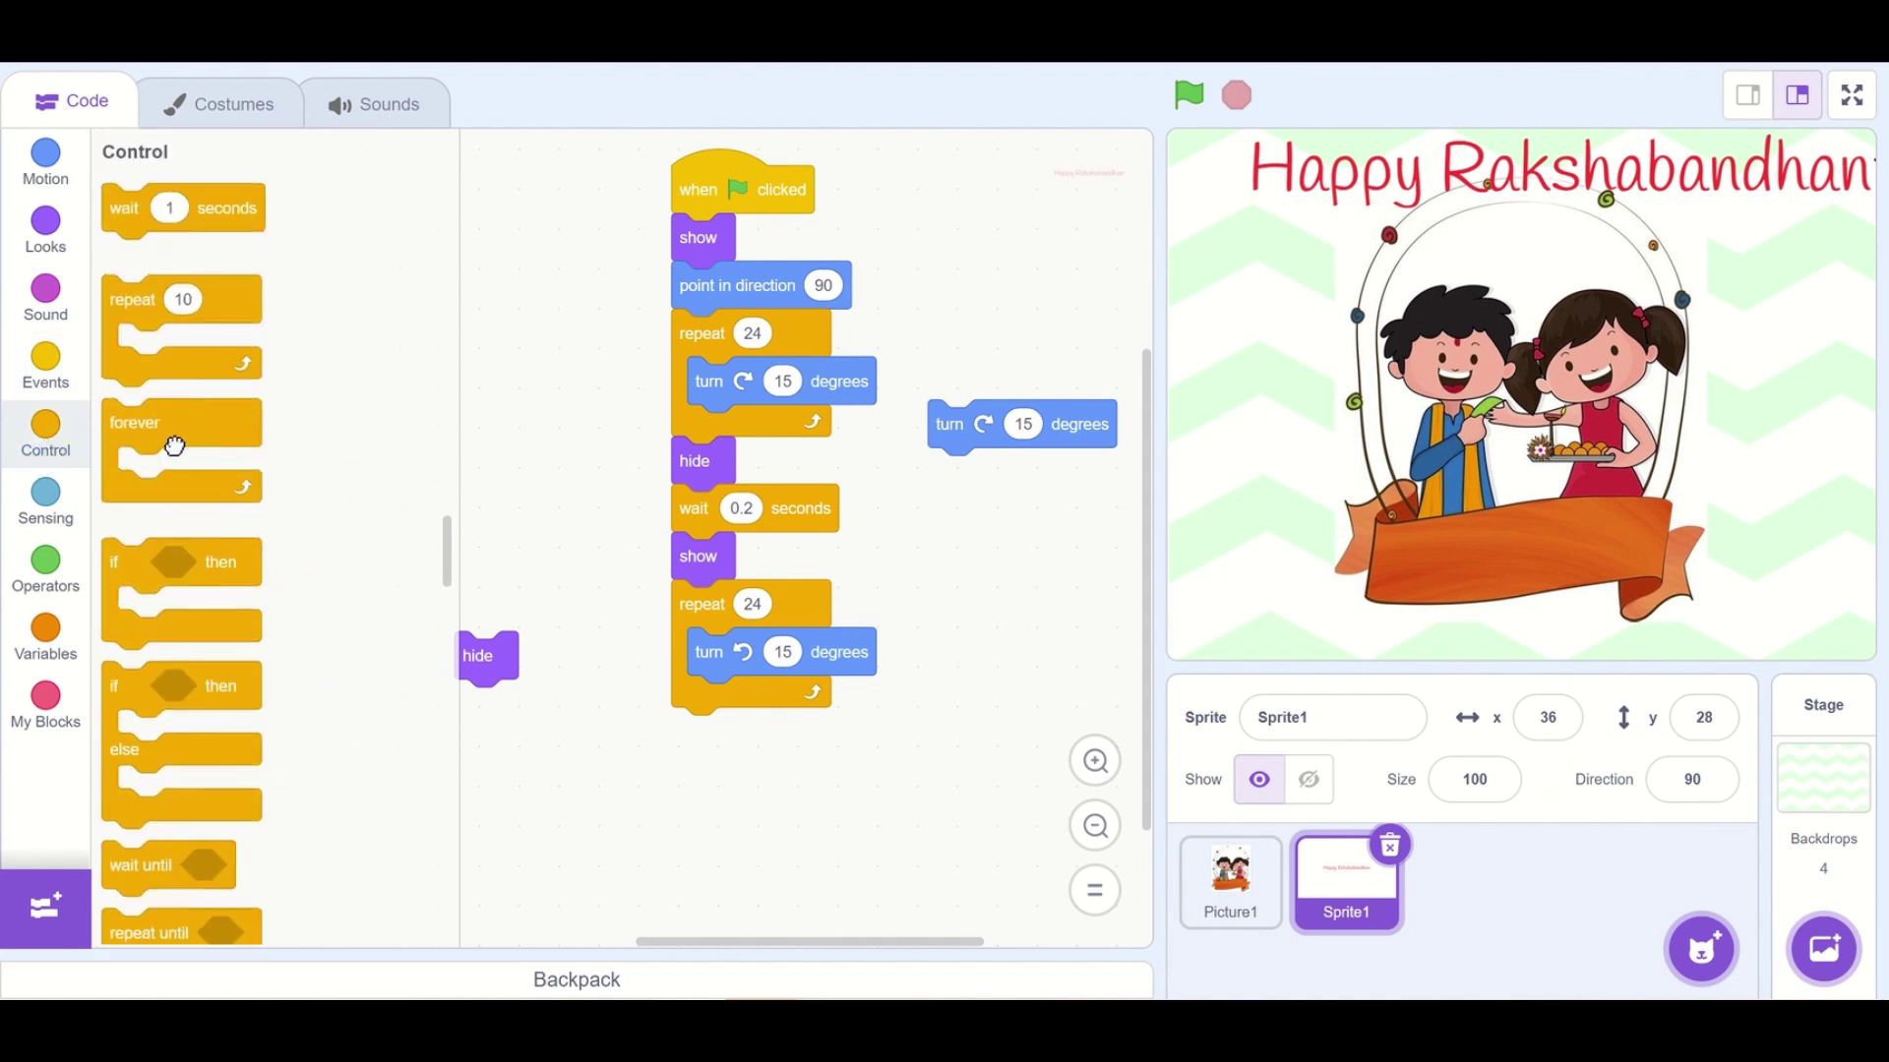
left_click_drag(172, 446, 671, 848)
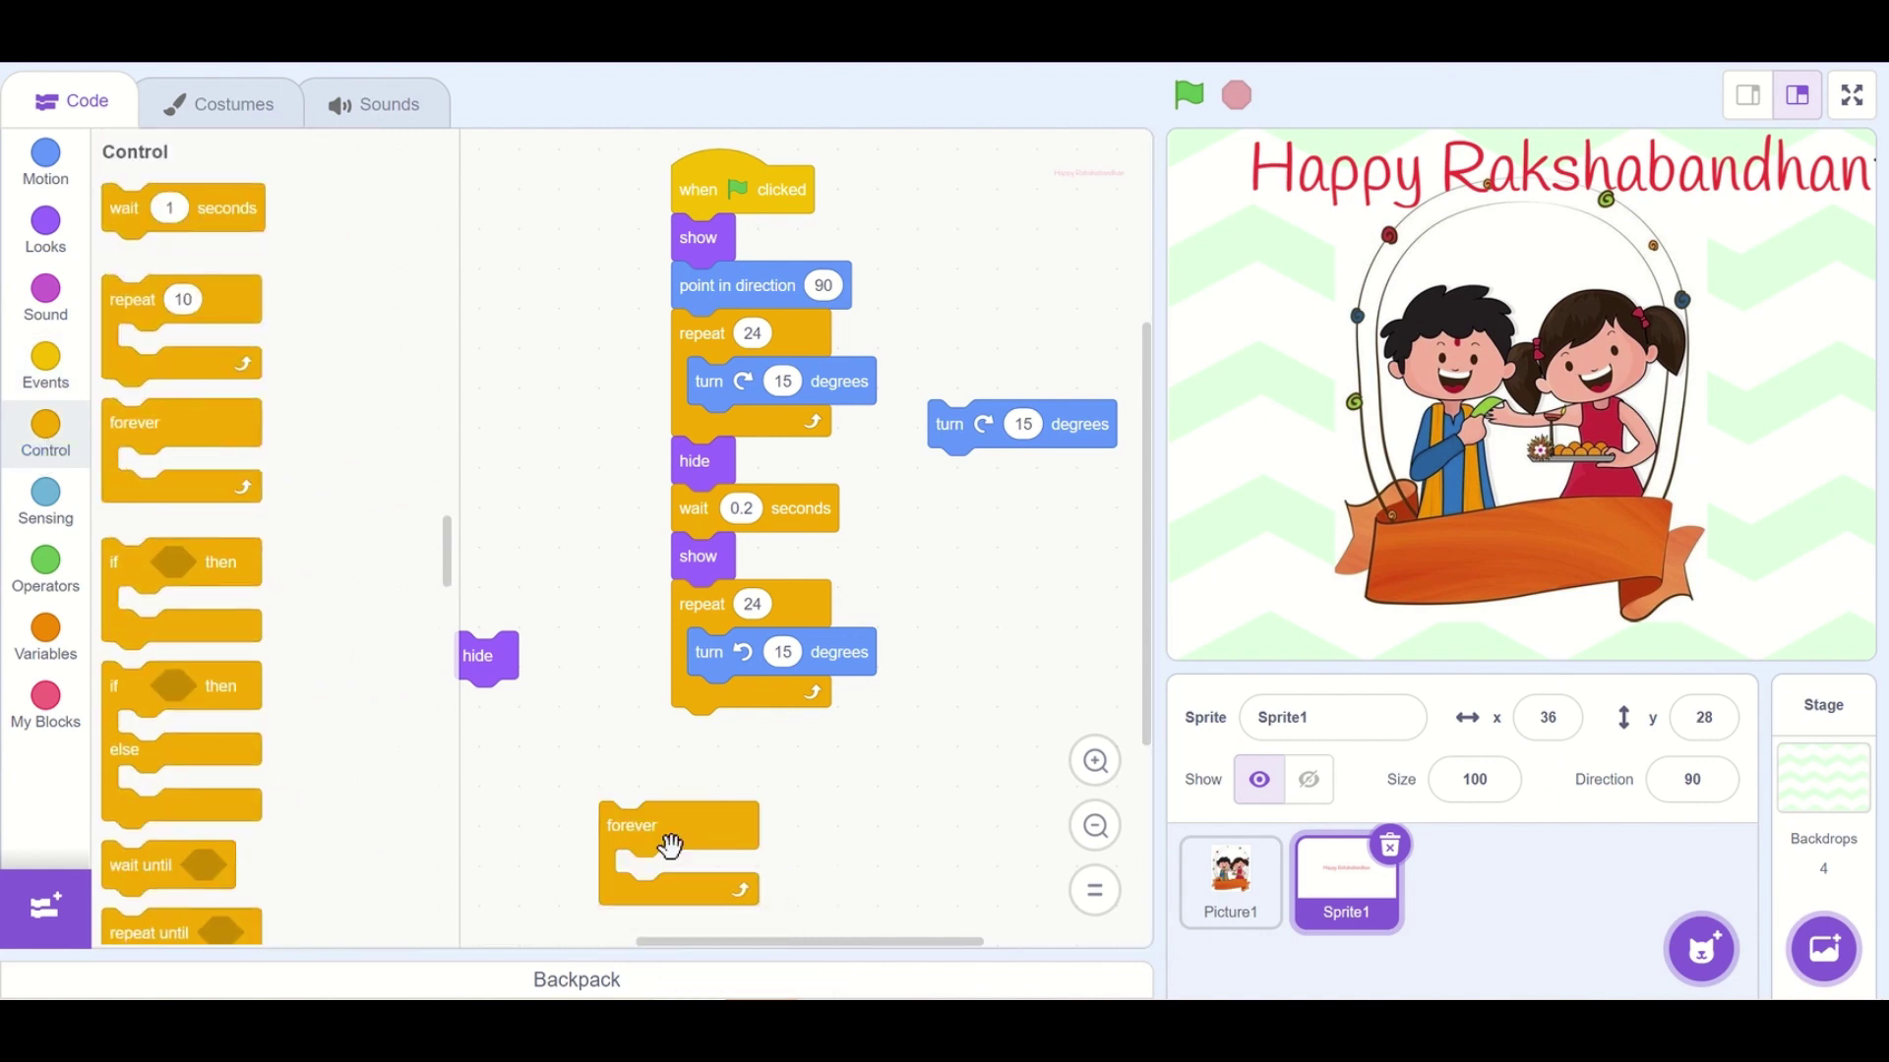
left_click(46, 225)
scroll(138, 723, "down", 3)
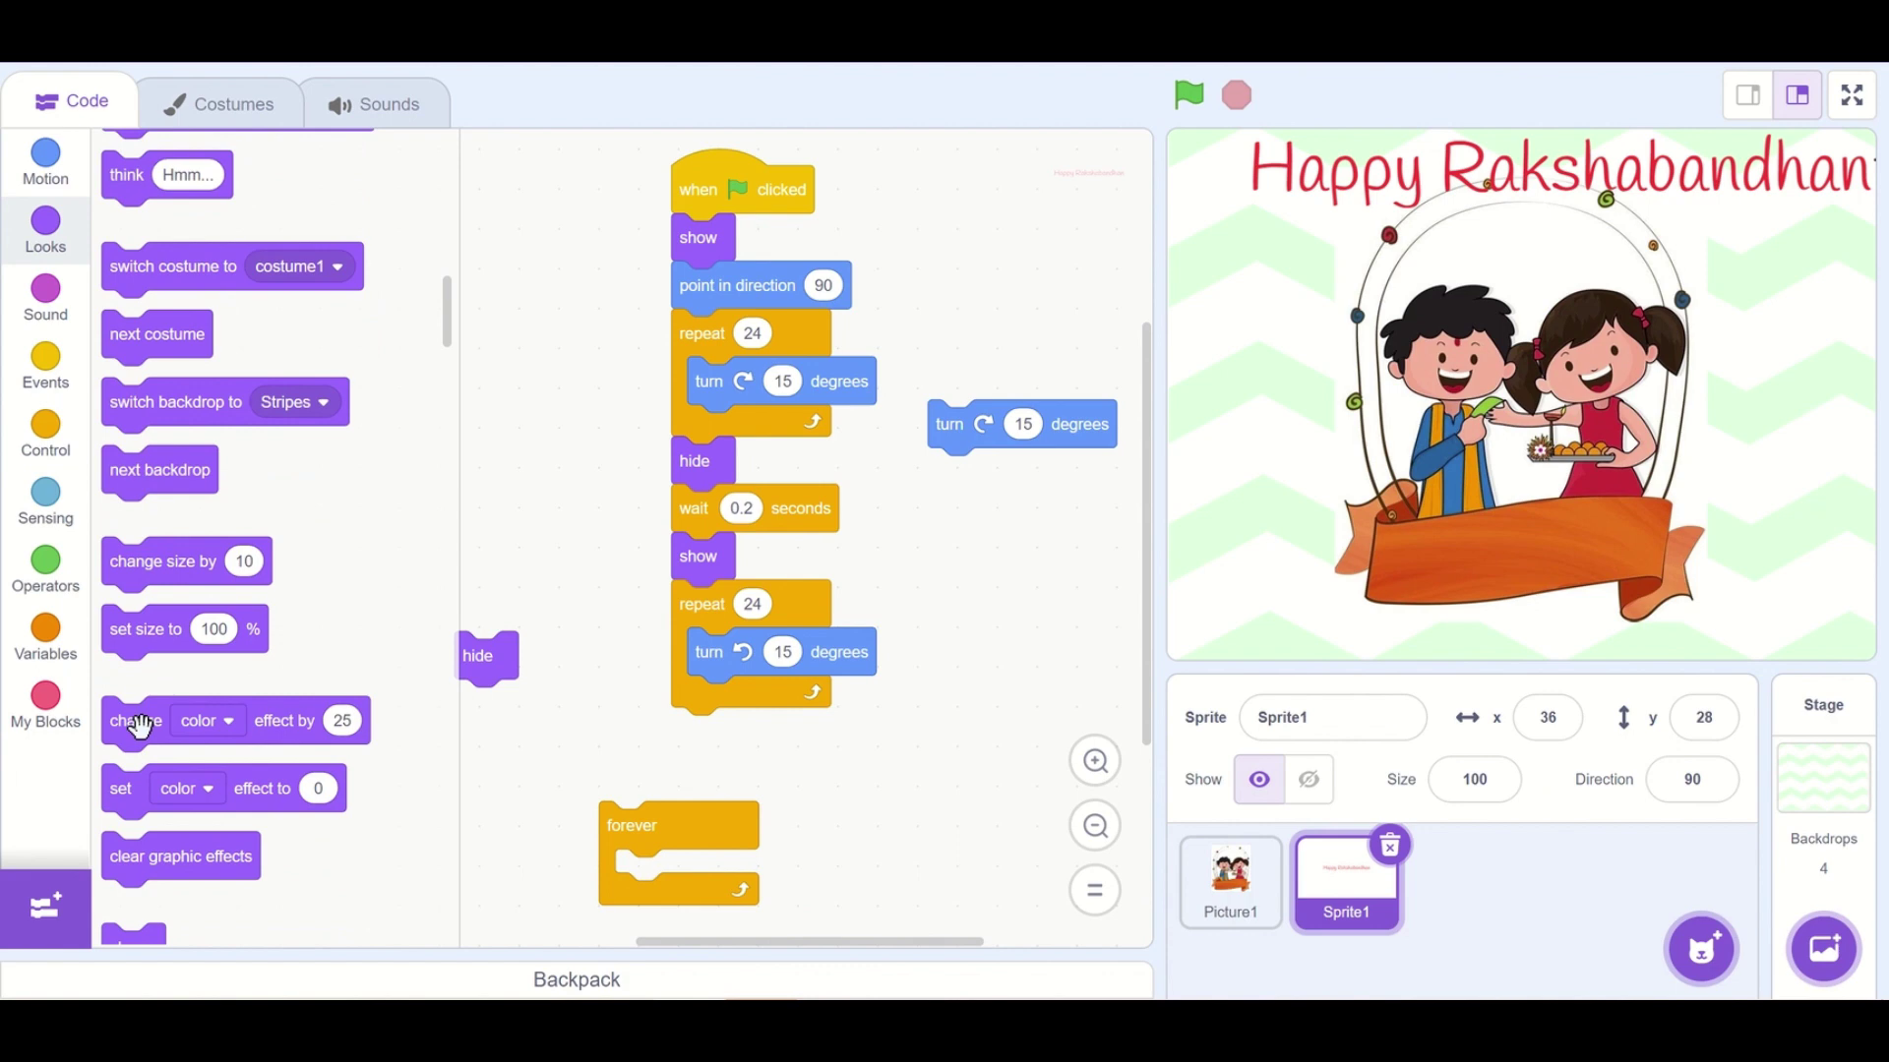
left_click_drag(132, 720, 638, 876)
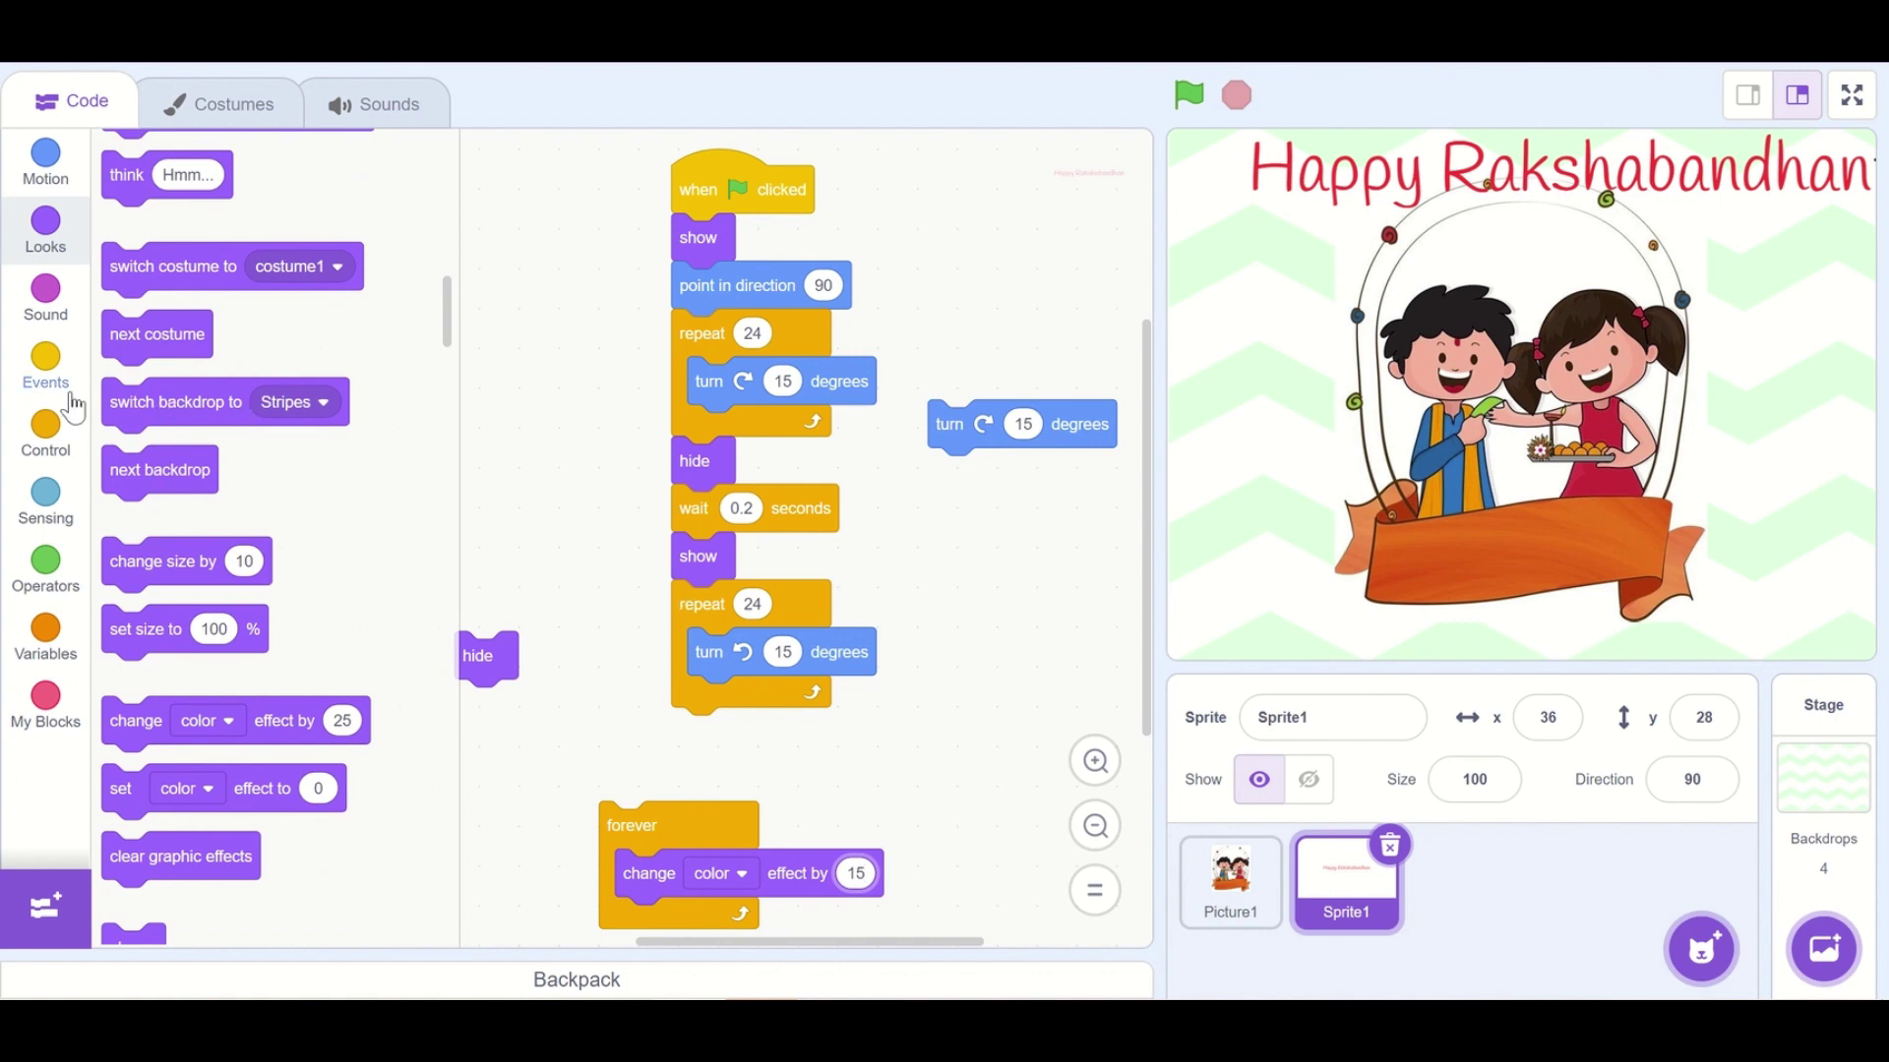
Attach 'when green flag clicked' to the colour loop and run the project
left_click(46, 370)
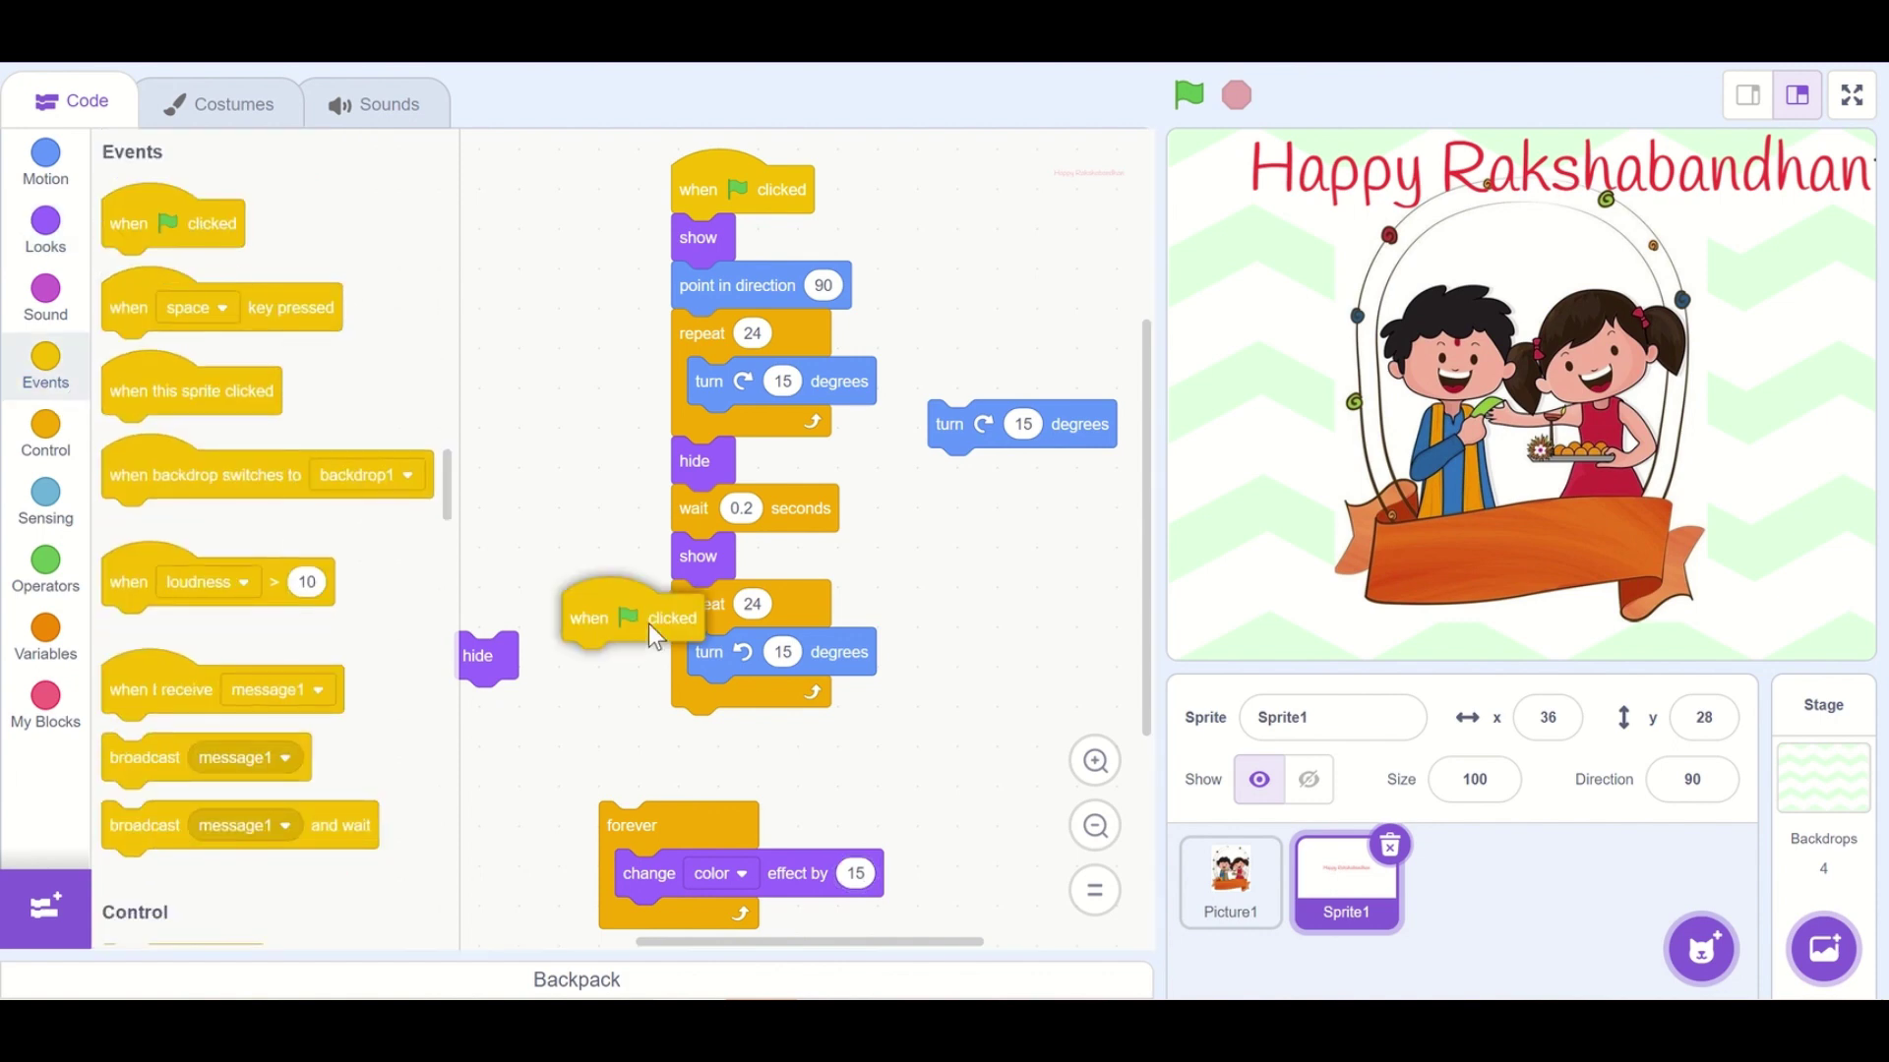
left_click_drag(191, 222, 680, 789)
left_click(1188, 94)
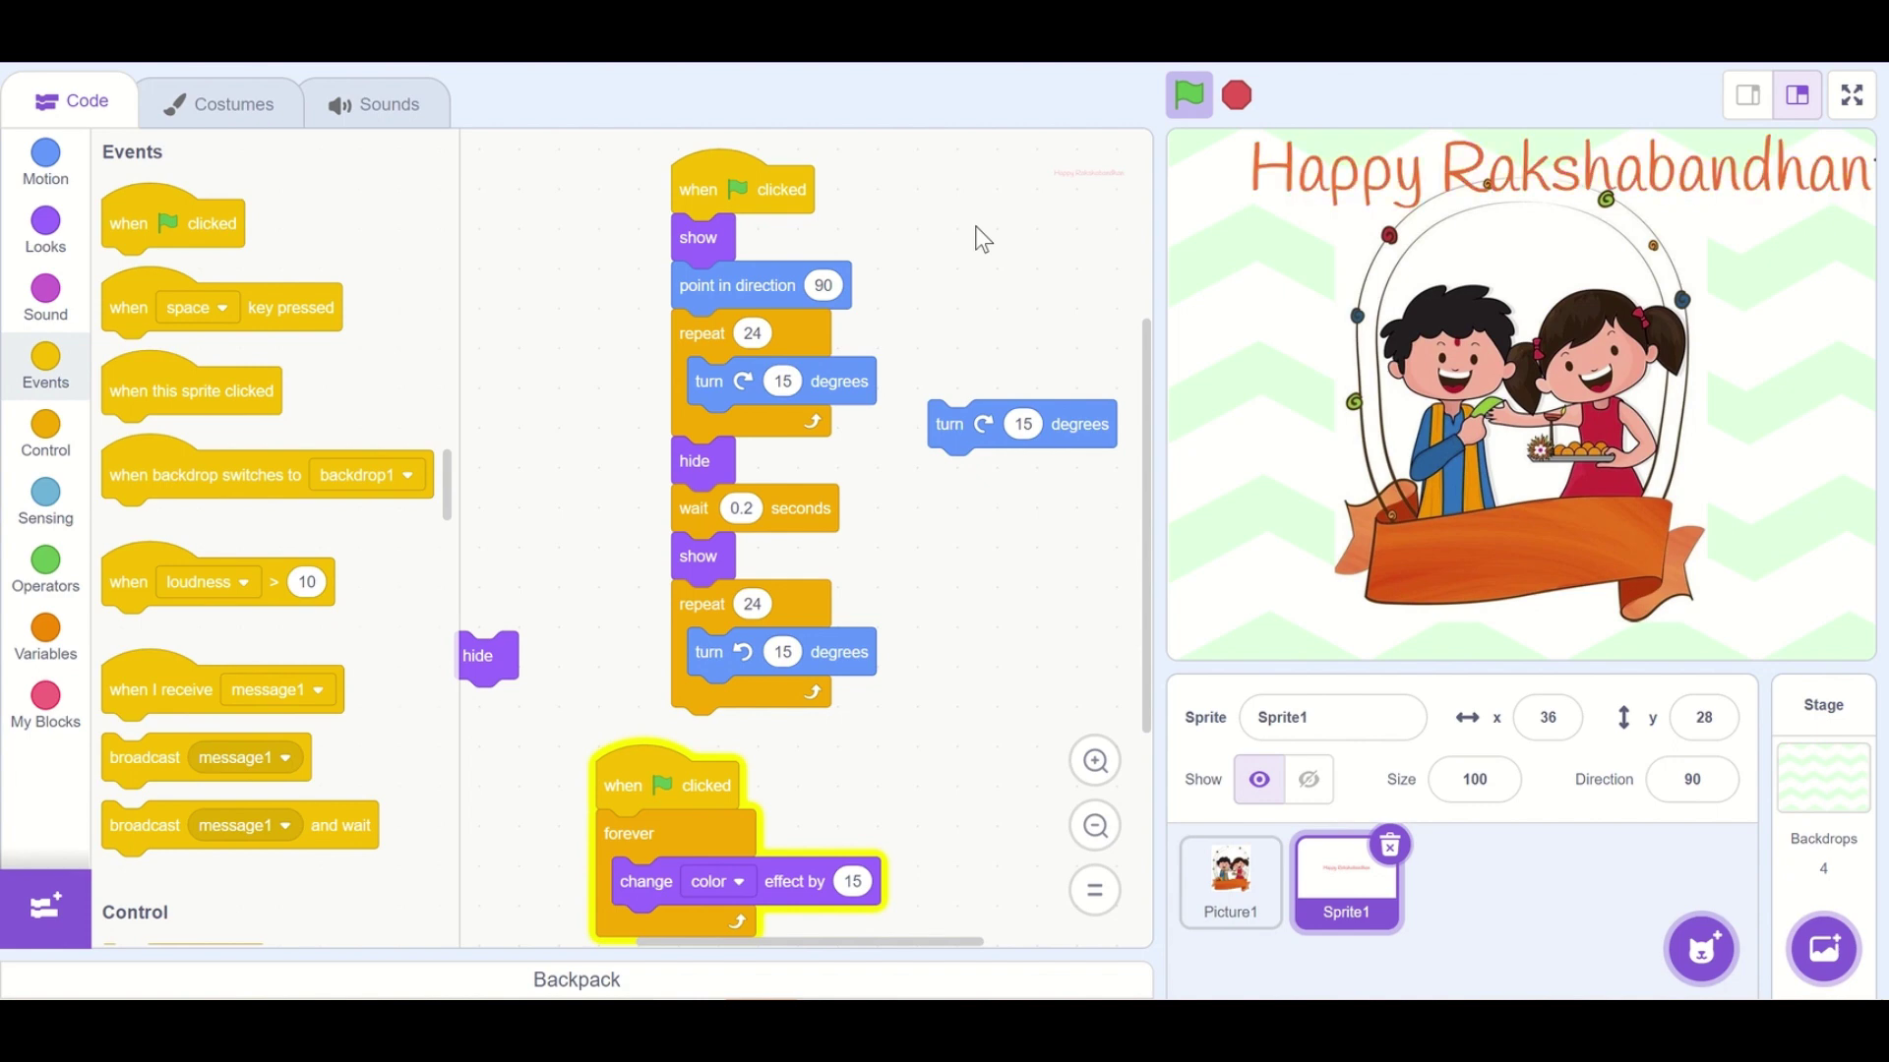
Search the sprite library for 'star' and add the Star sprite to the project
left_click(1701, 947)
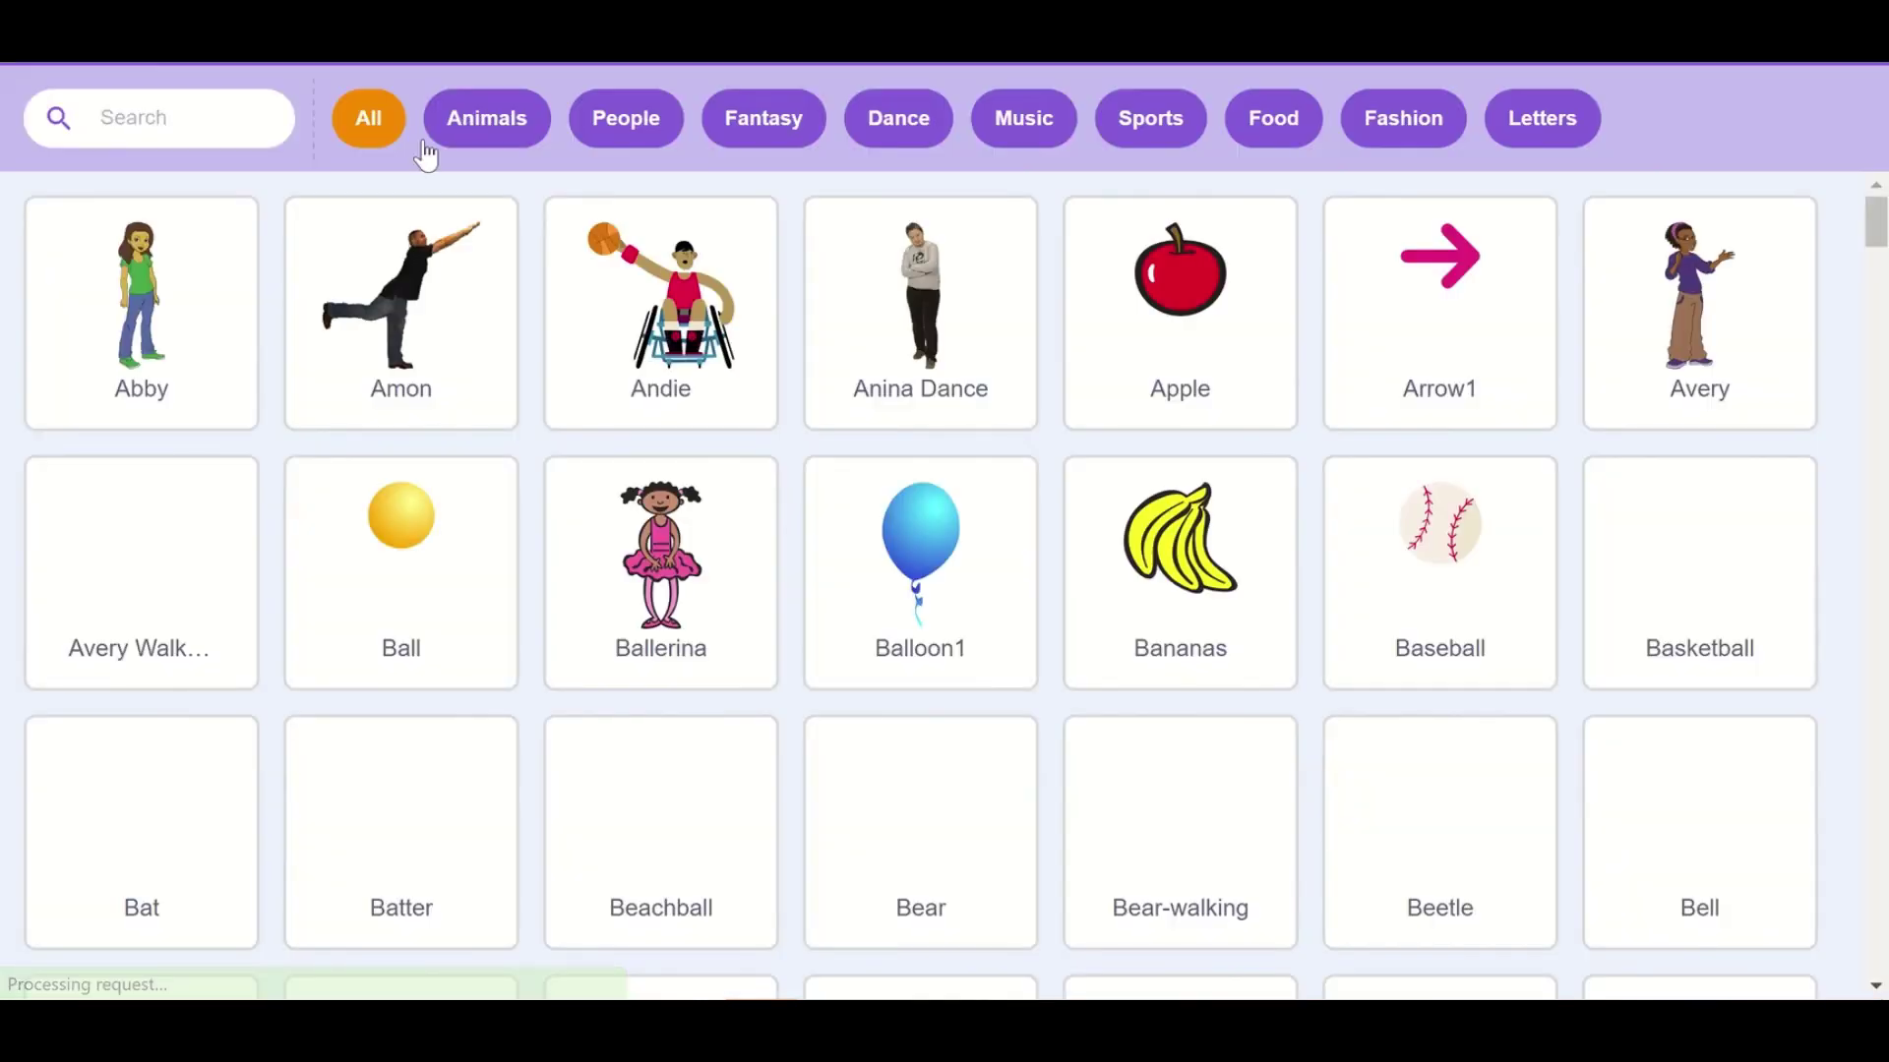
left_click(198, 117)
type("star")
left_click(139, 310)
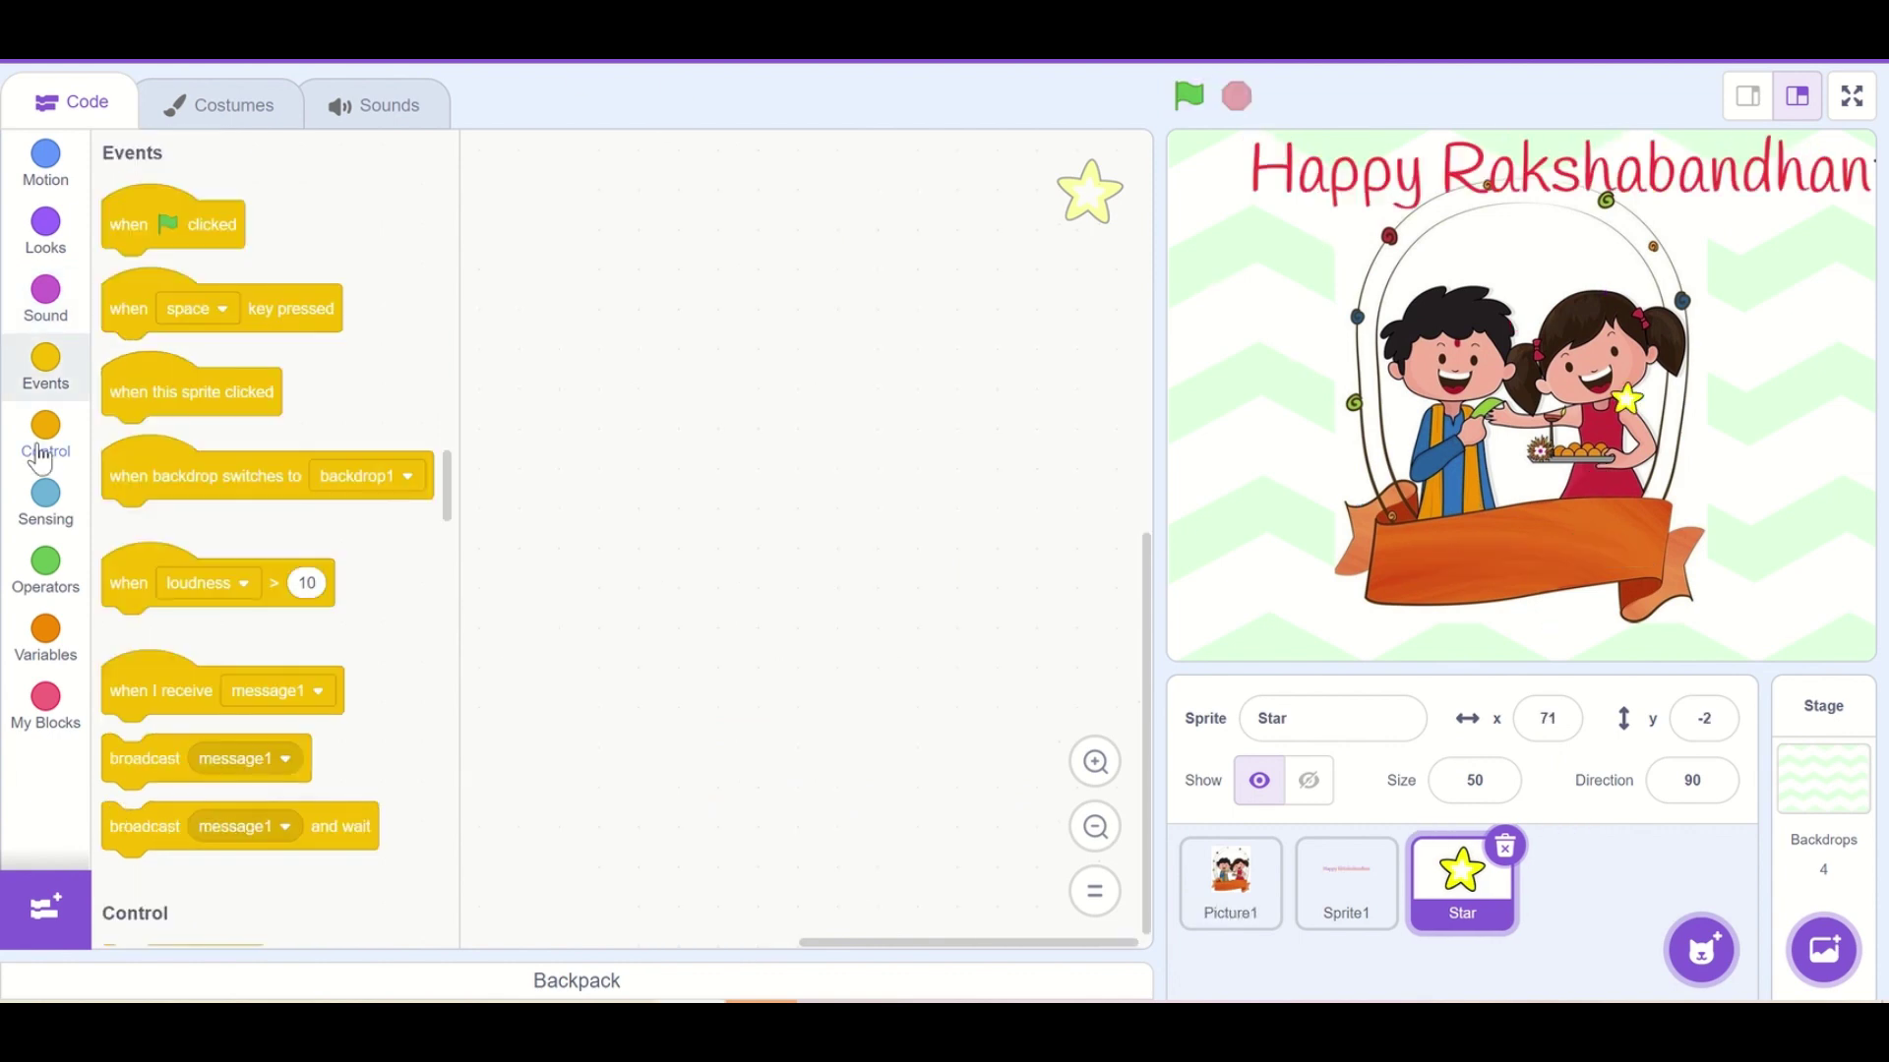
Build a repeat 30 loop around 'create clone of myself' in the Star's code
left_click(74, 460)
scroll(161, 797, "down", 4)
scroll(161, 855, "down", 5)
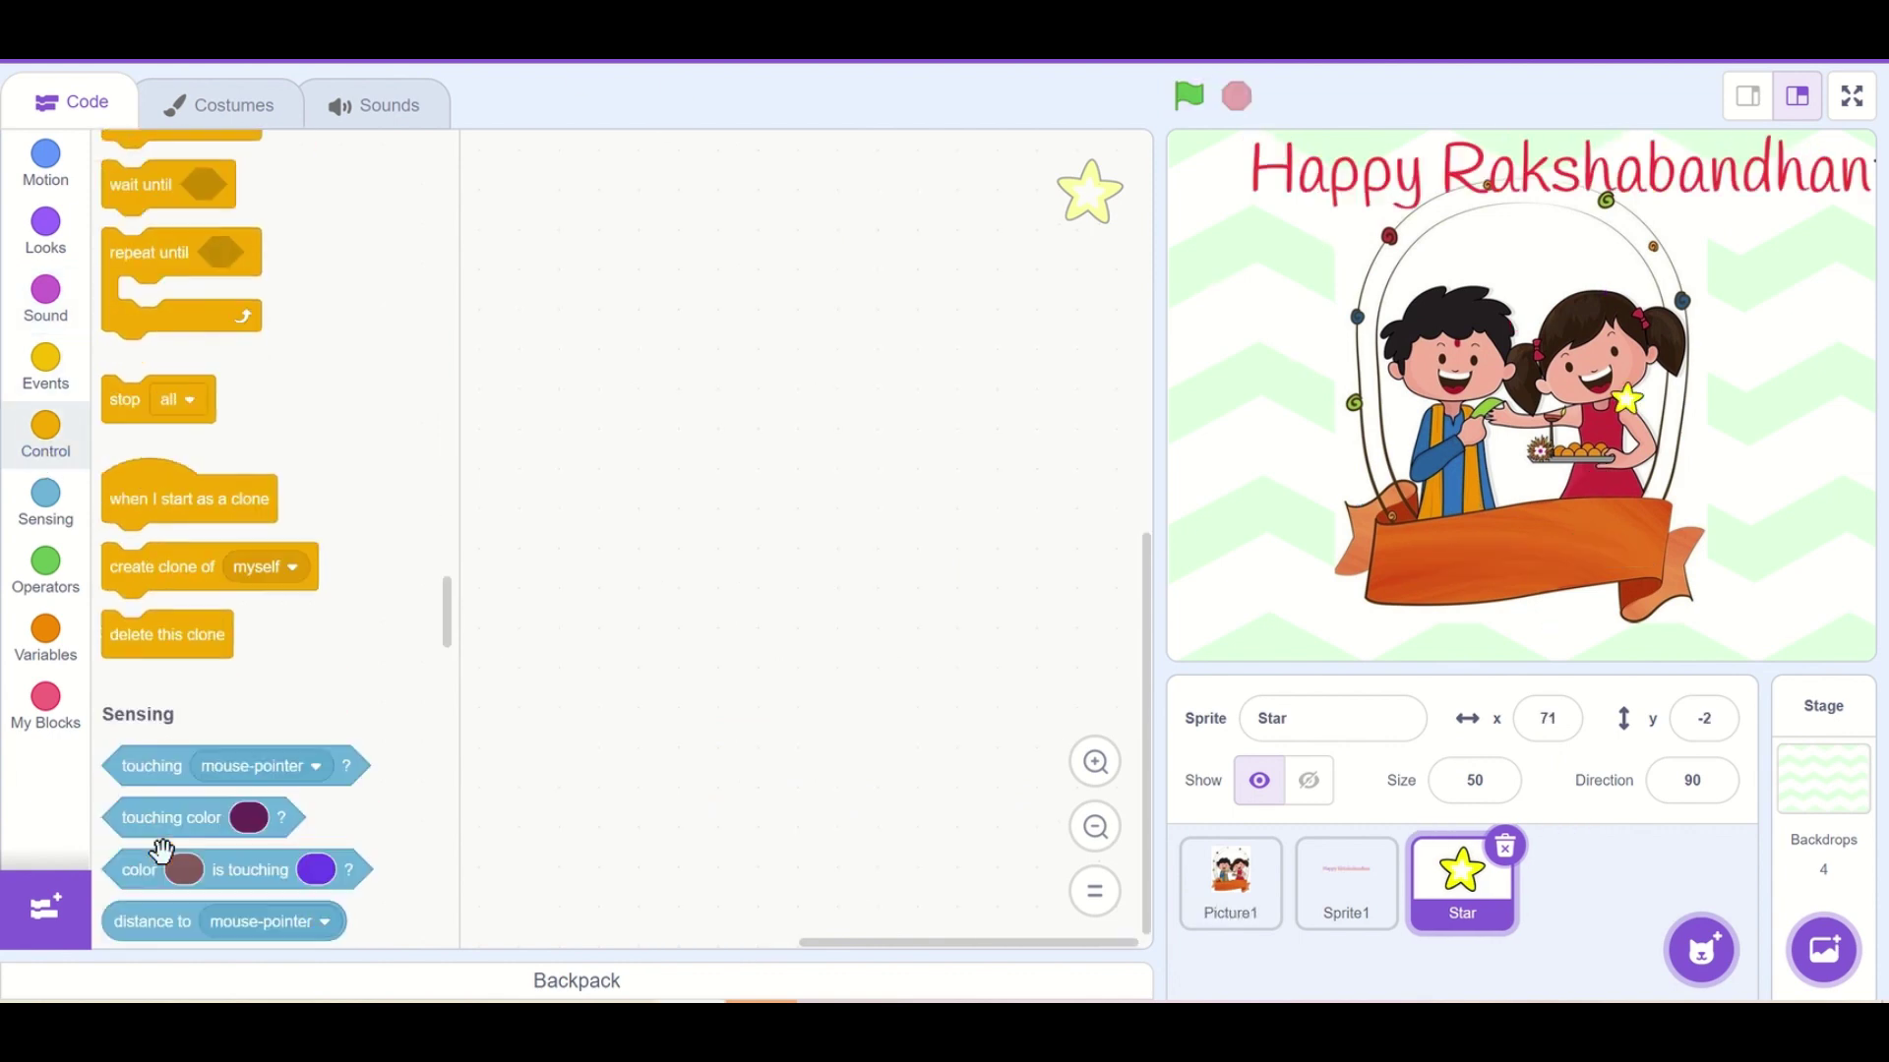
left_click_drag(144, 568, 775, 294)
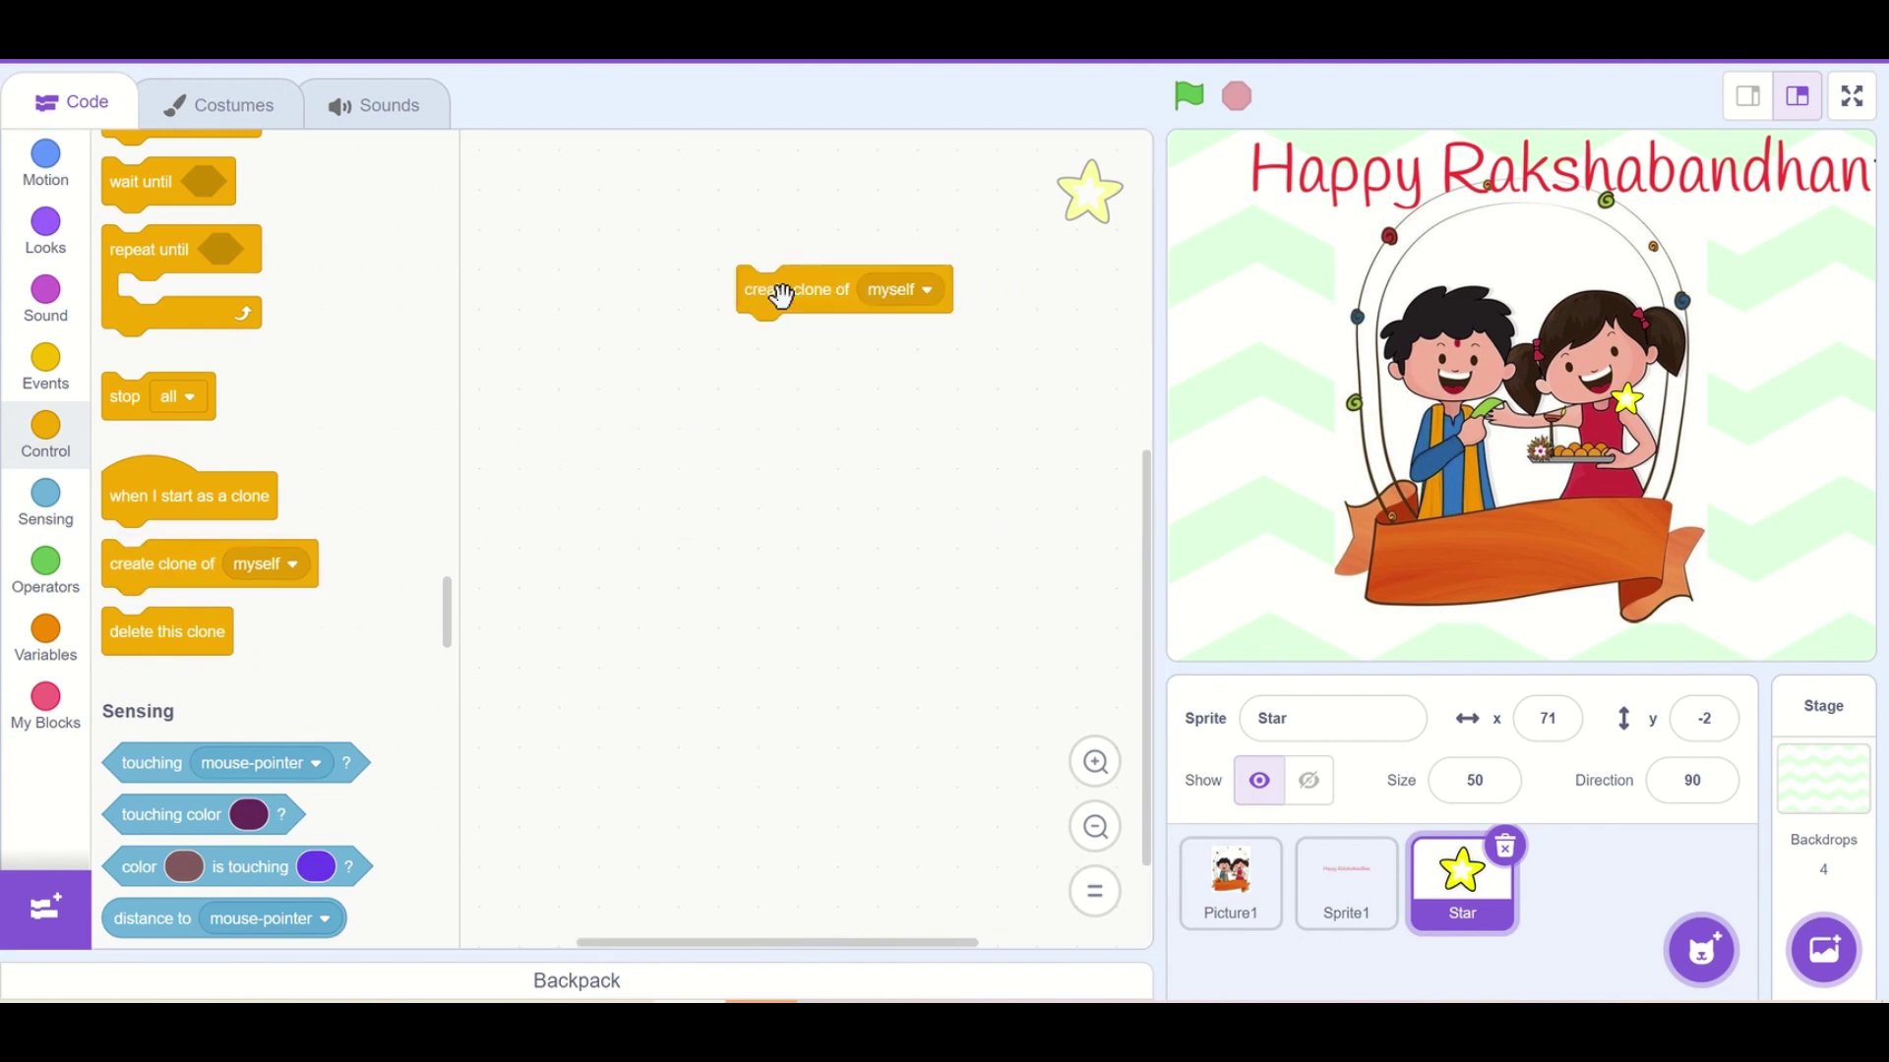
left_click(44, 229)
left_click(45, 428)
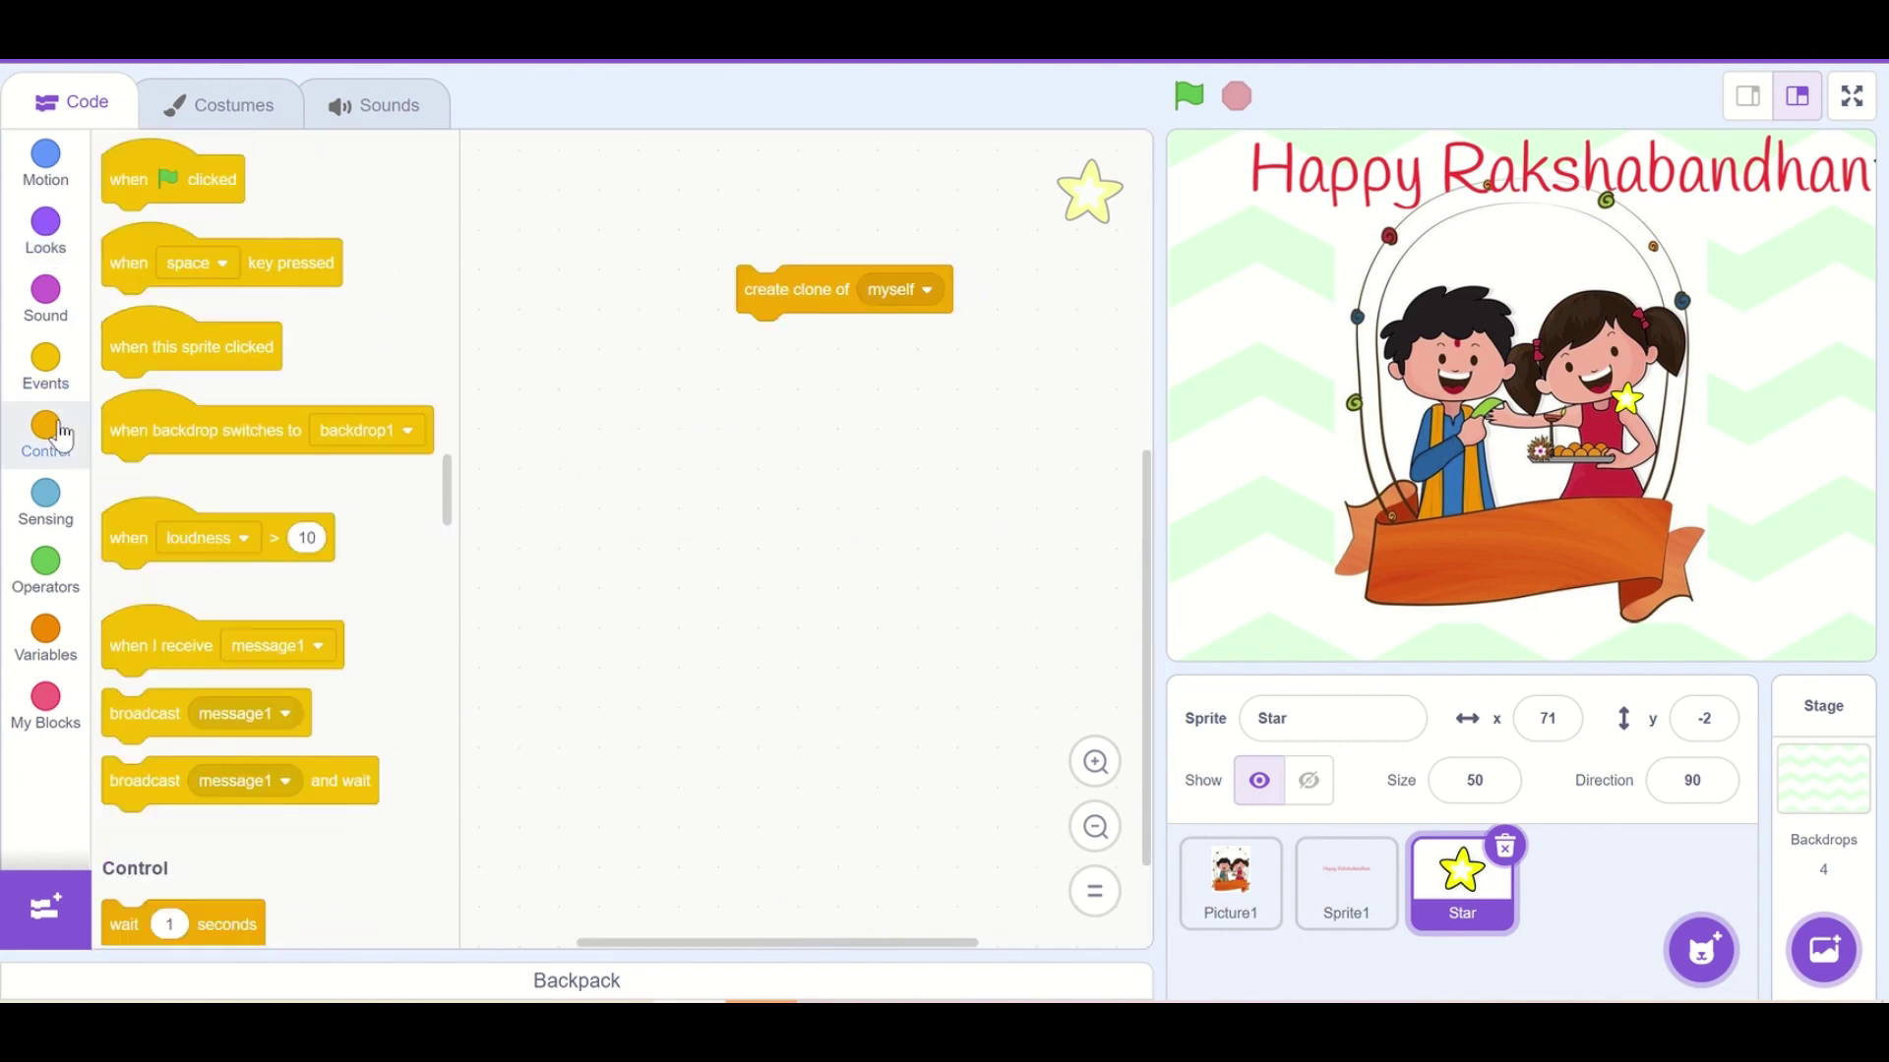
left_click_drag(135, 299, 764, 248)
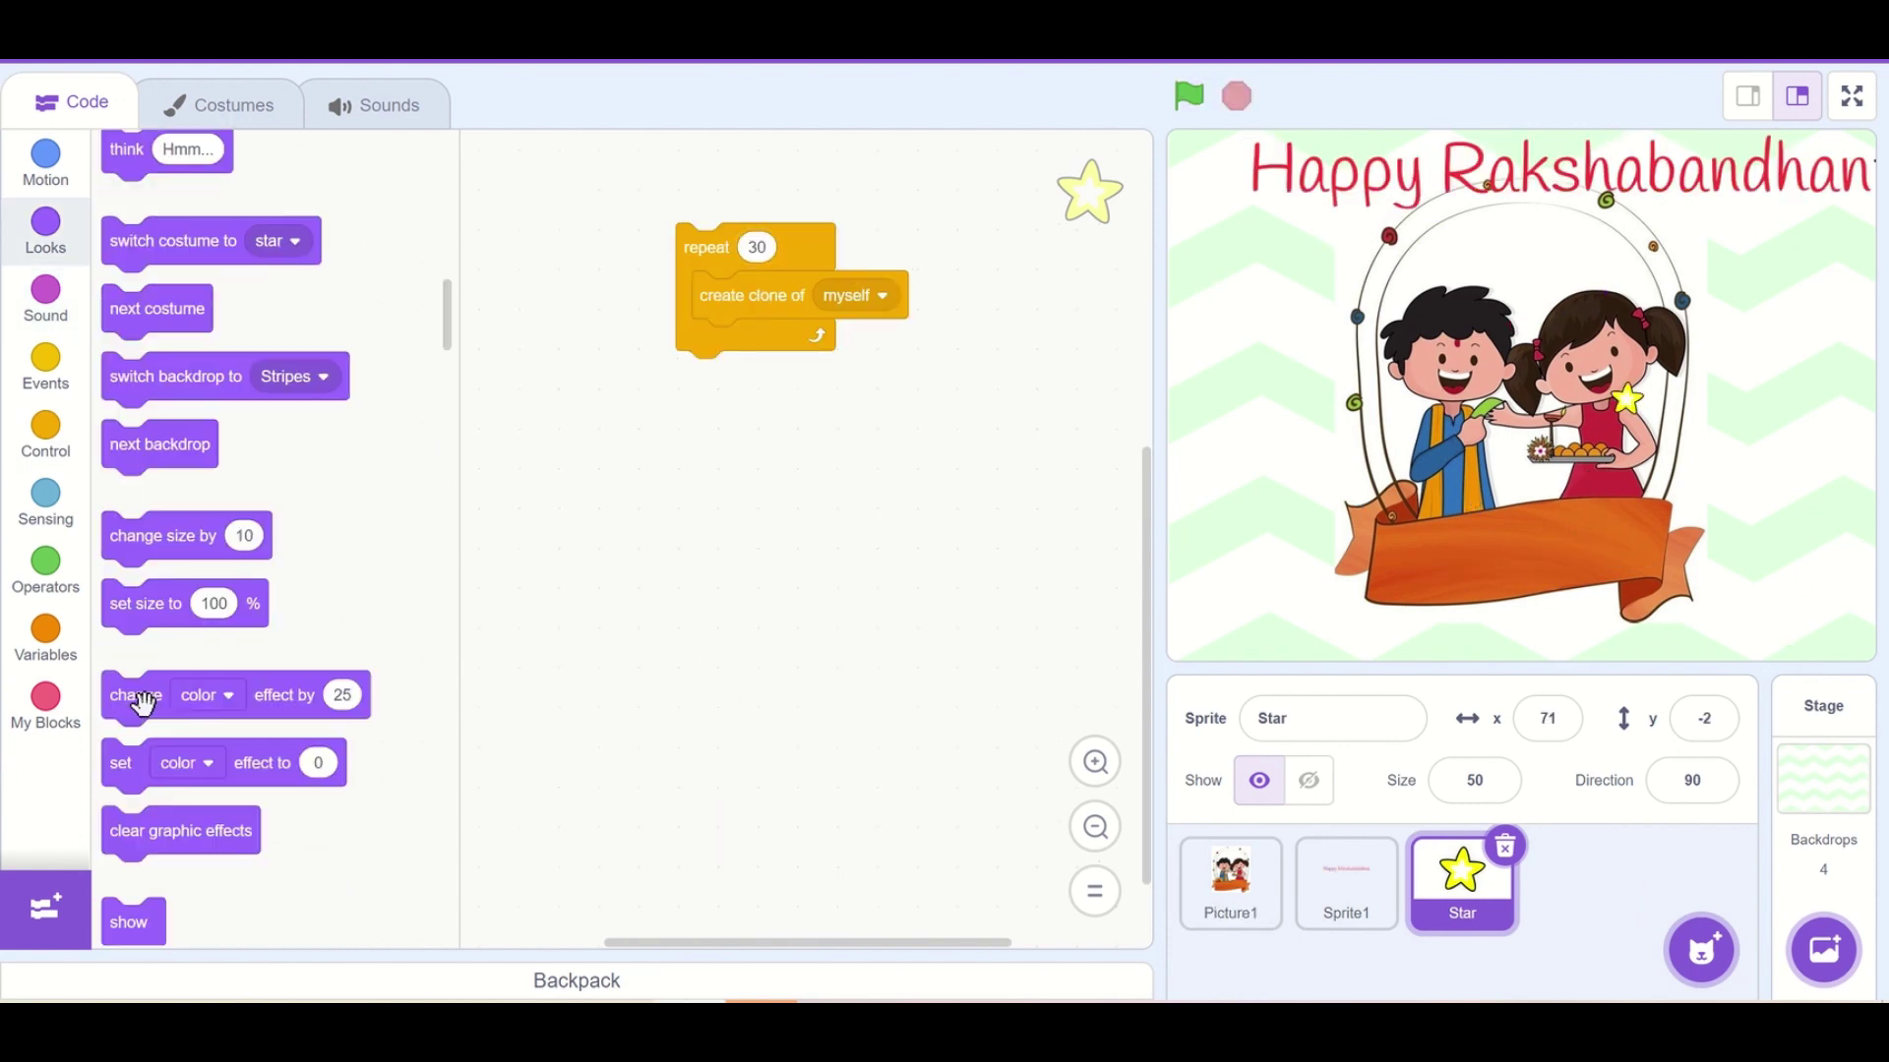
Add 'change color effect by 10' inside the loop and start it when the green flag is clicked
left_click_drag(141, 701, 903, 357)
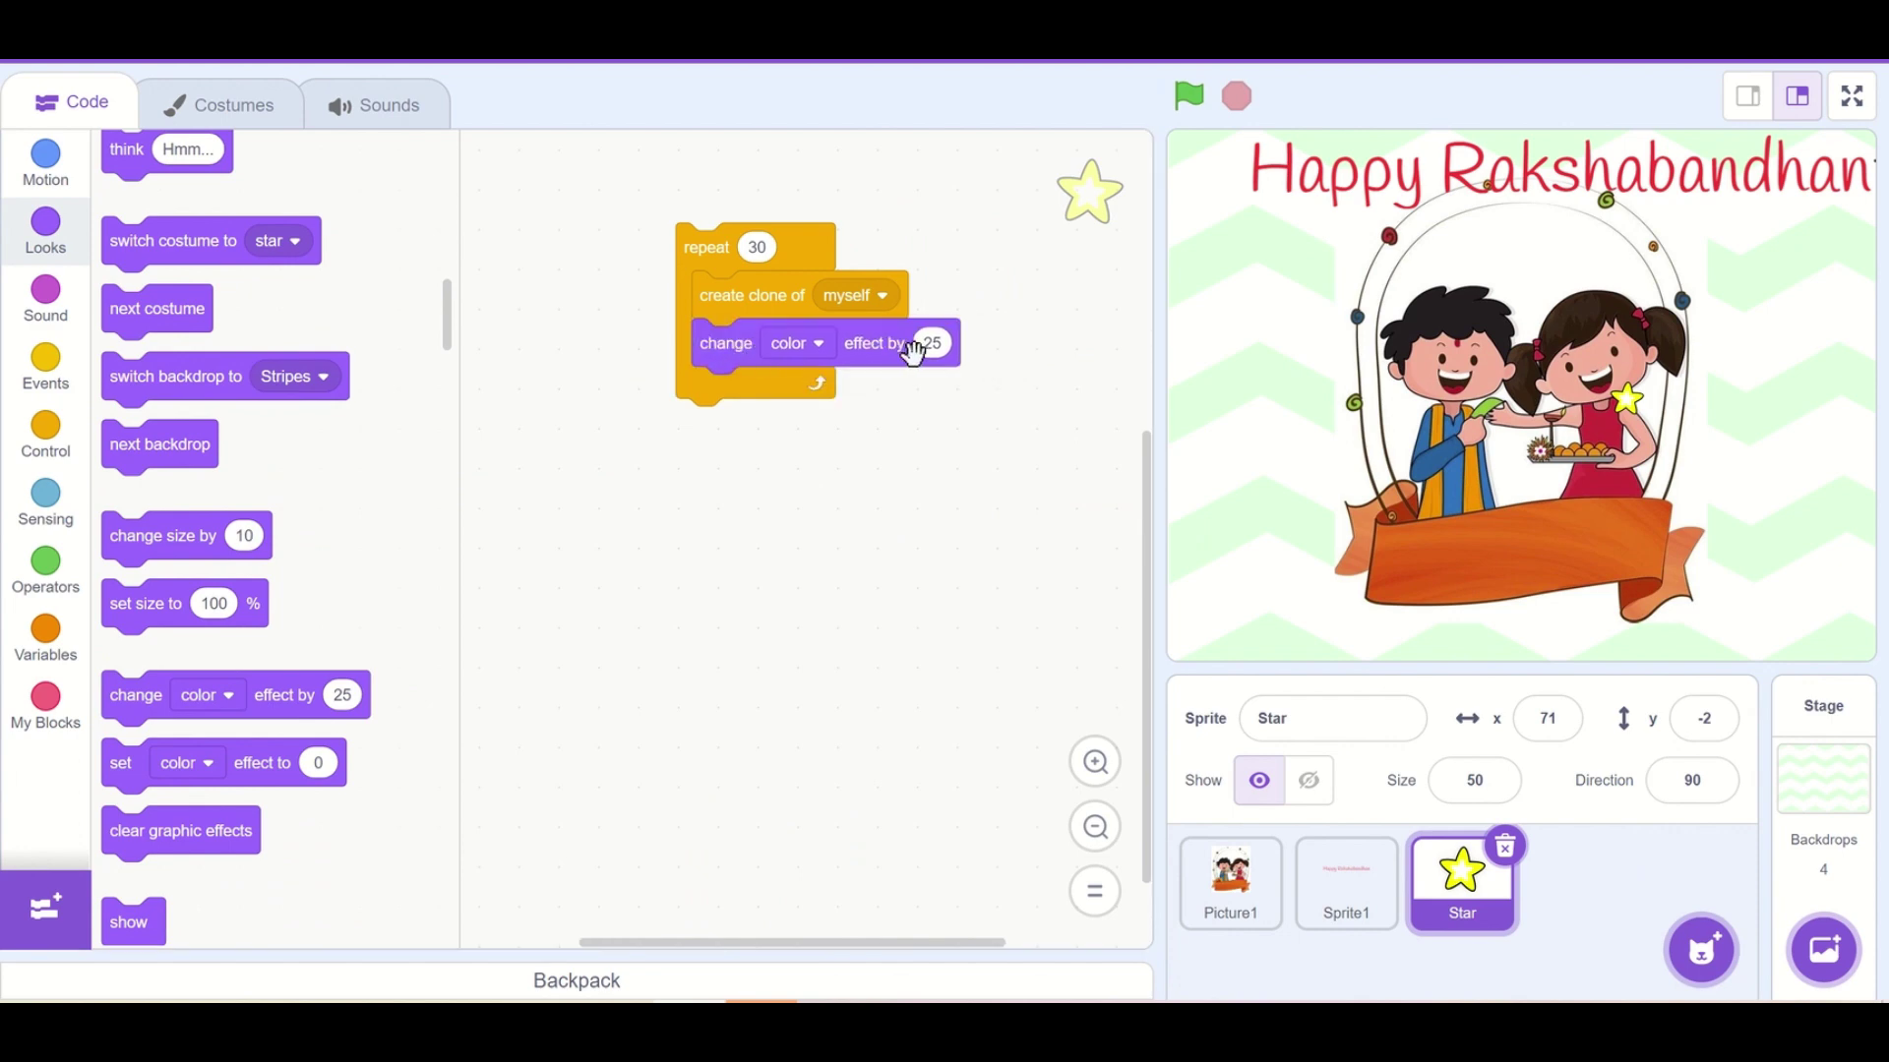
left_click(932, 343)
type("10")
left_click(47, 368)
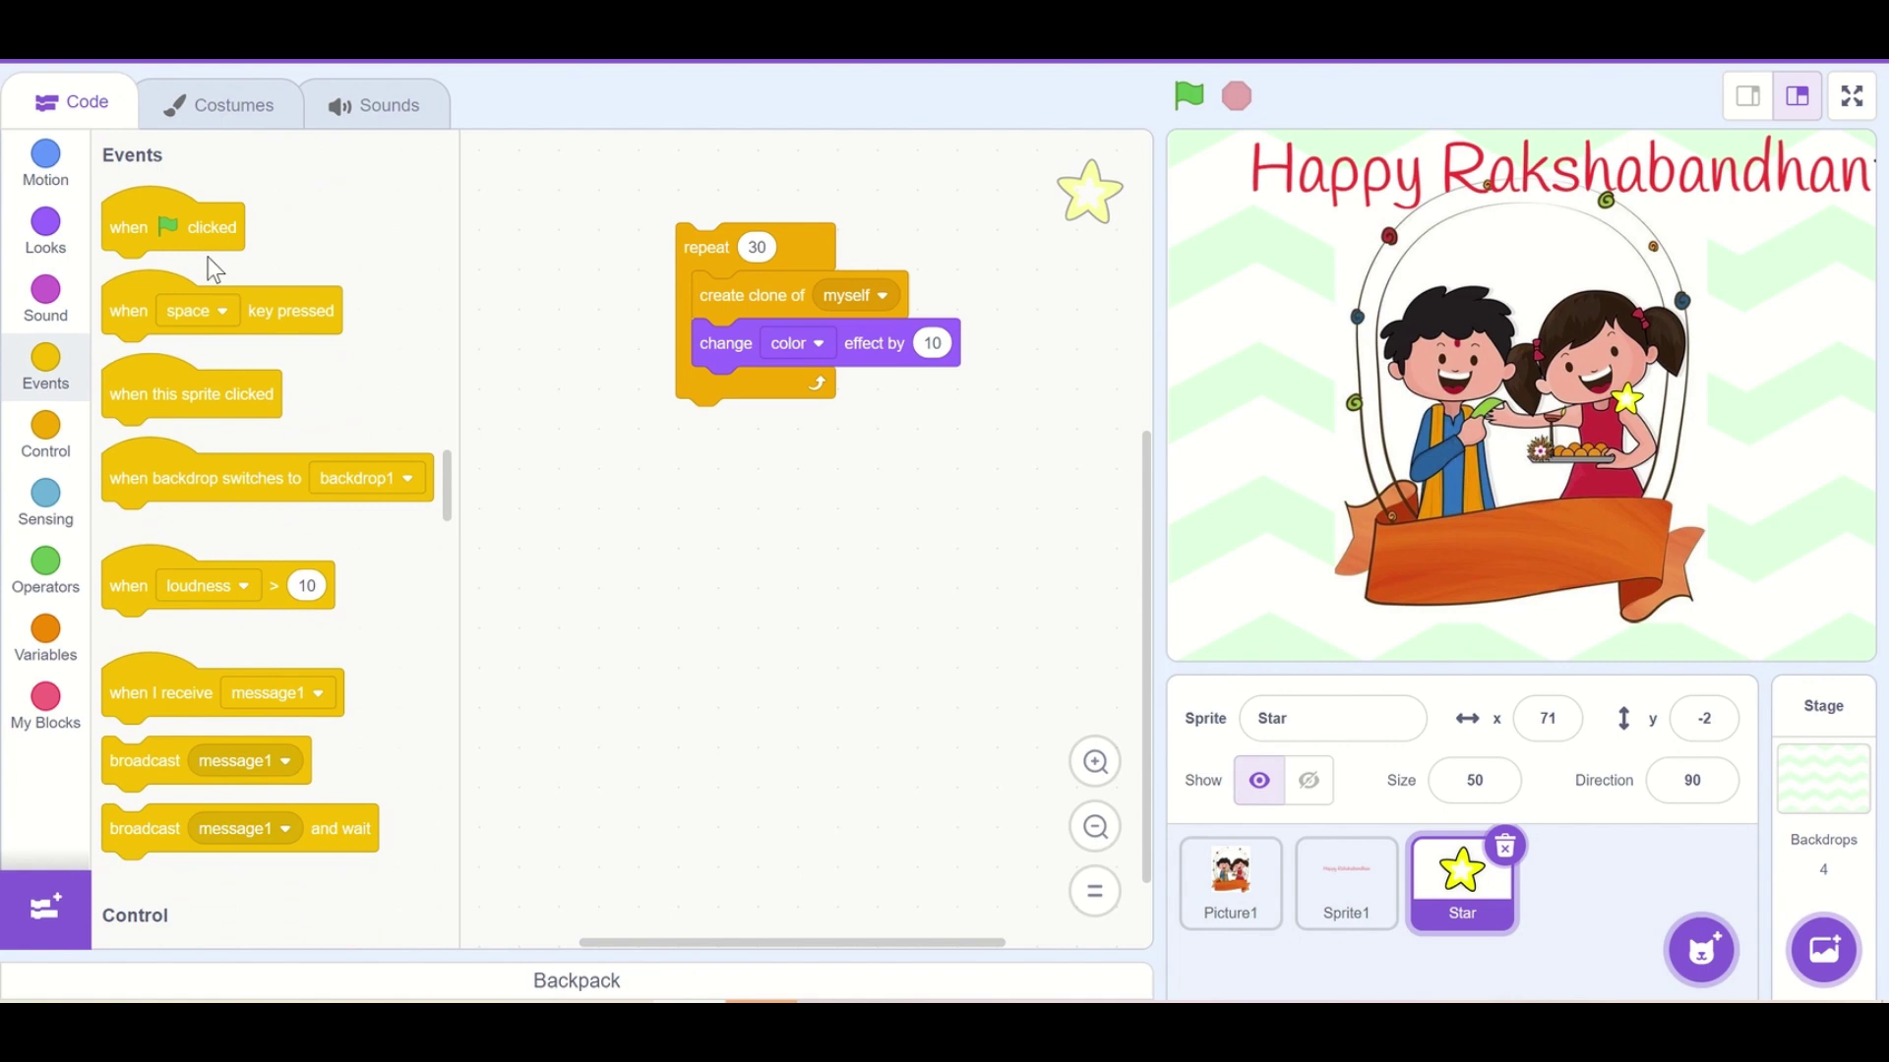
left_click_drag(151, 221, 561, 155)
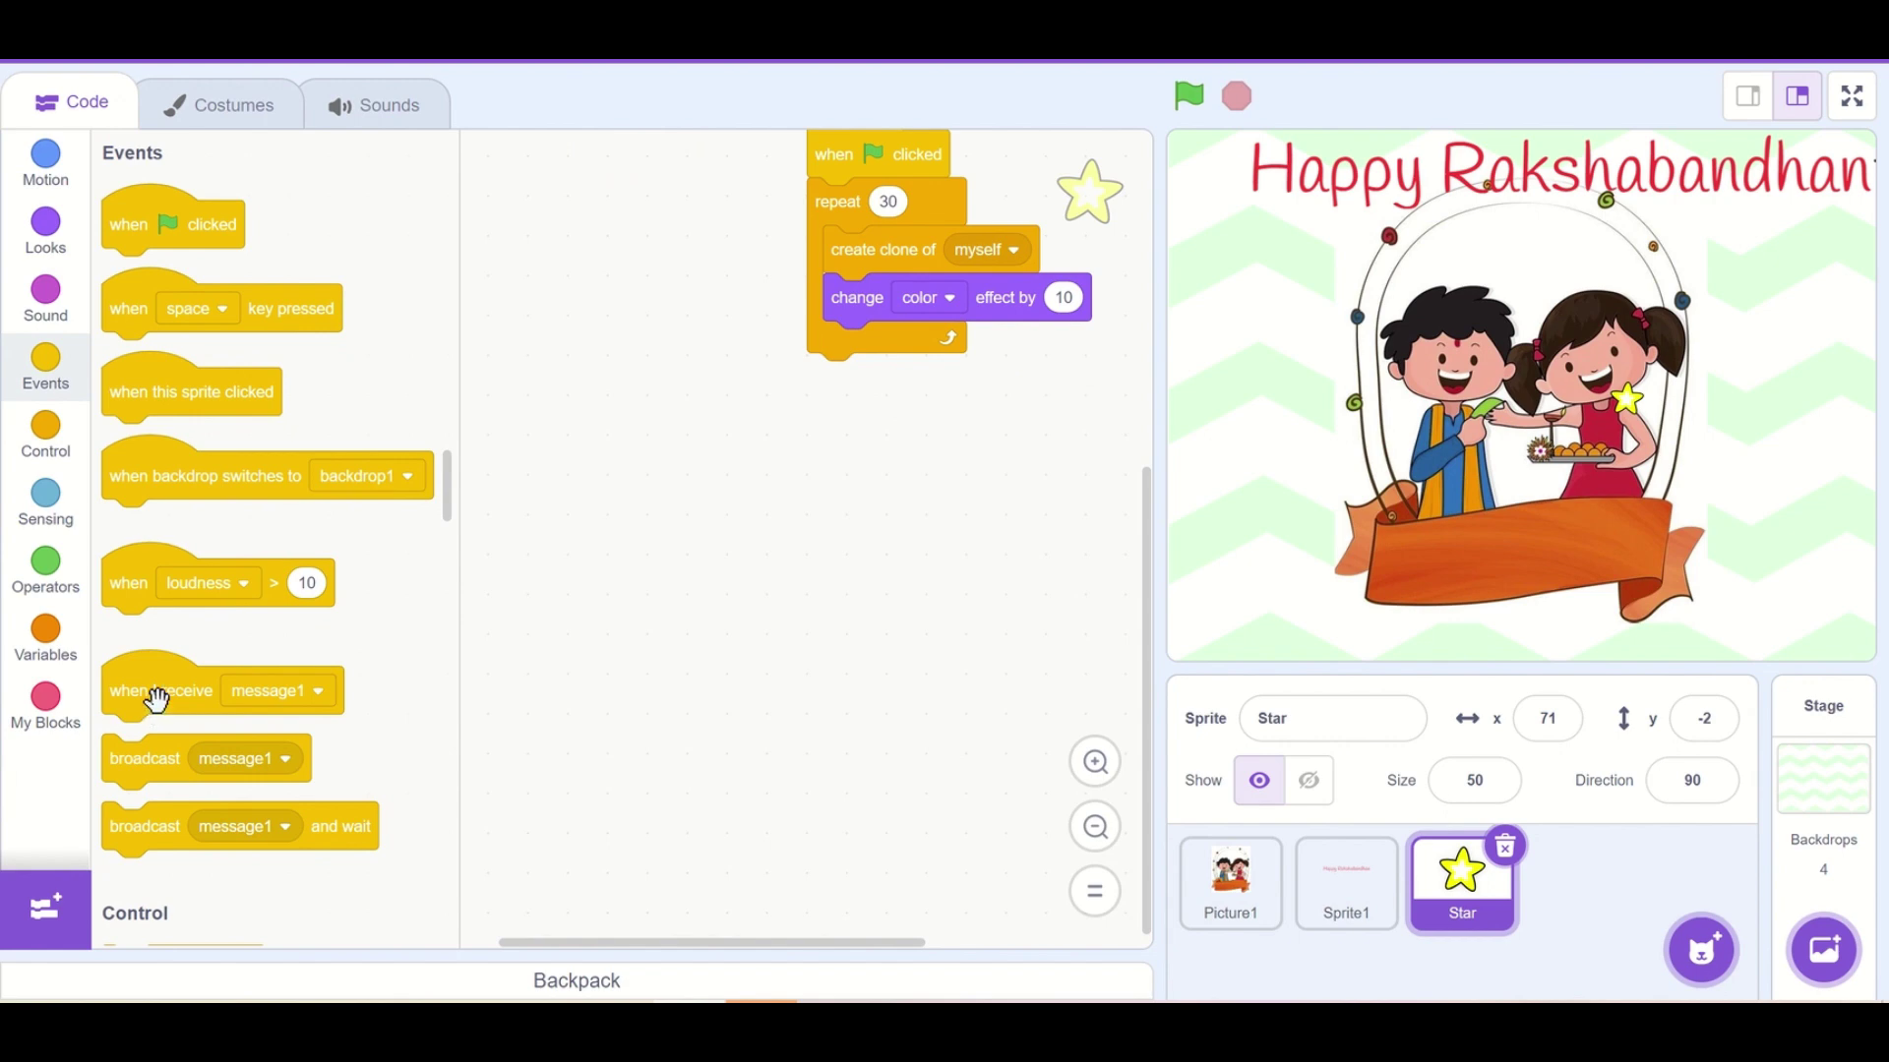
scroll(157, 699, "down", 5)
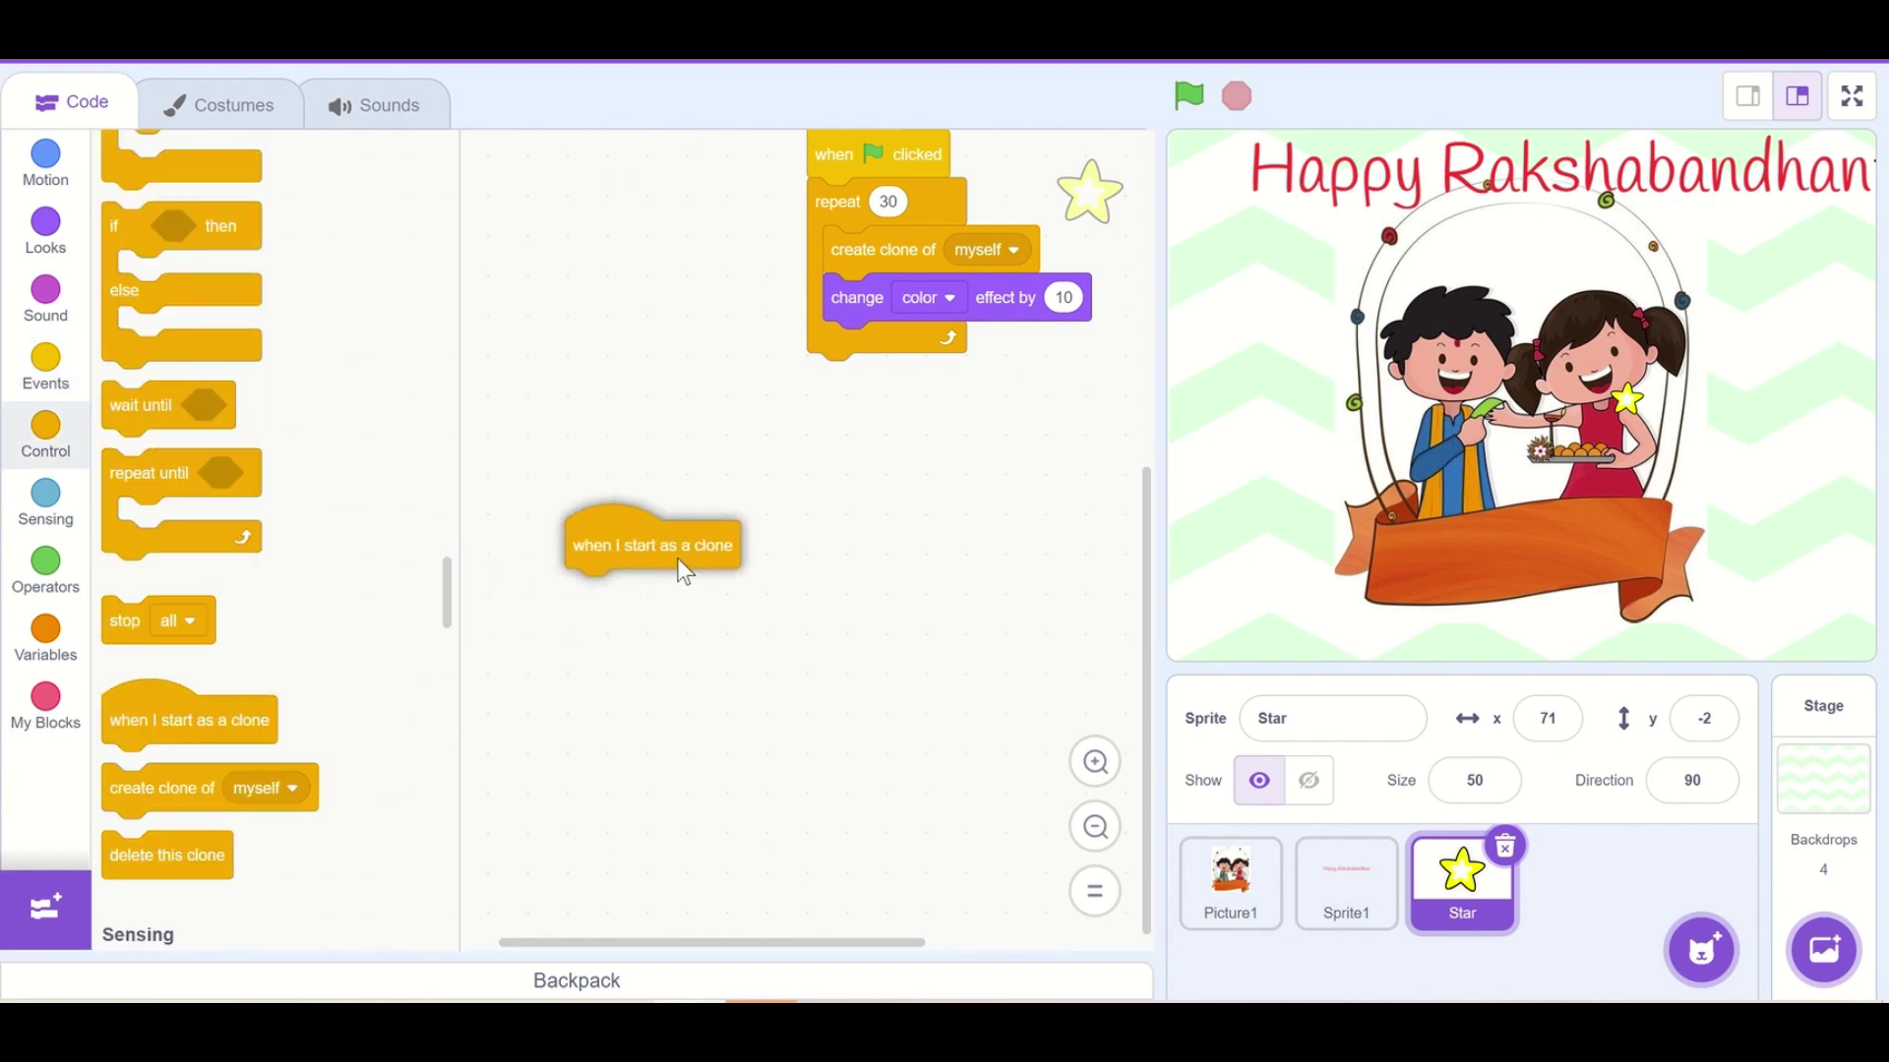
Start a 'when I start as a clone' script that sends each clone to a random position
left_click_drag(179, 743, 694, 545)
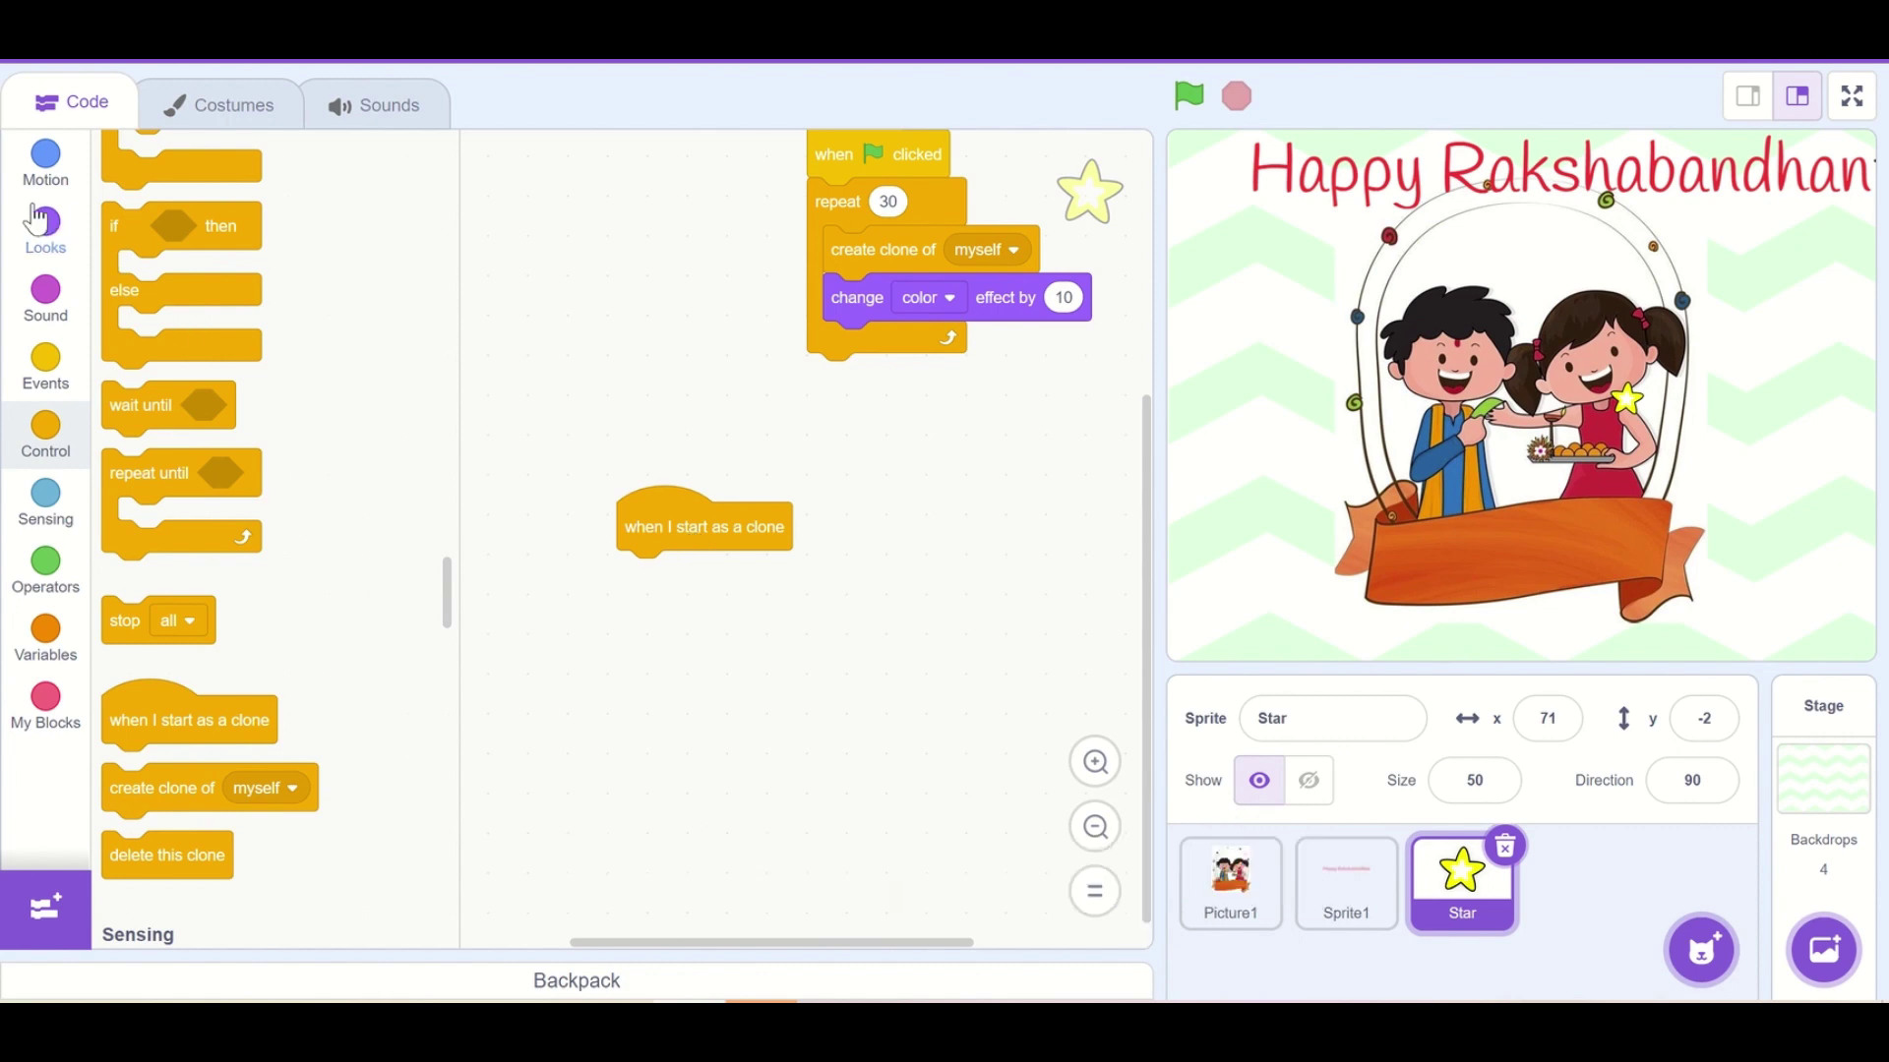
left_click(44, 162)
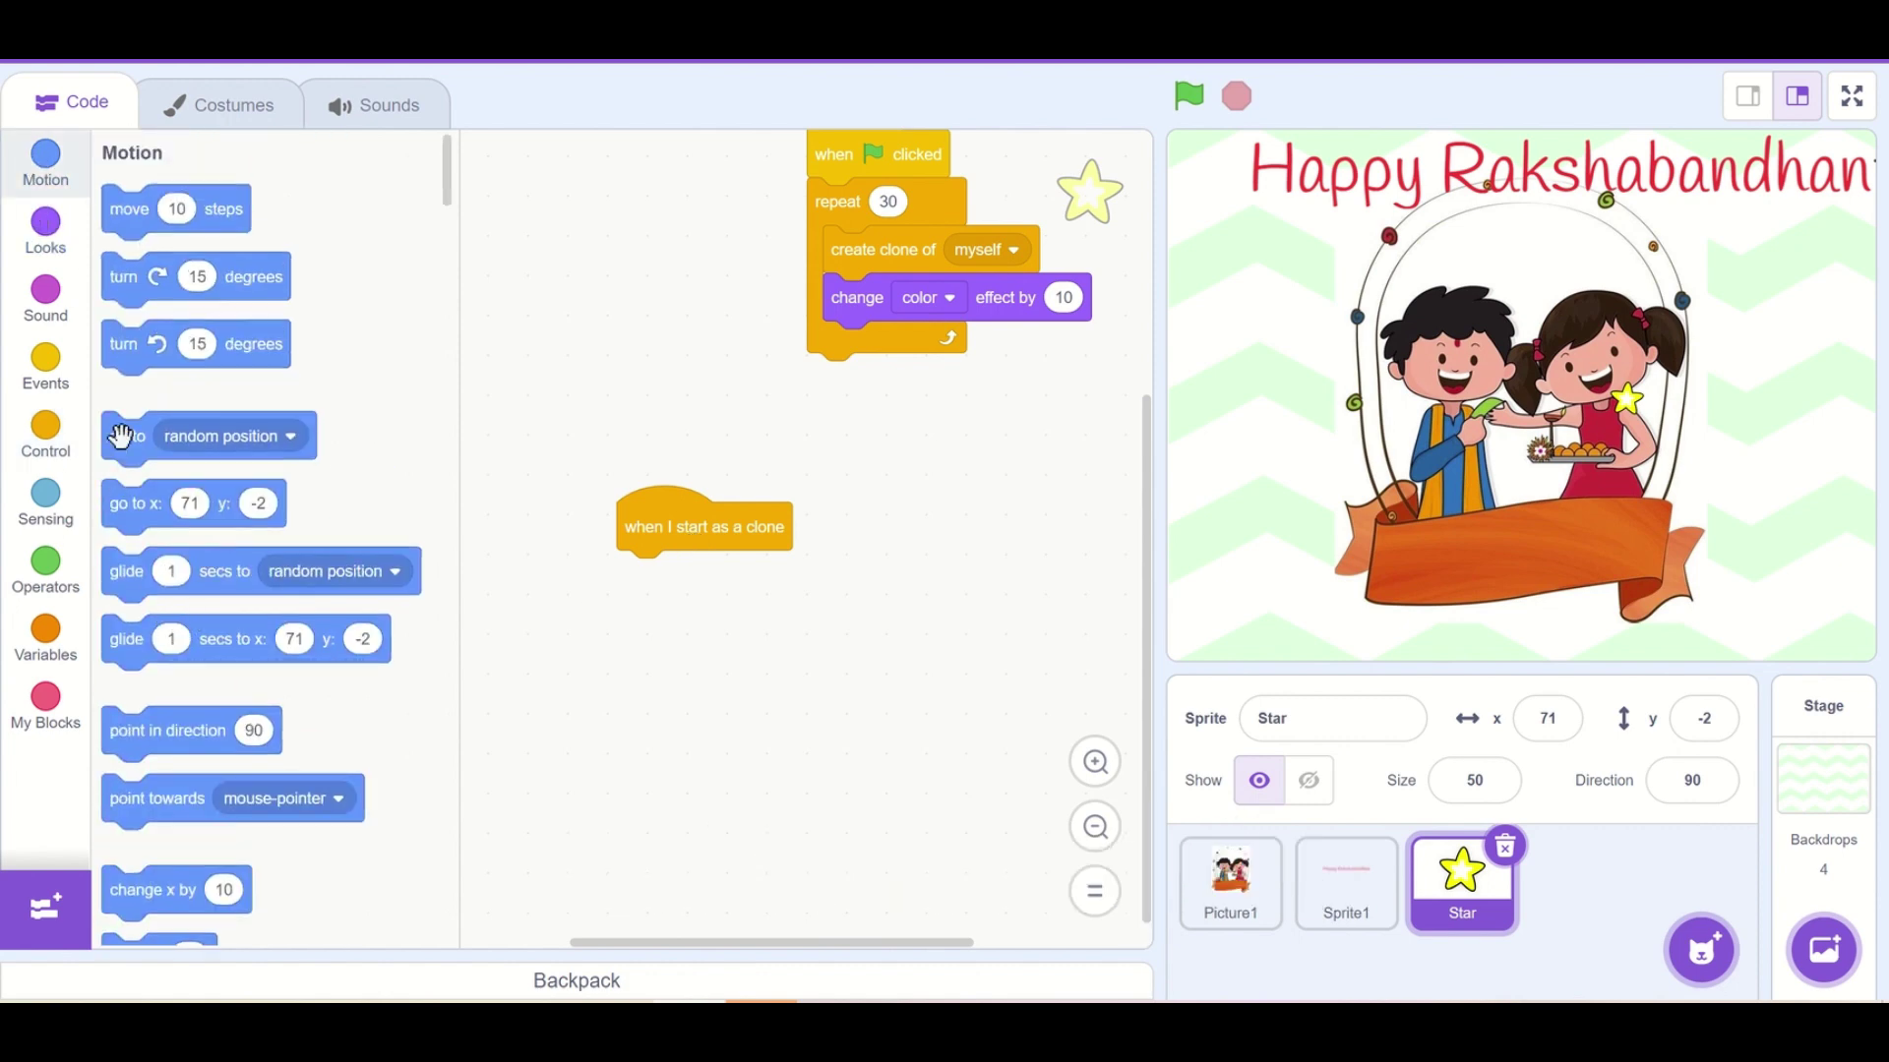
left_click_drag(121, 438, 617, 590)
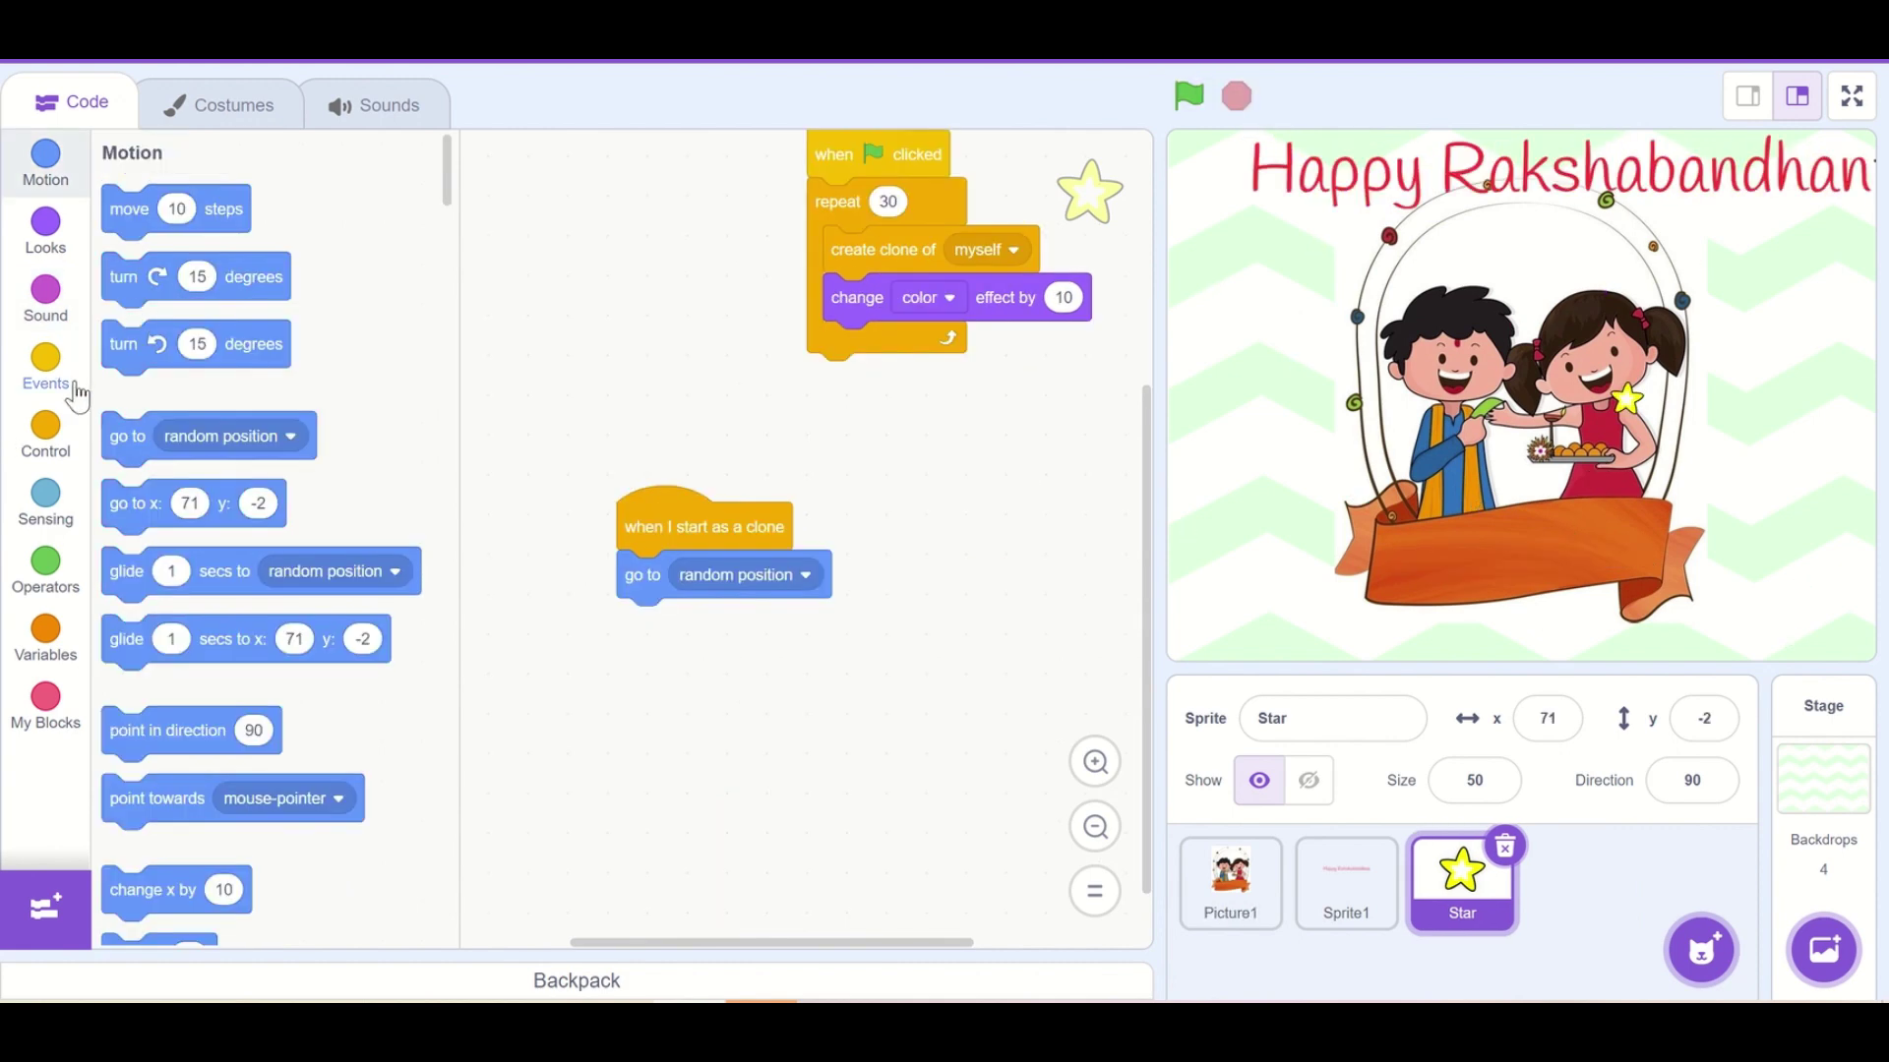
Make each clone forever change size by a random amount between -3 and 2
left_click(44, 229)
scroll(327, 664, "down", 2)
scroll(327, 665, "down", 3)
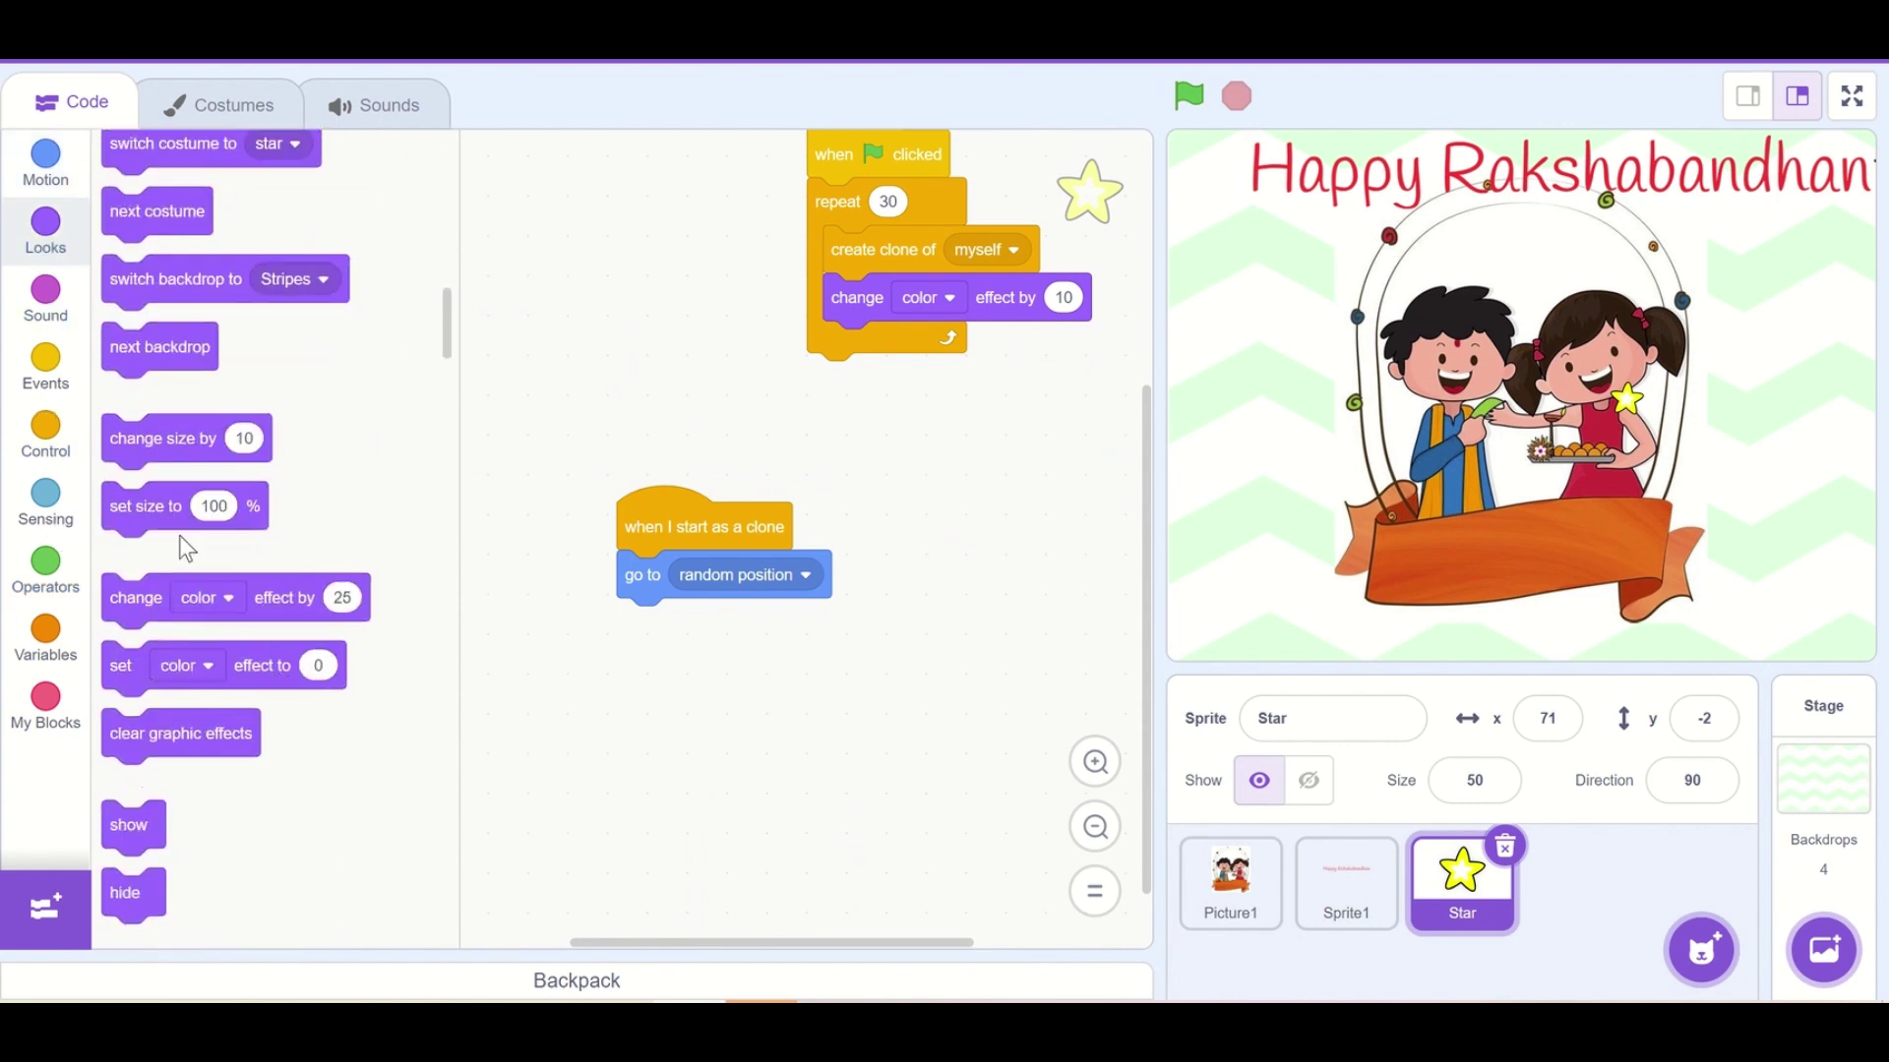
scroll(181, 544, "up", 4)
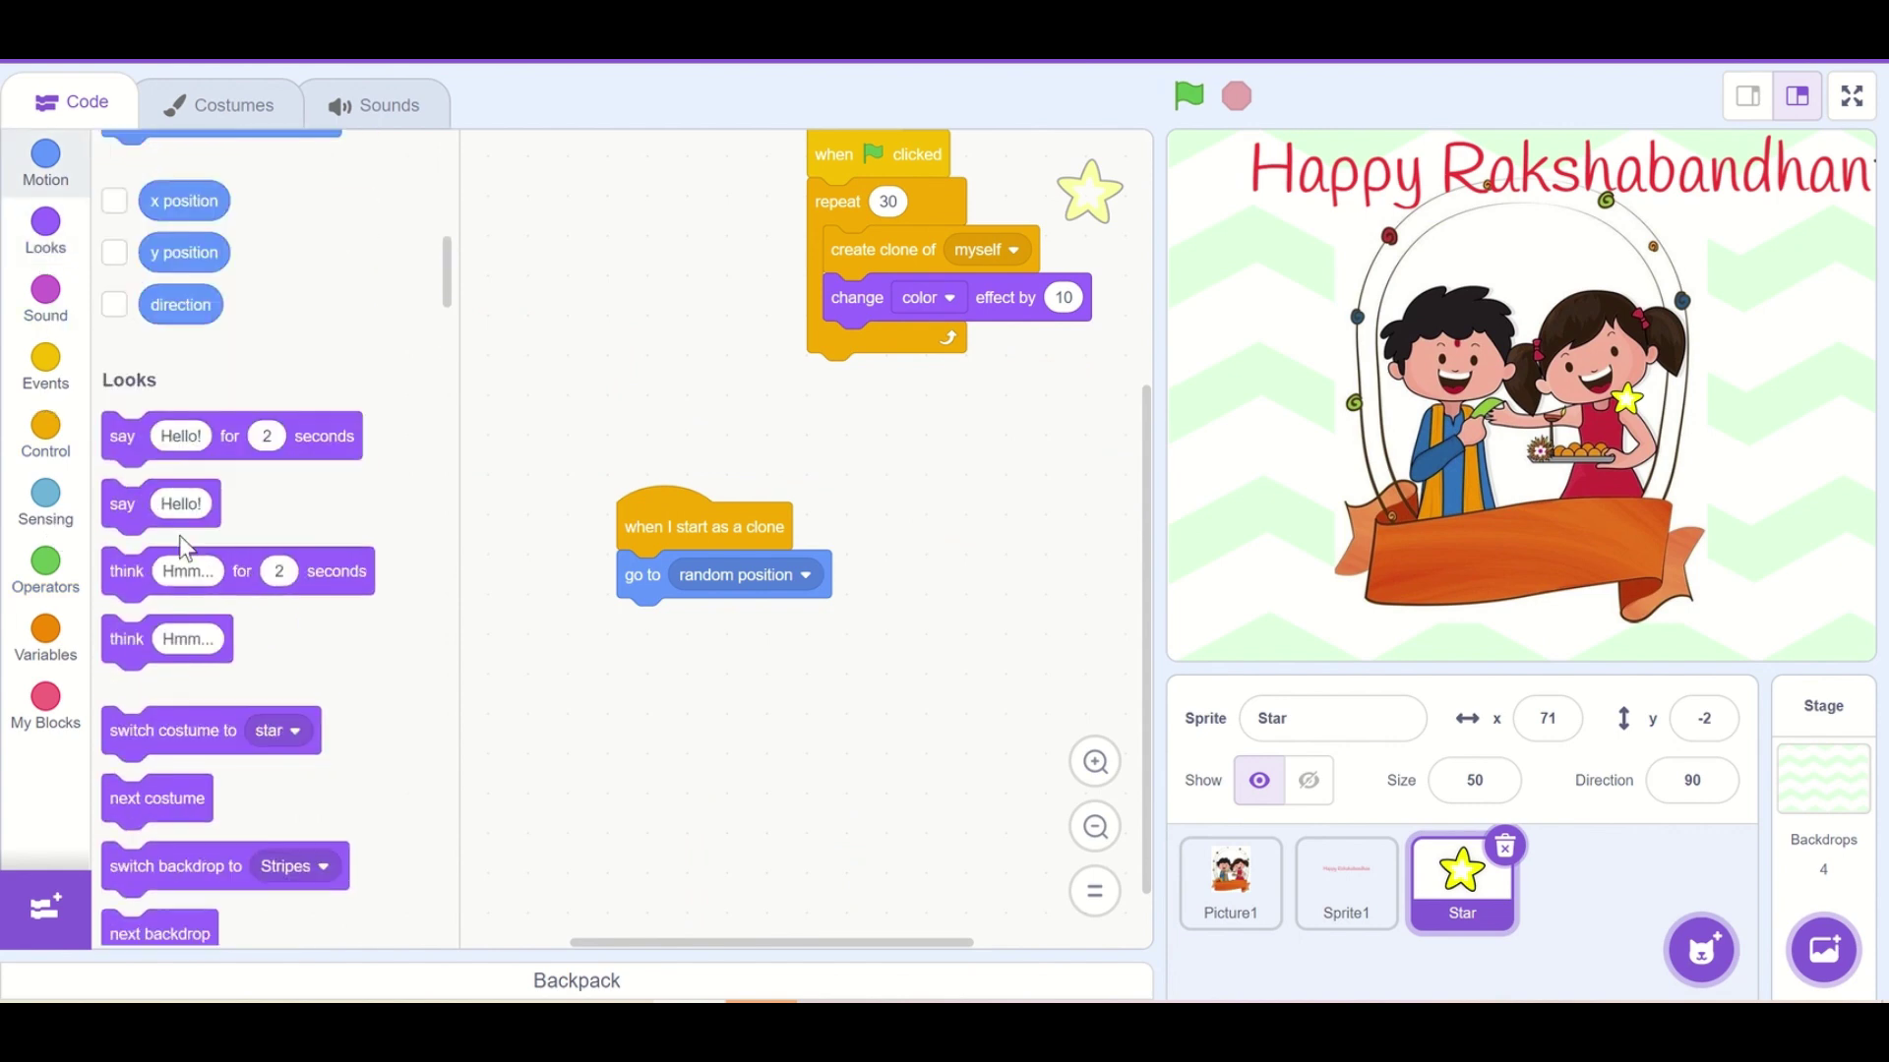
left_click(67, 240)
scroll(182, 510, "down", 3)
scroll(163, 428, "down", 1)
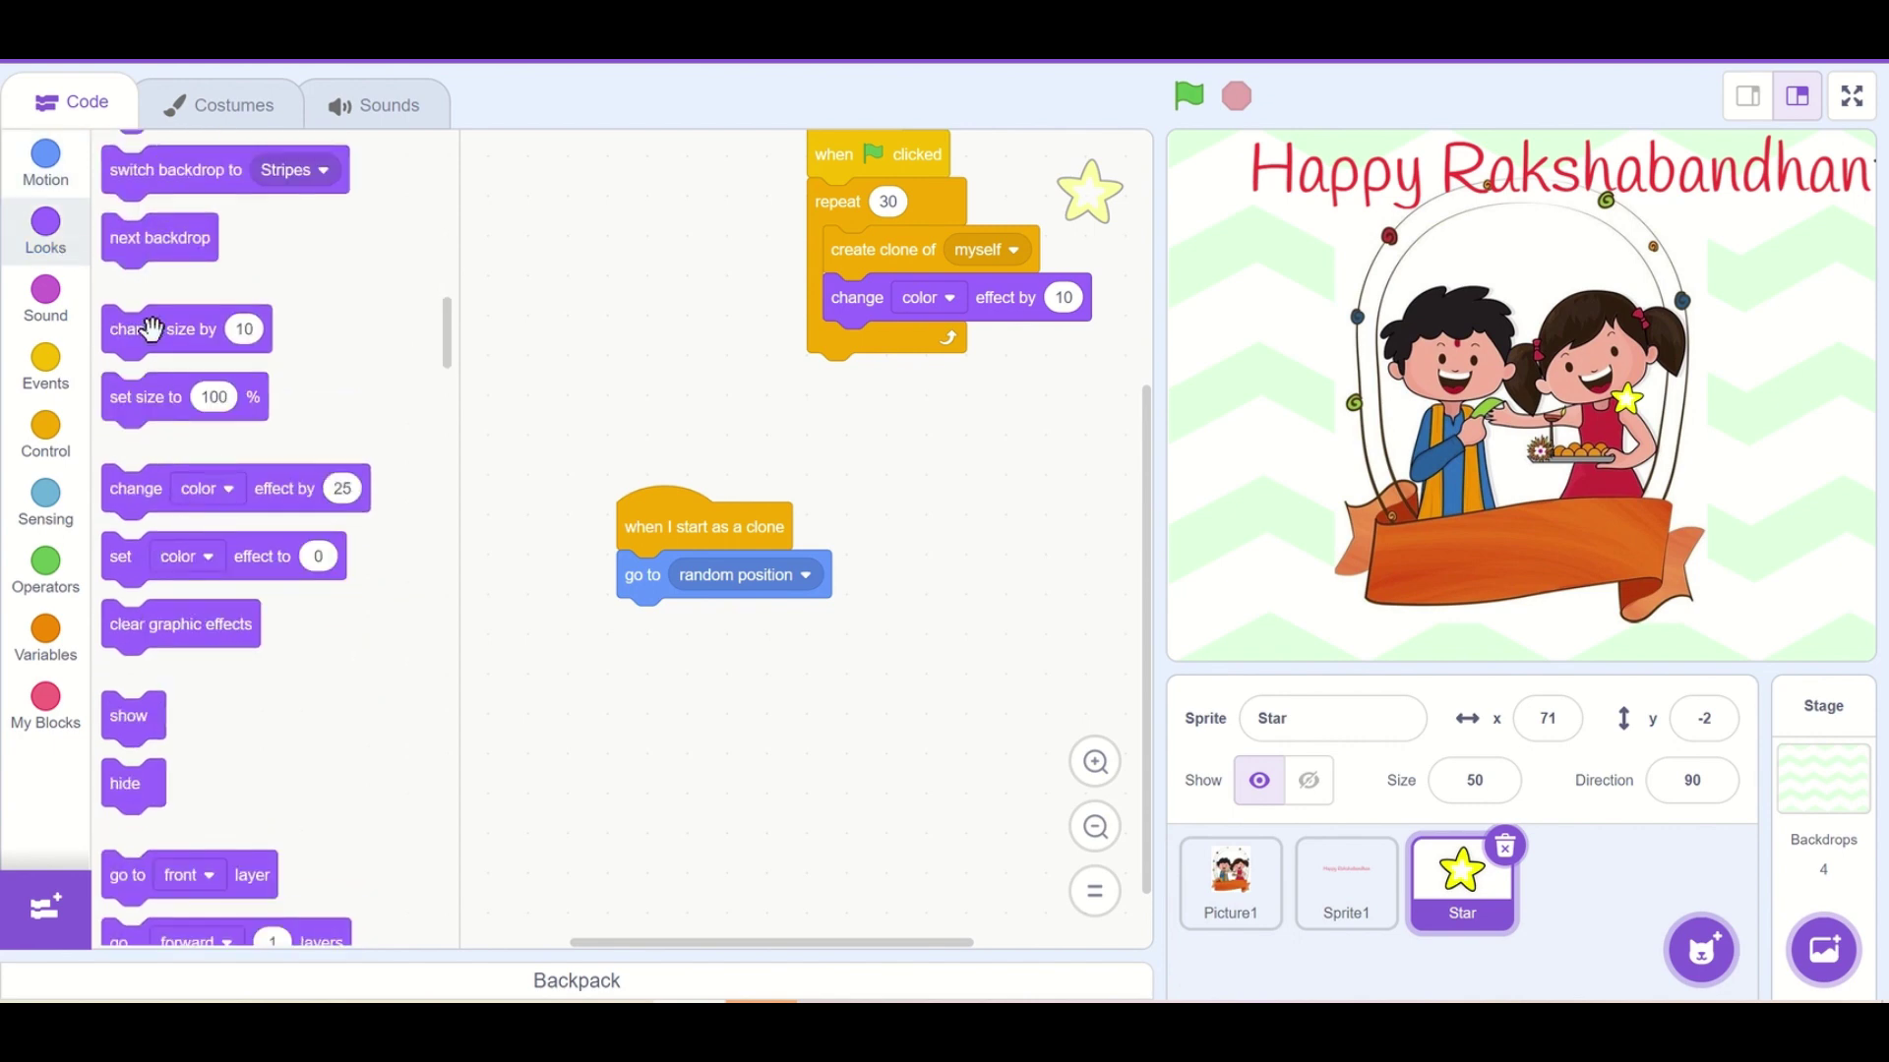
left_click_drag(152, 327, 664, 627)
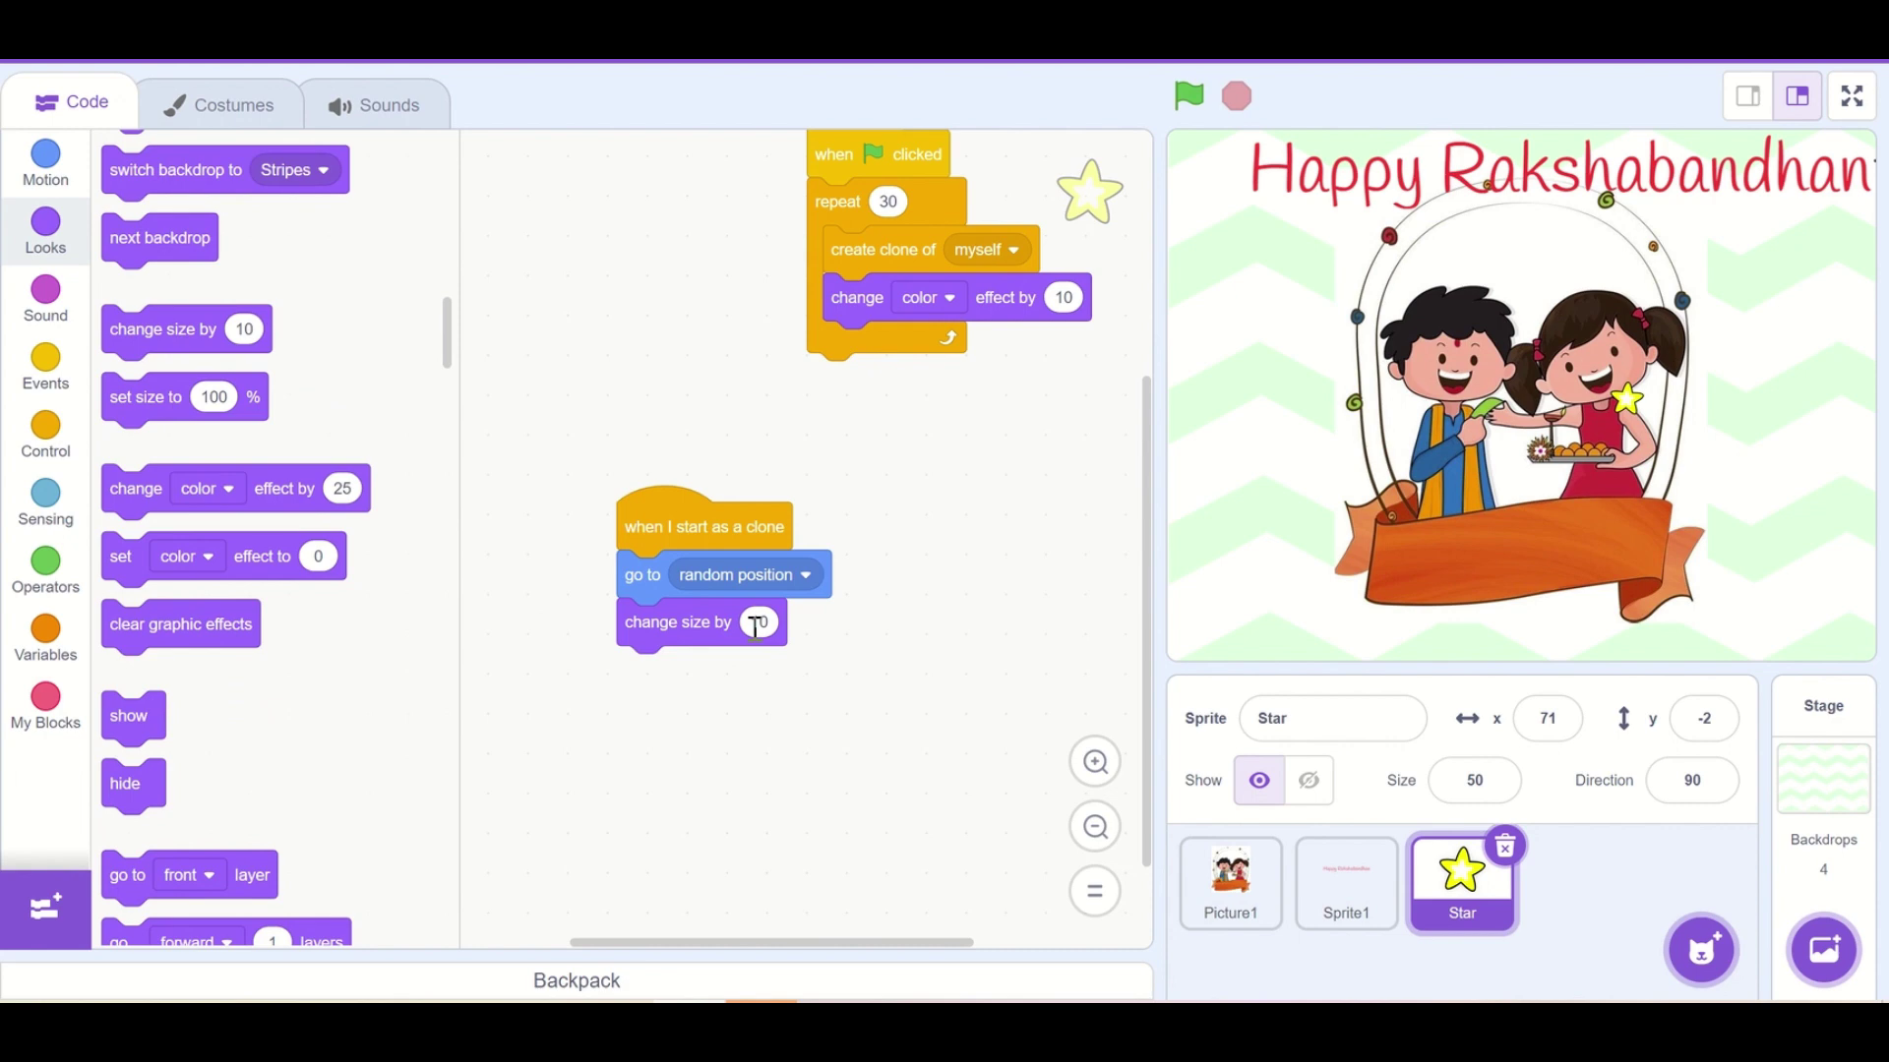
left_click(53, 563)
left_click_drag(144, 440, 805, 626)
type("2")
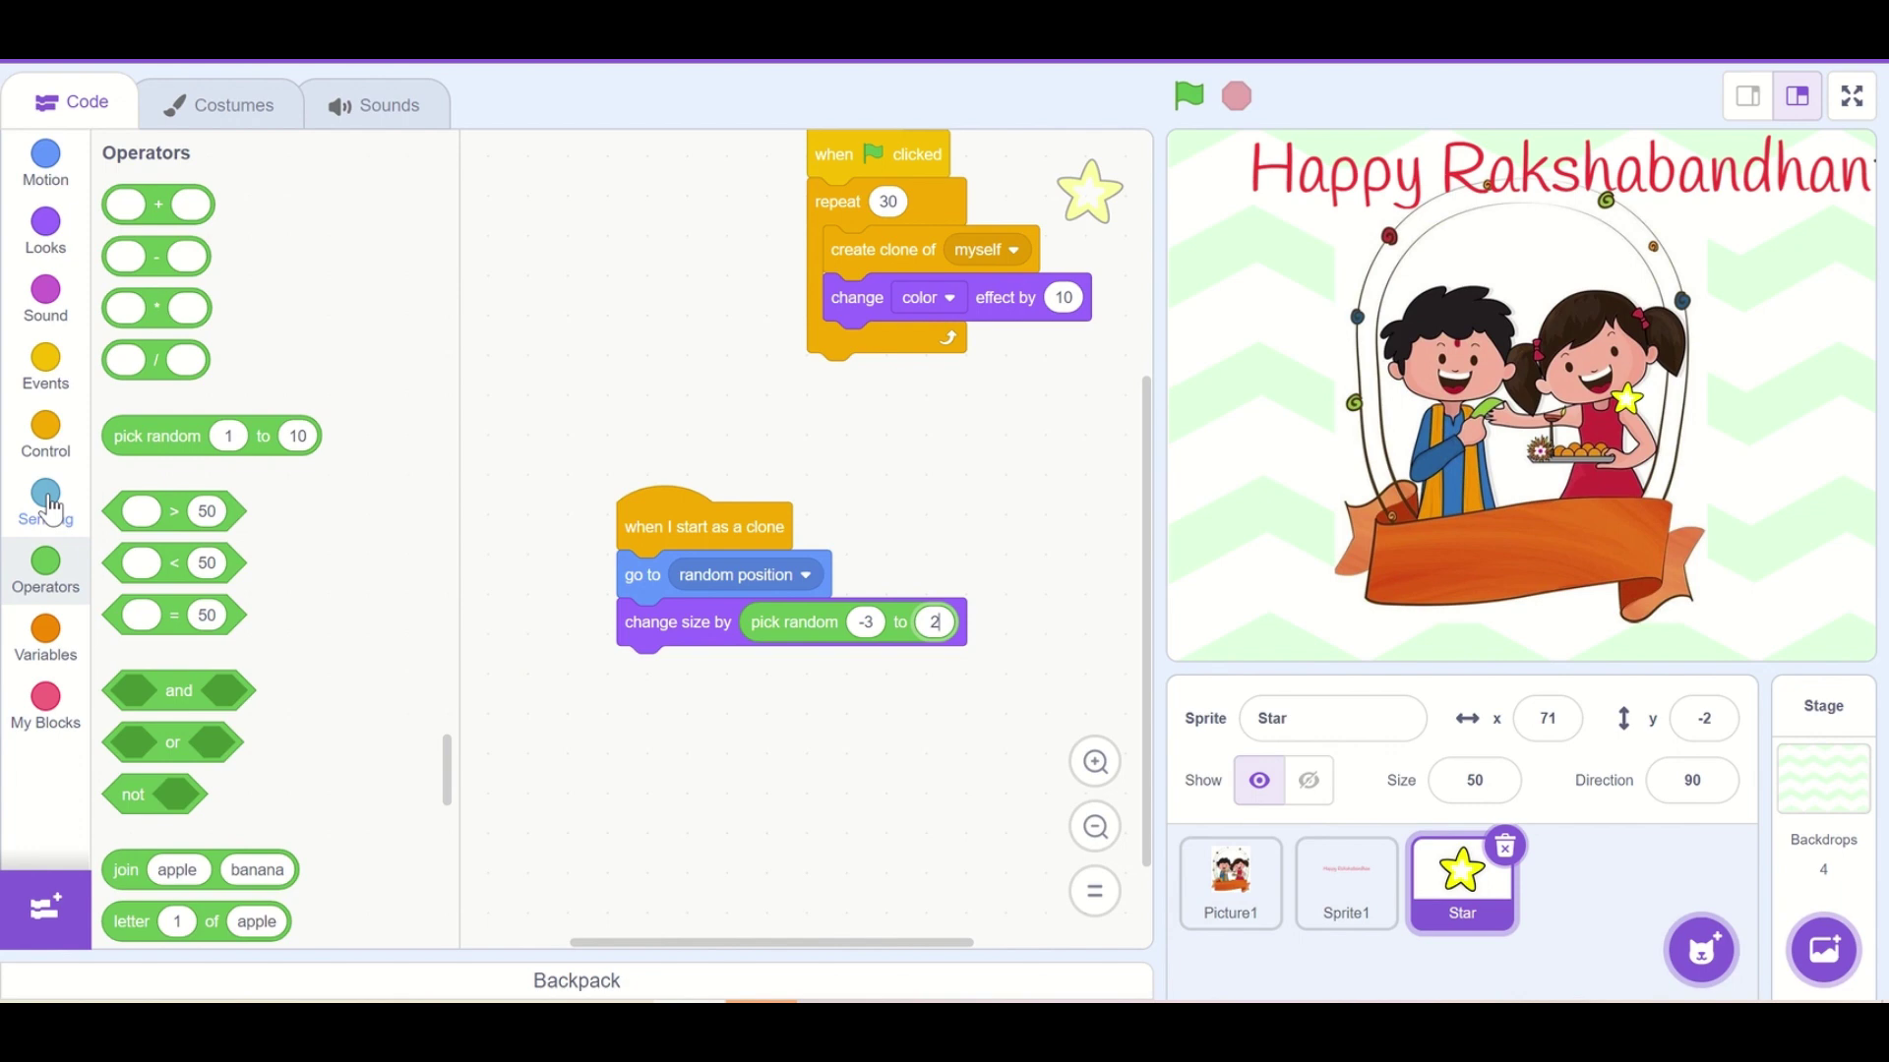
left_click(46, 363)
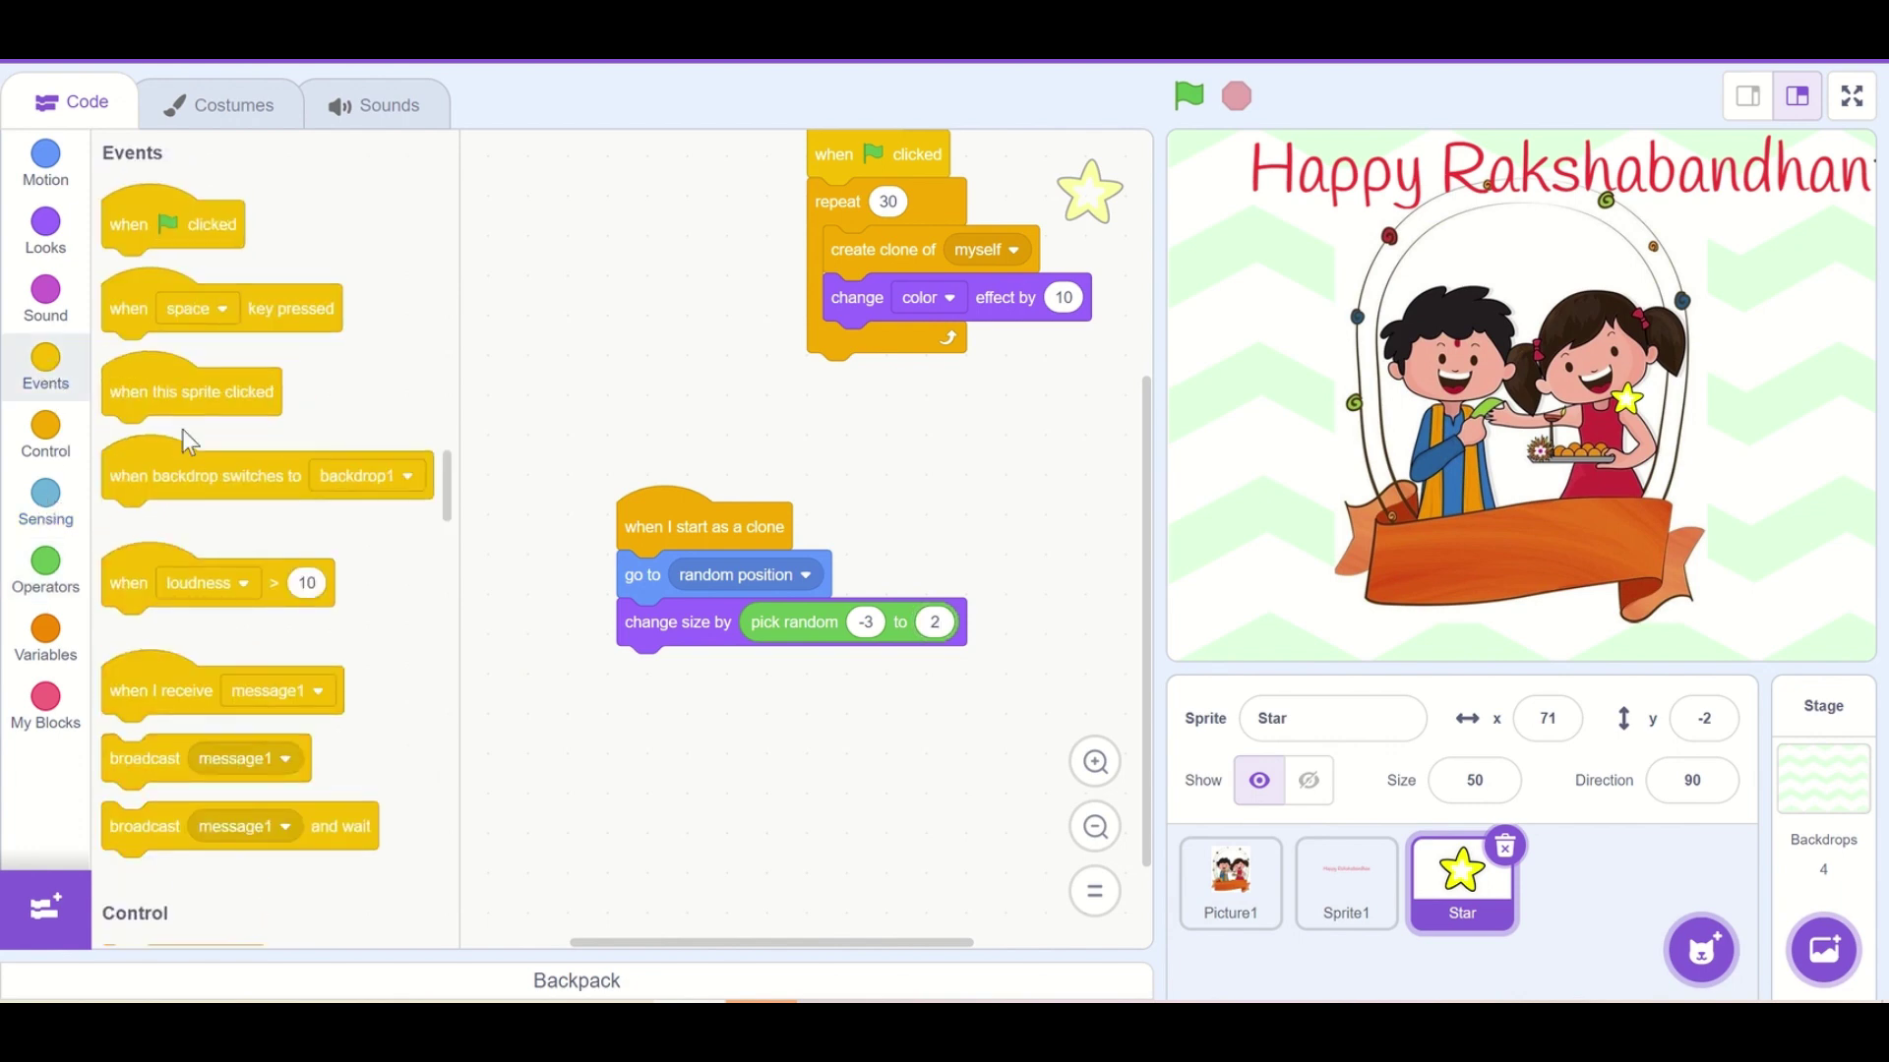
scroll(206, 677, "down", 5)
left_click_drag(133, 185, 664, 659)
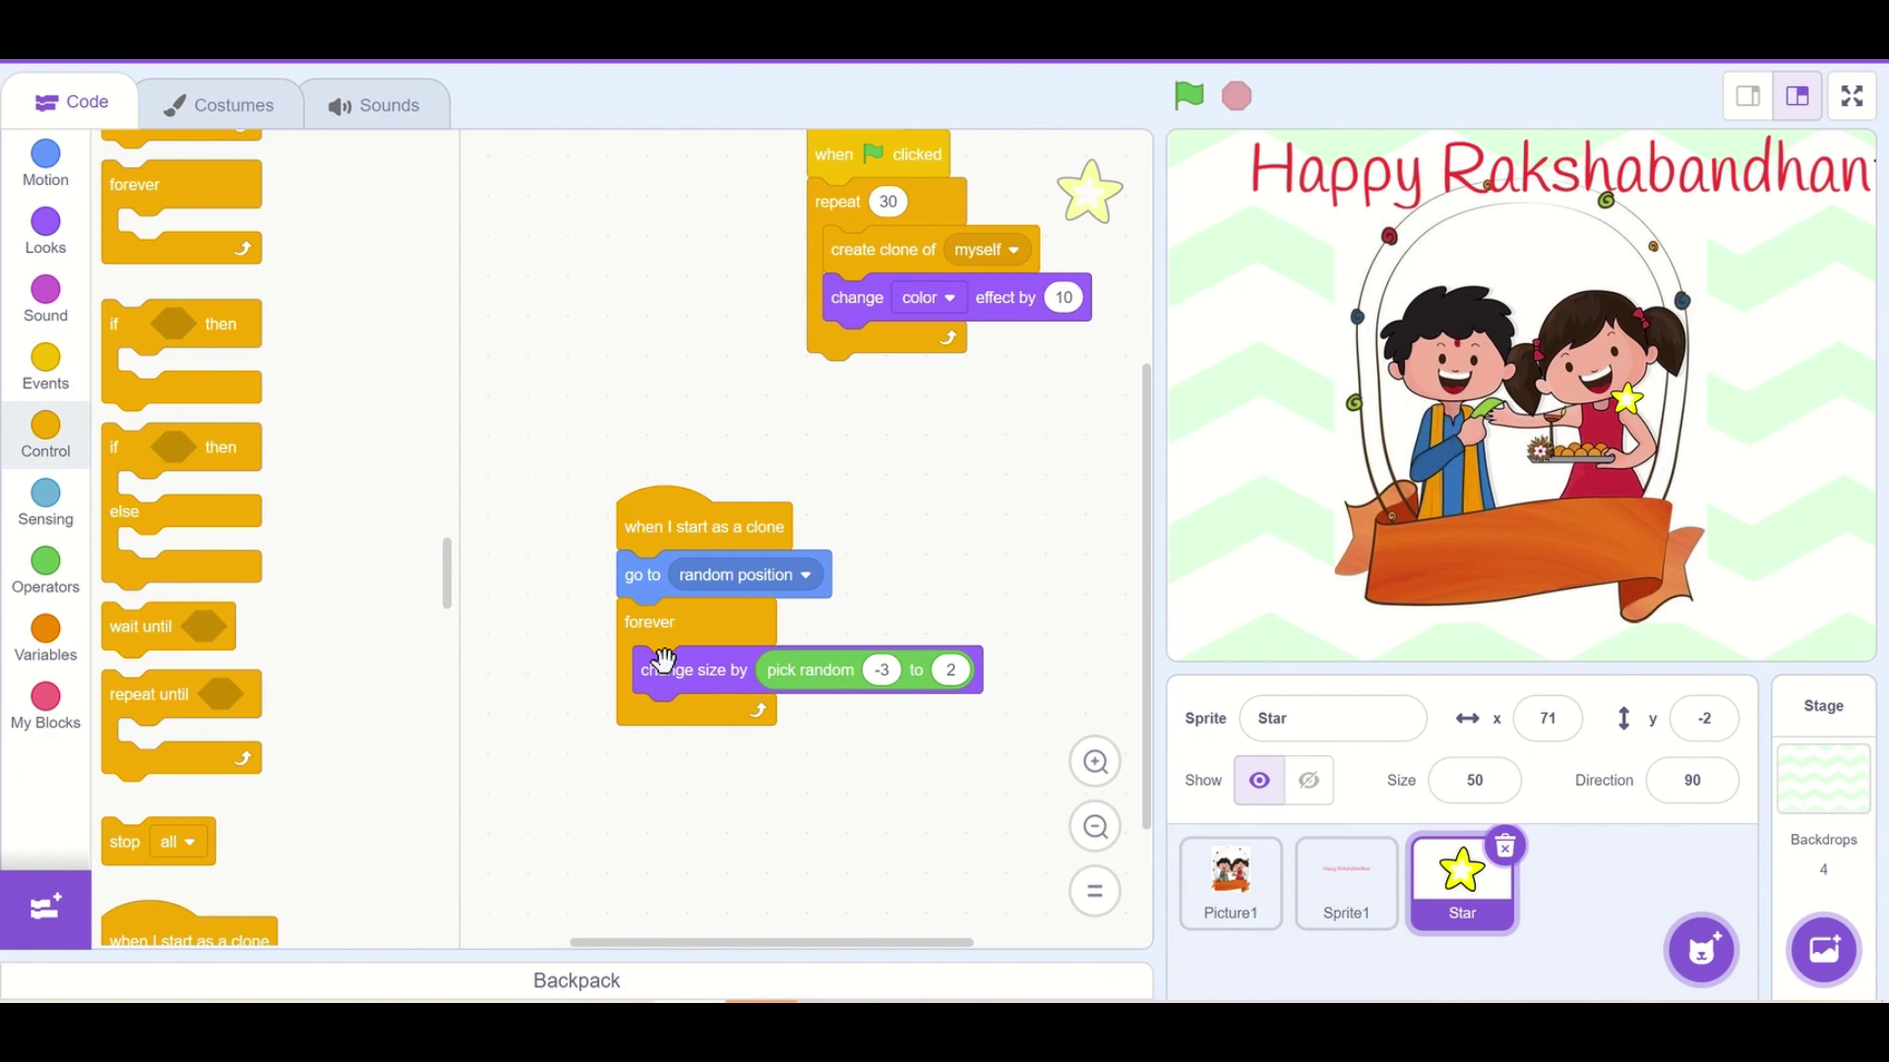
Set the star's size to 50% at the start of the flag script and run to test the twinkling clones
left_click(1188, 97)
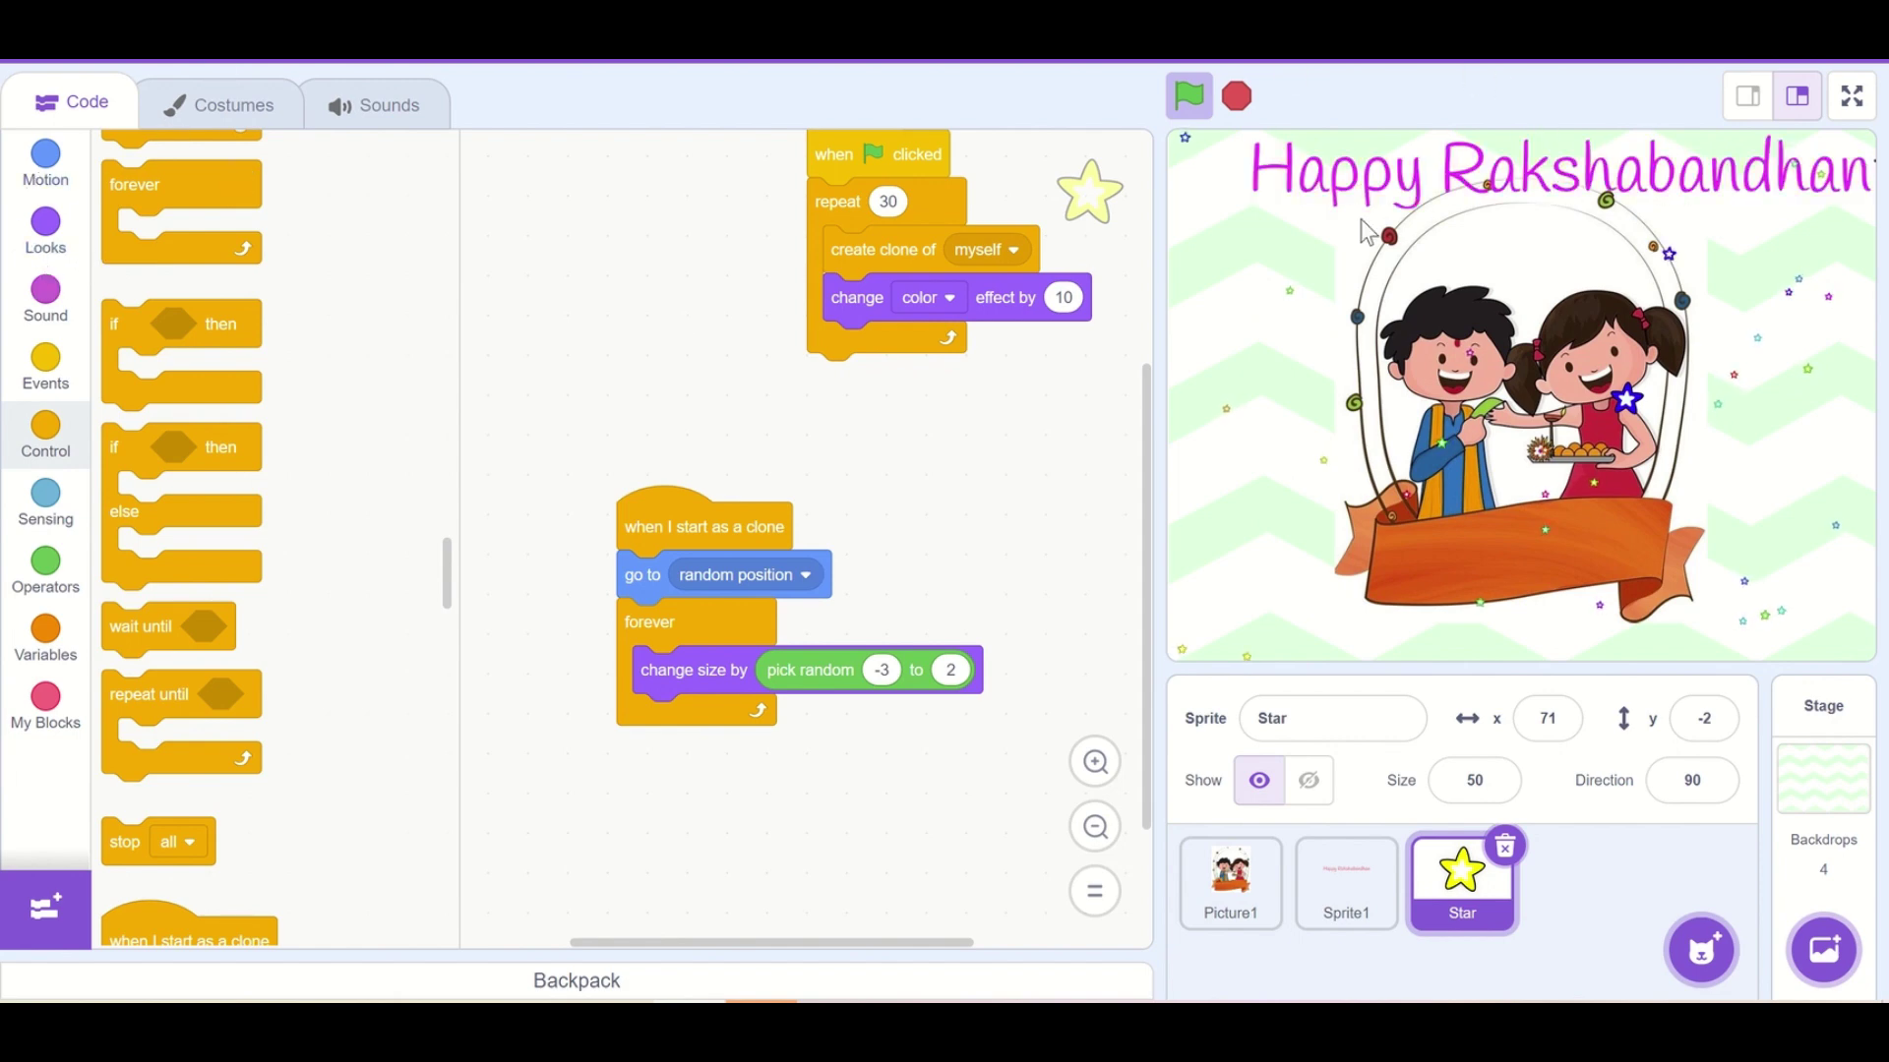
left_click(45, 232)
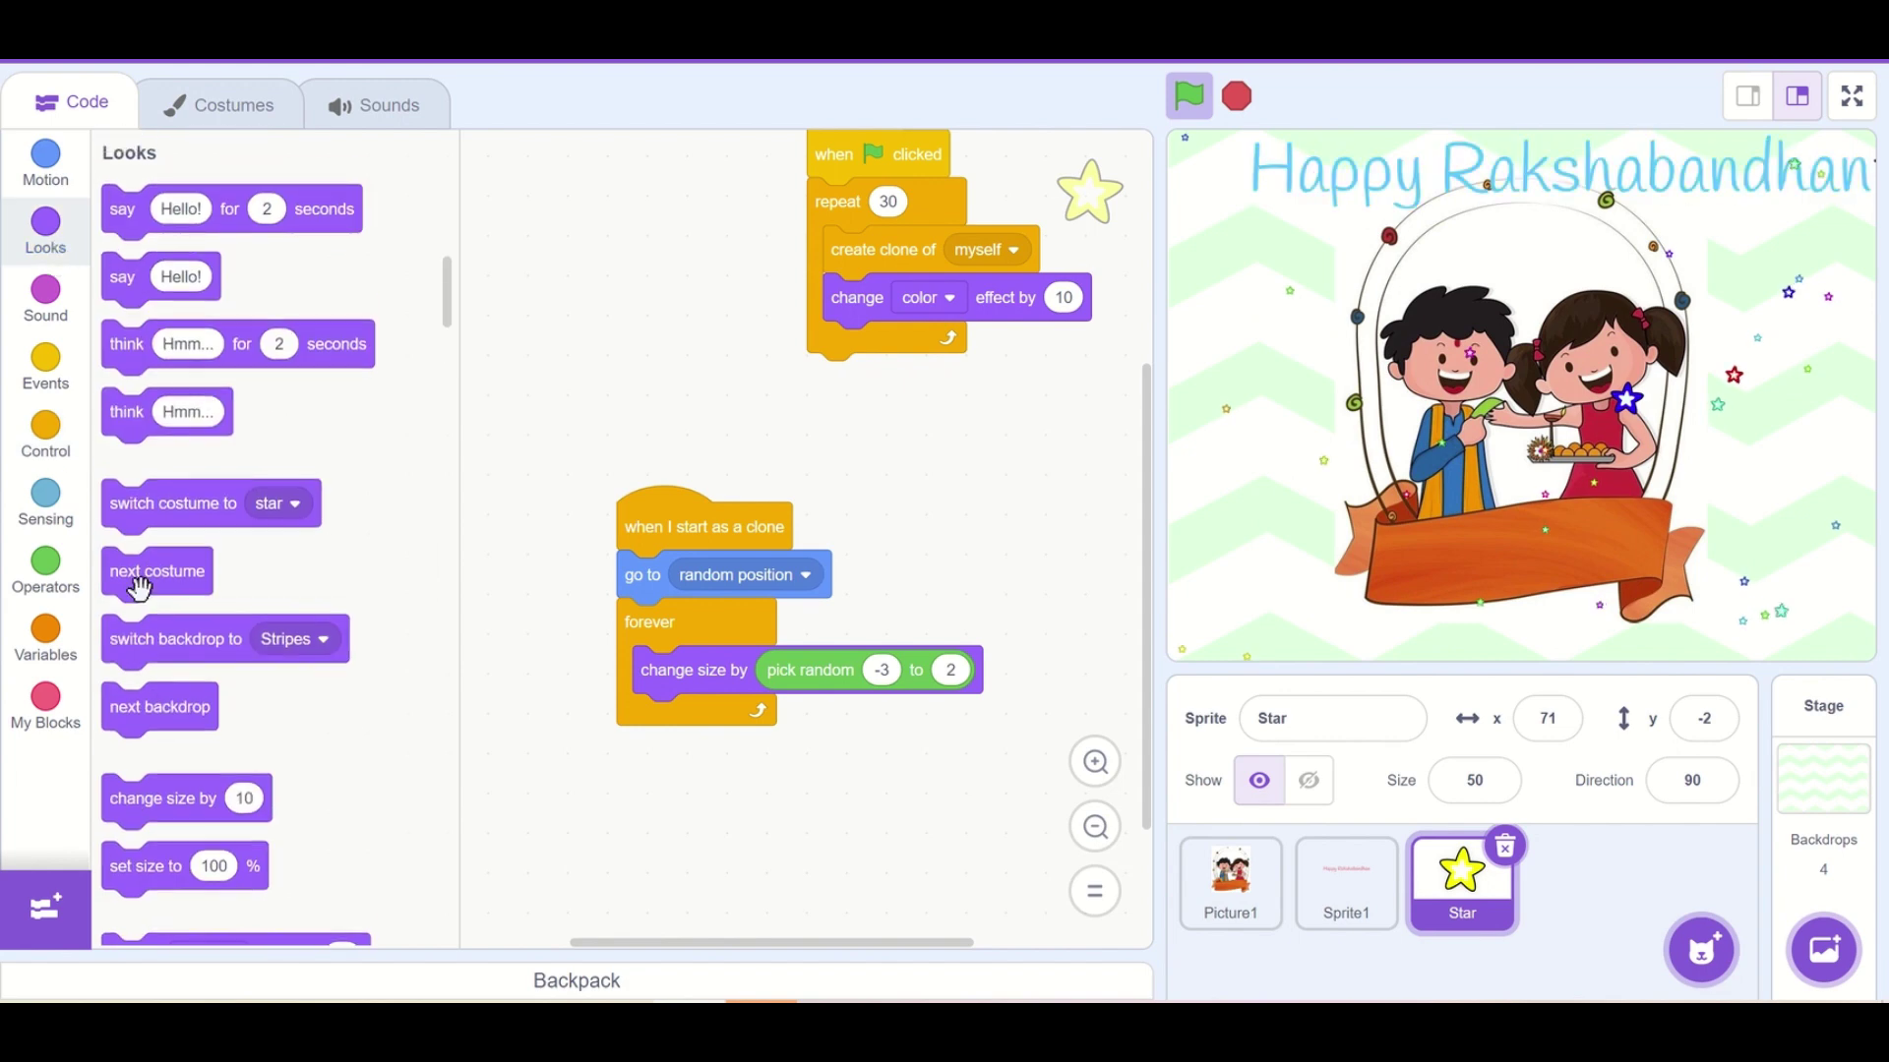
scroll(138, 586, "down", 3)
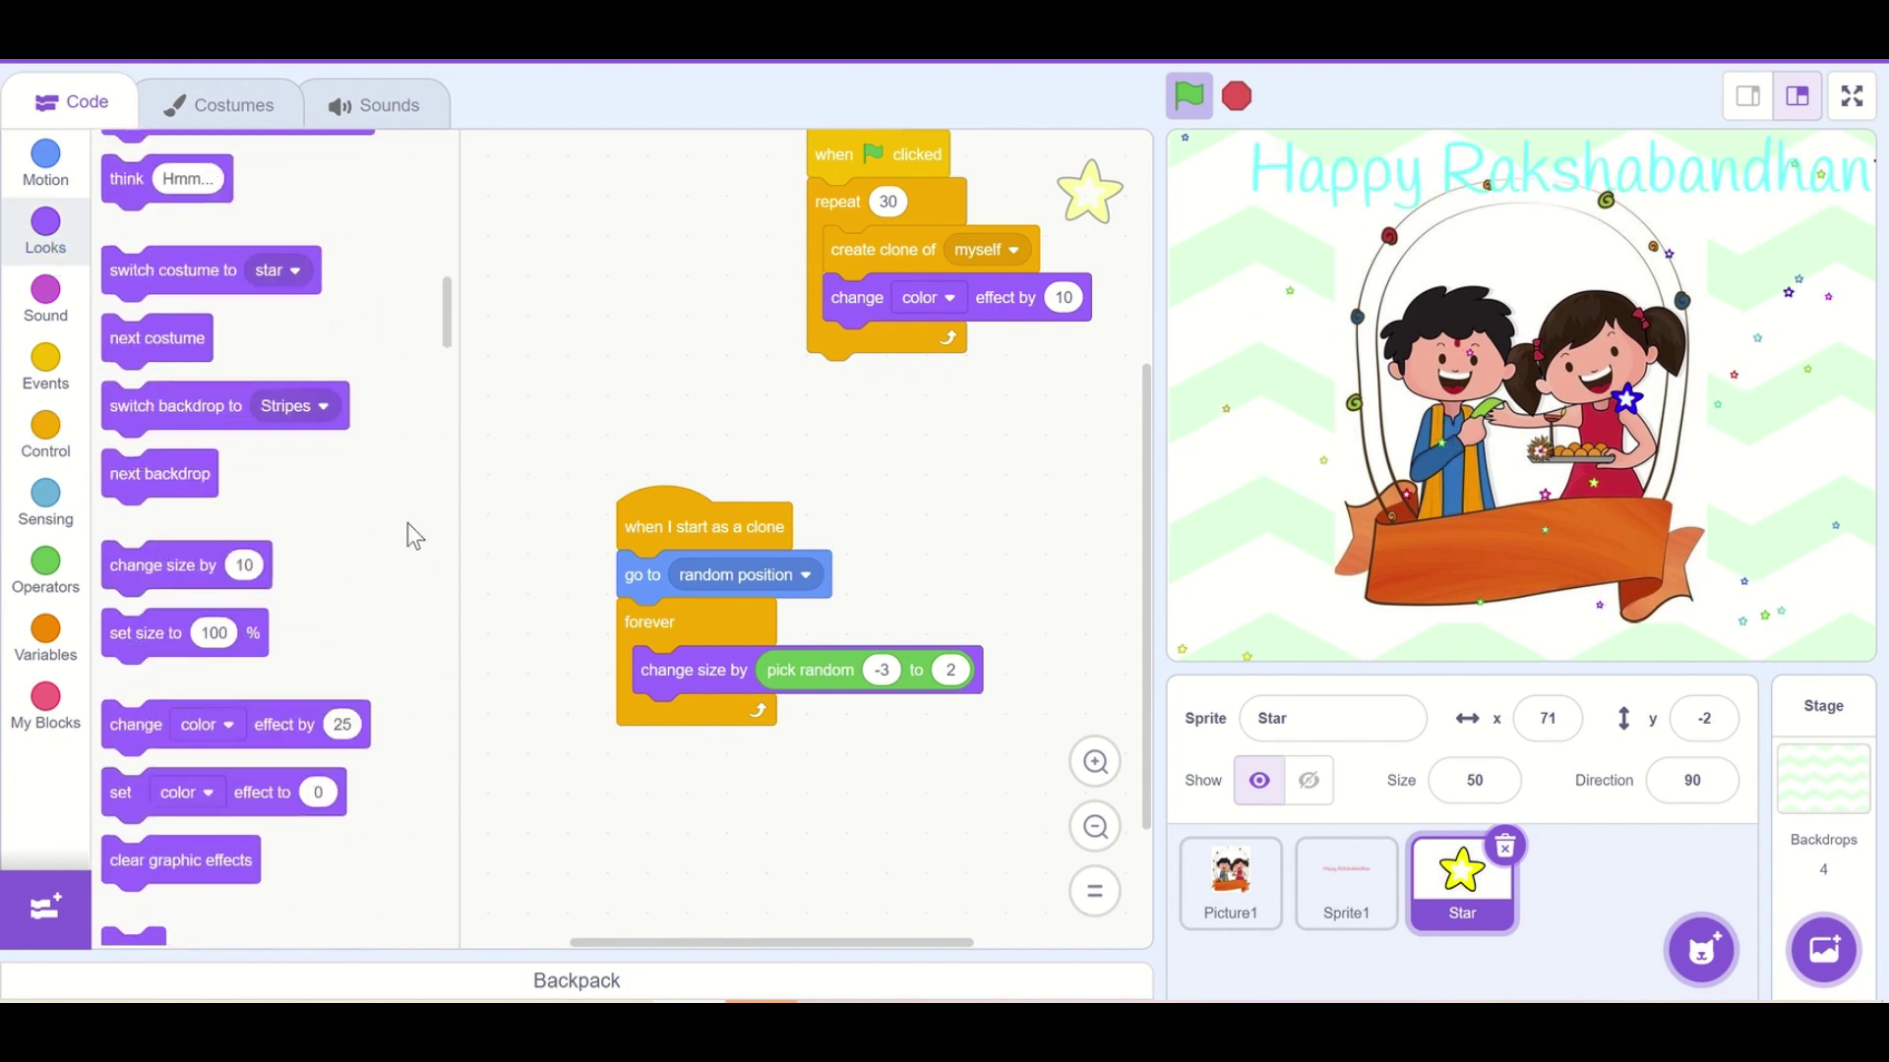
left_click_drag(134, 633, 830, 202)
left_click(915, 202)
type("5")
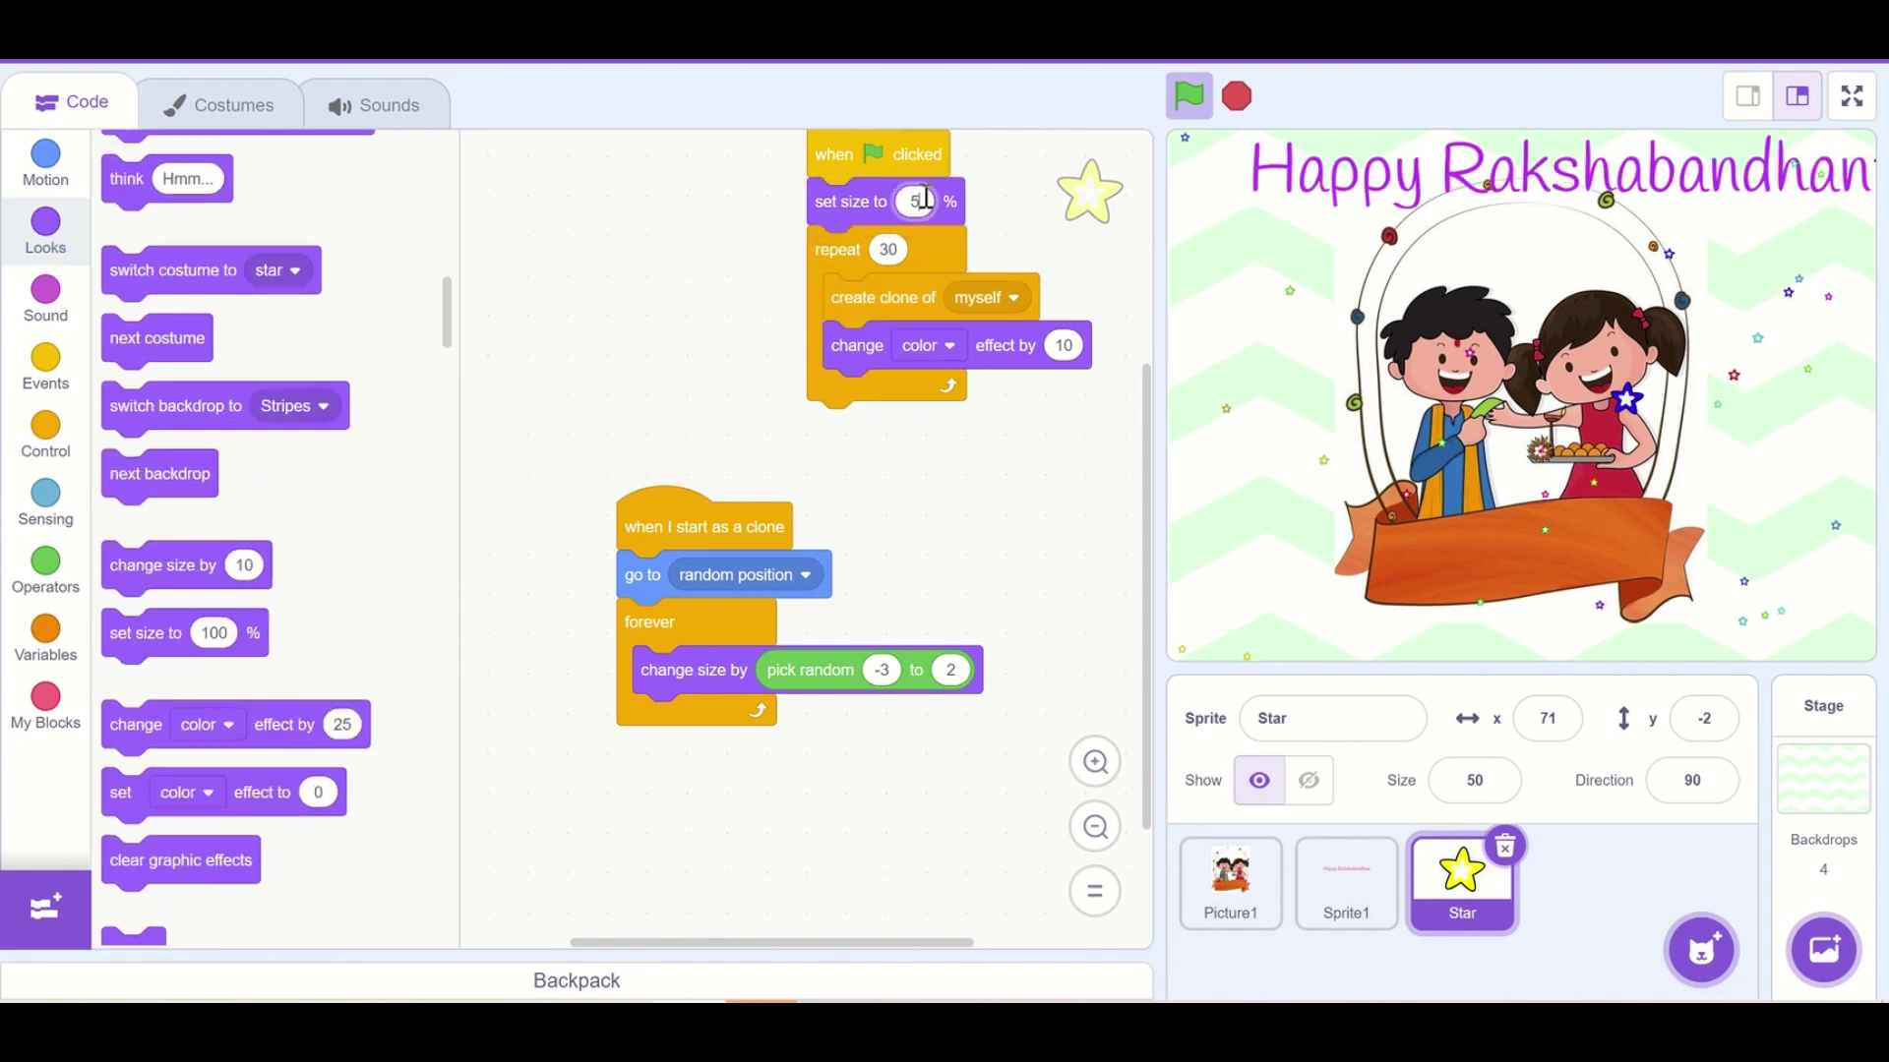
type("0")
left_click(957, 395)
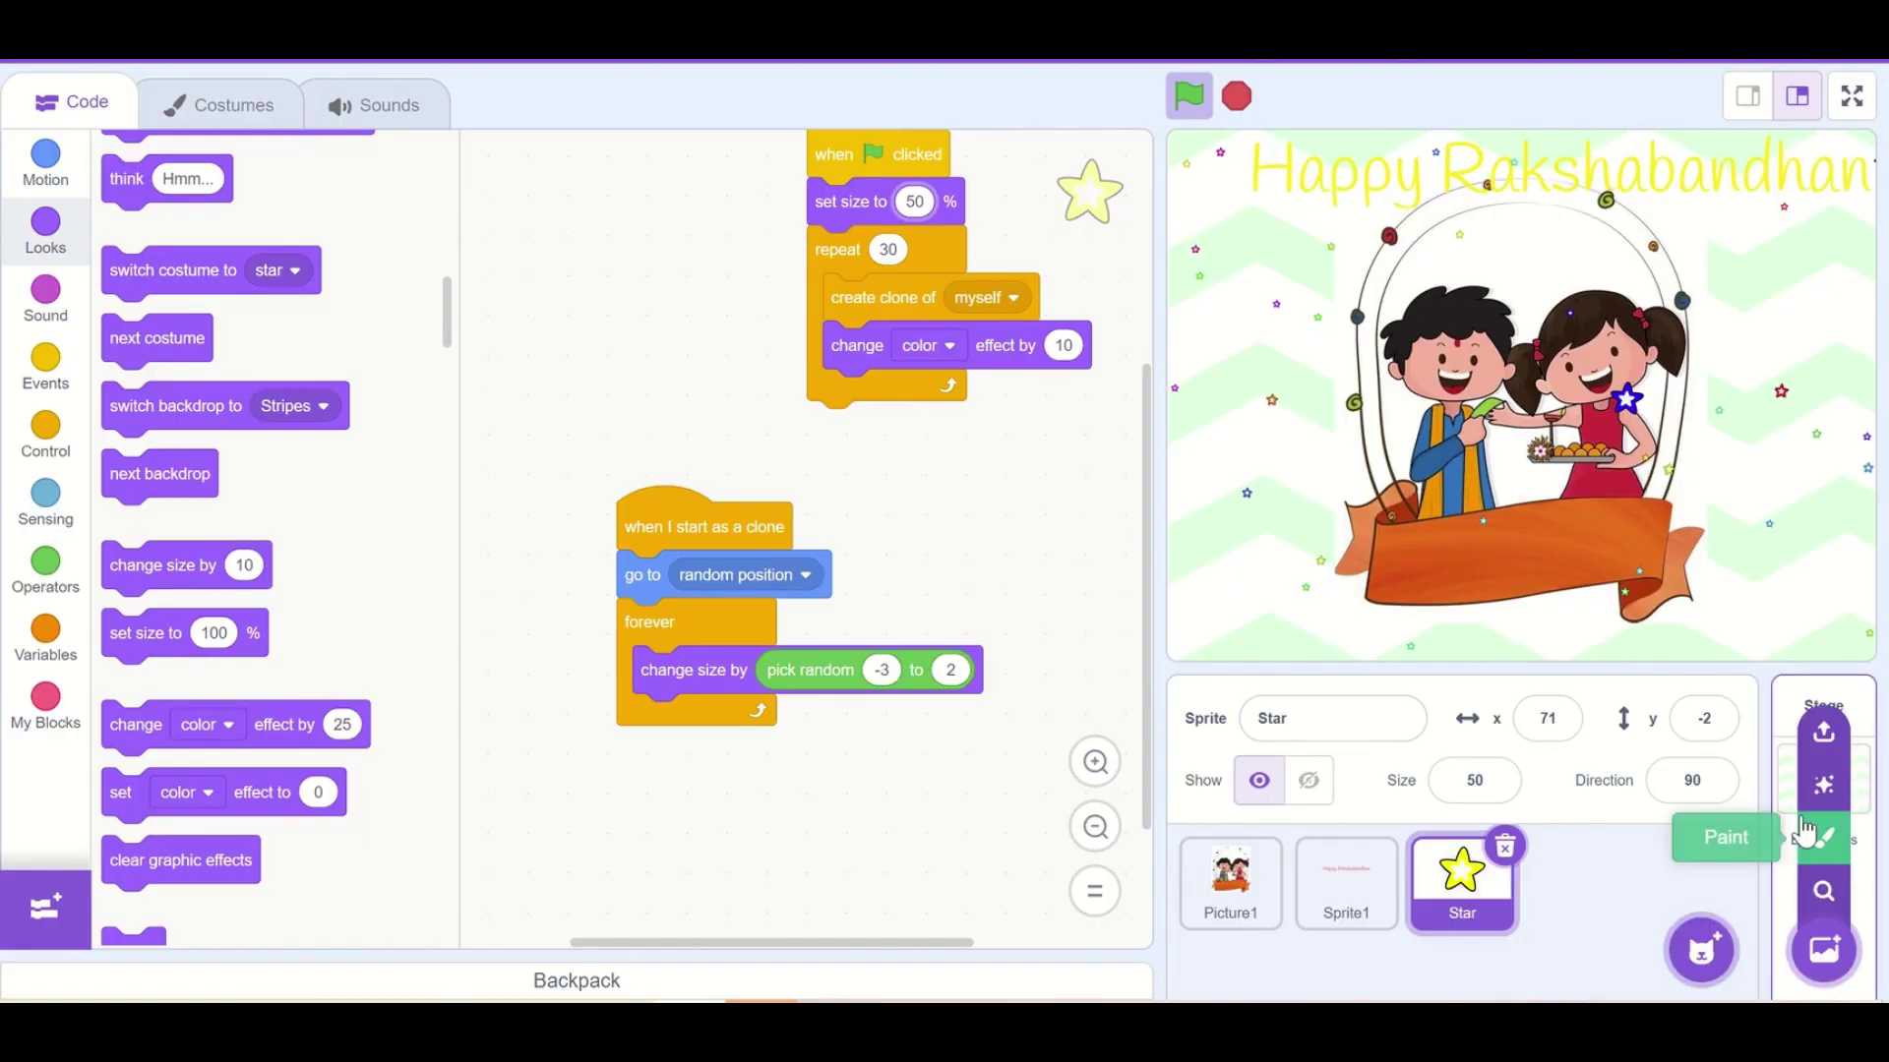
Select the Stage and start a green-flag script for it
left_click(1796, 710)
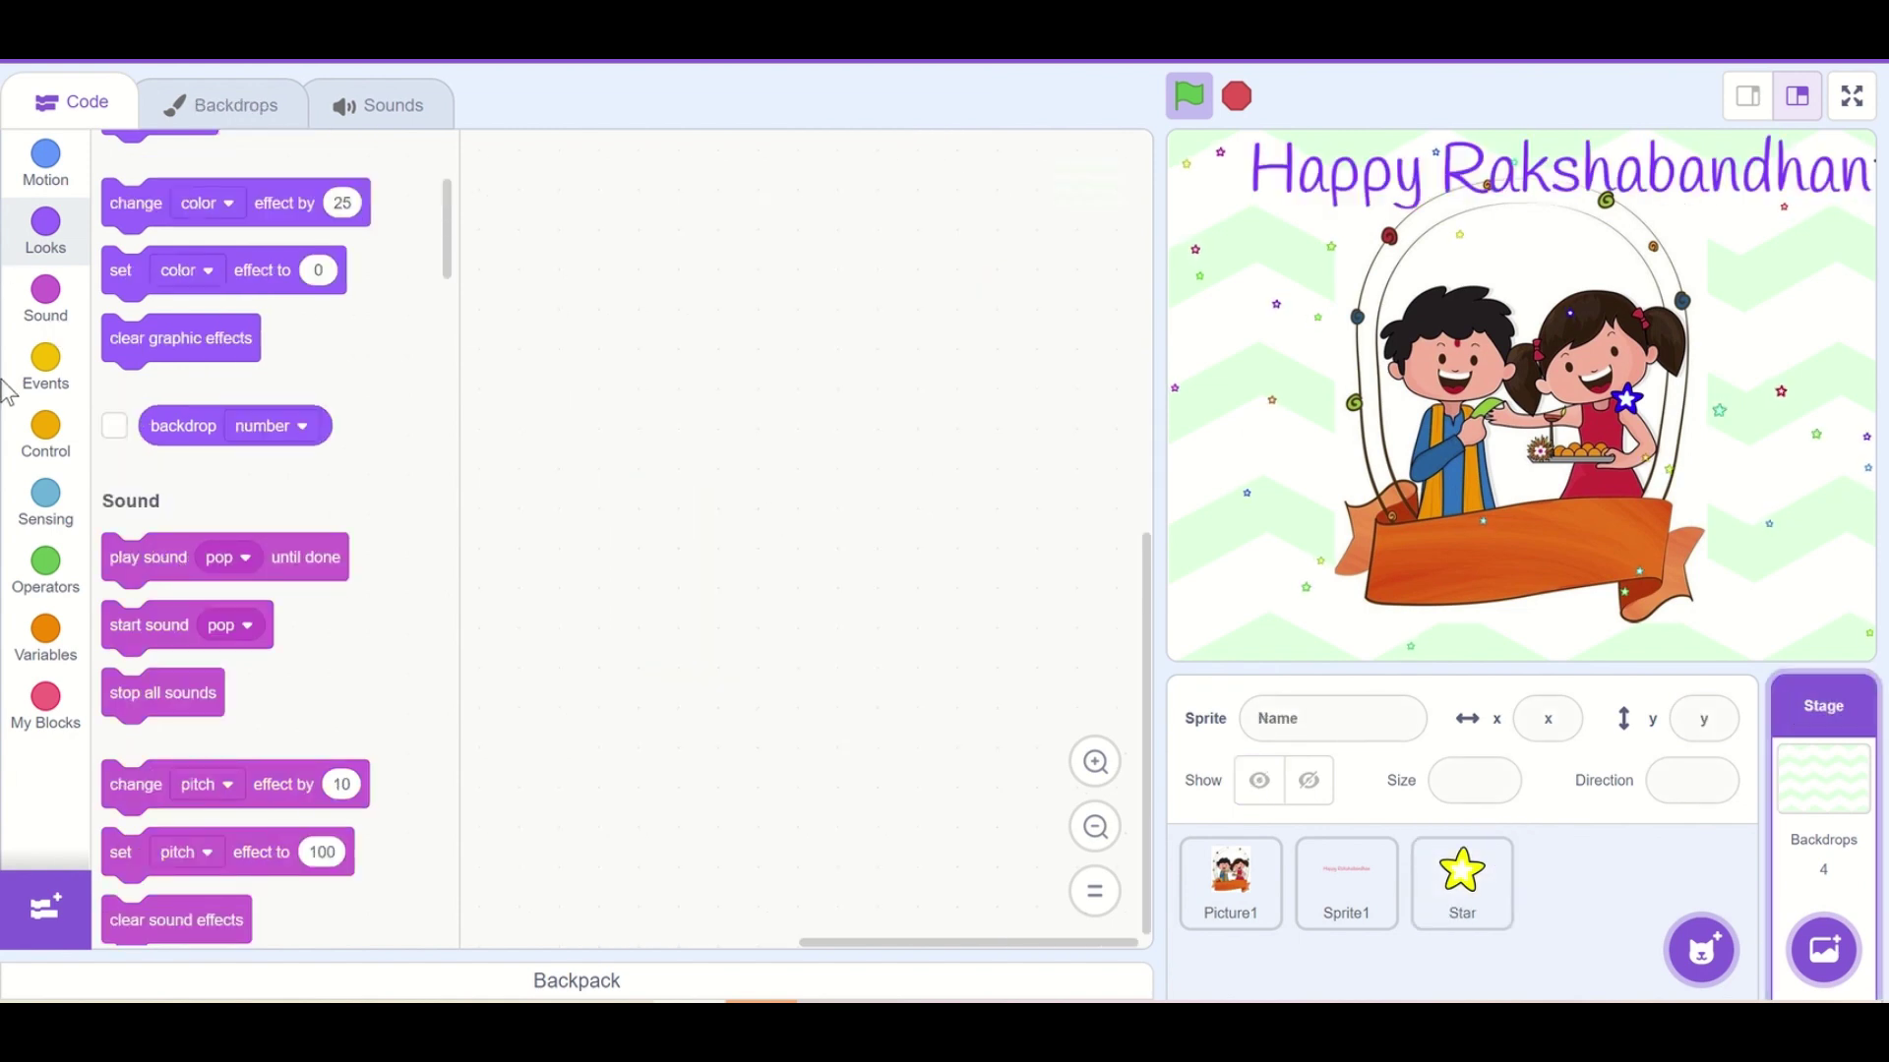
left_click(40, 361)
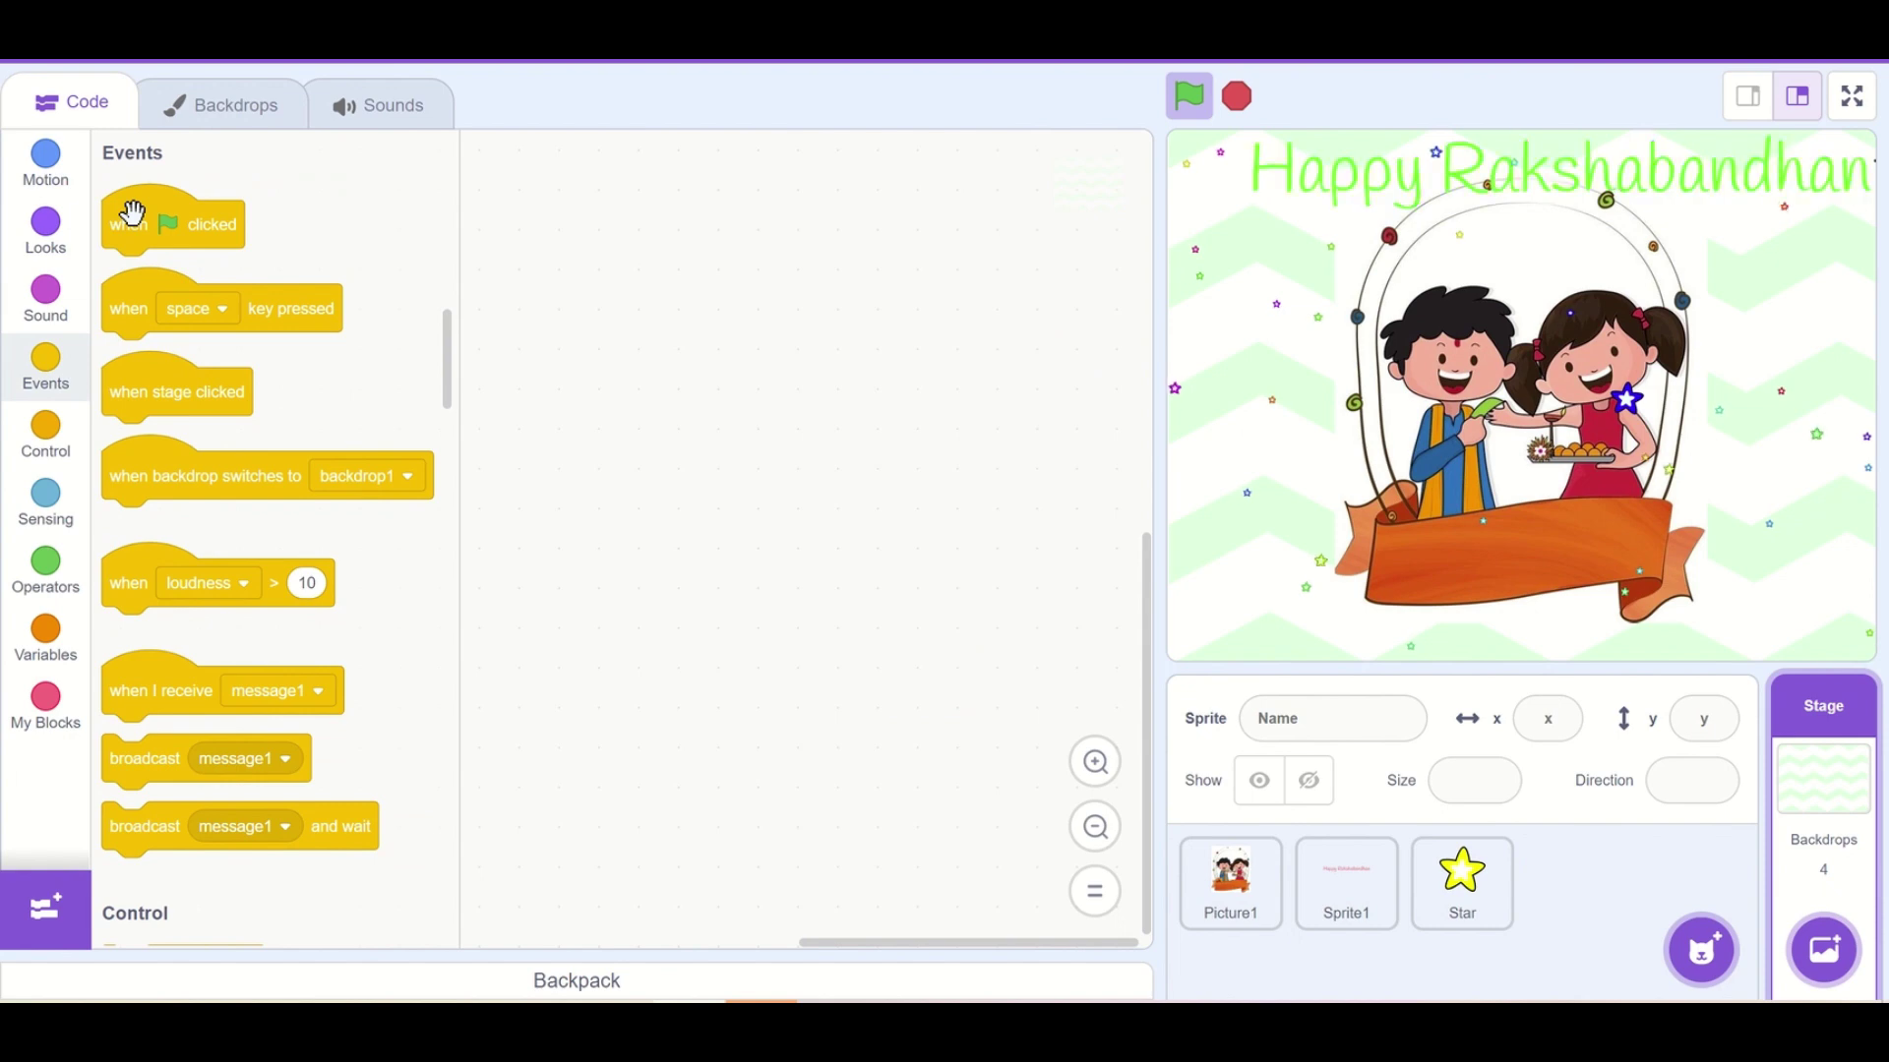
left_click_drag(132, 212, 616, 271)
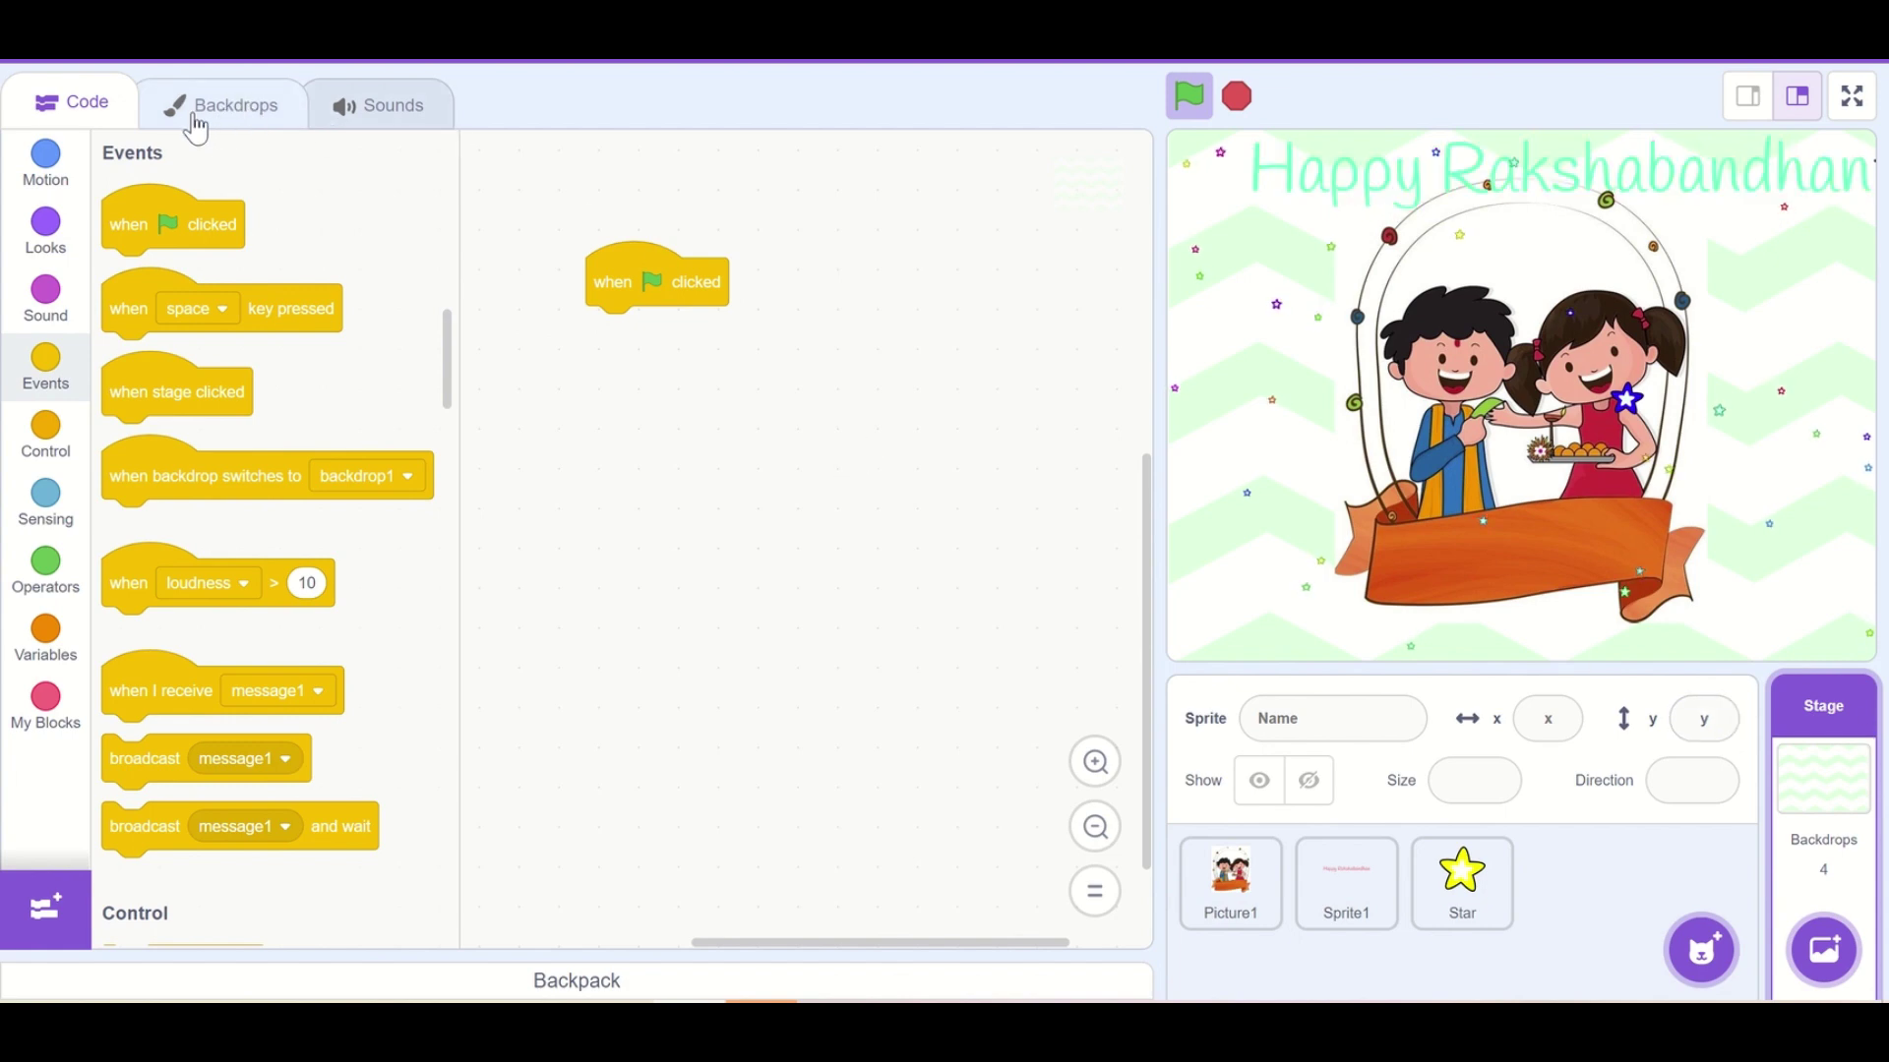
Delete the blank backdrop1, leaving the Stars, Hearts and Stripes backdrops
left_click(224, 120)
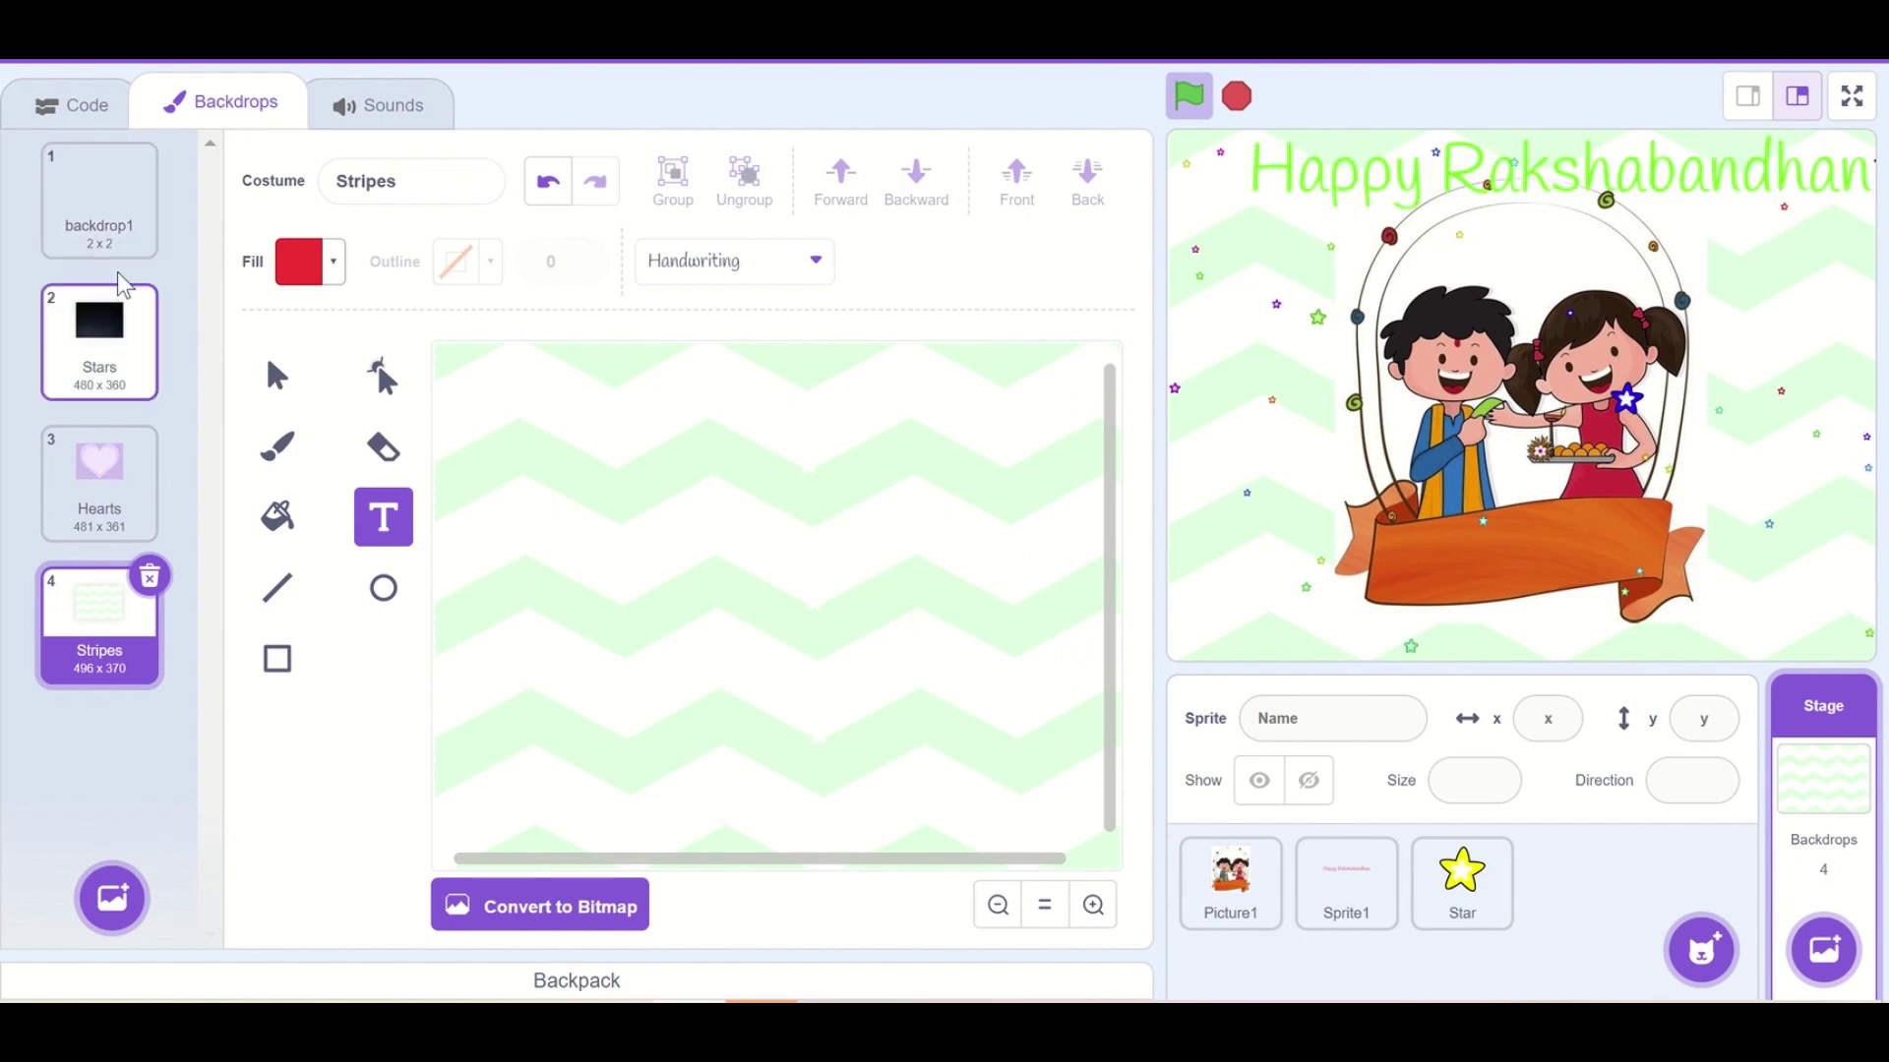
left_click(141, 198)
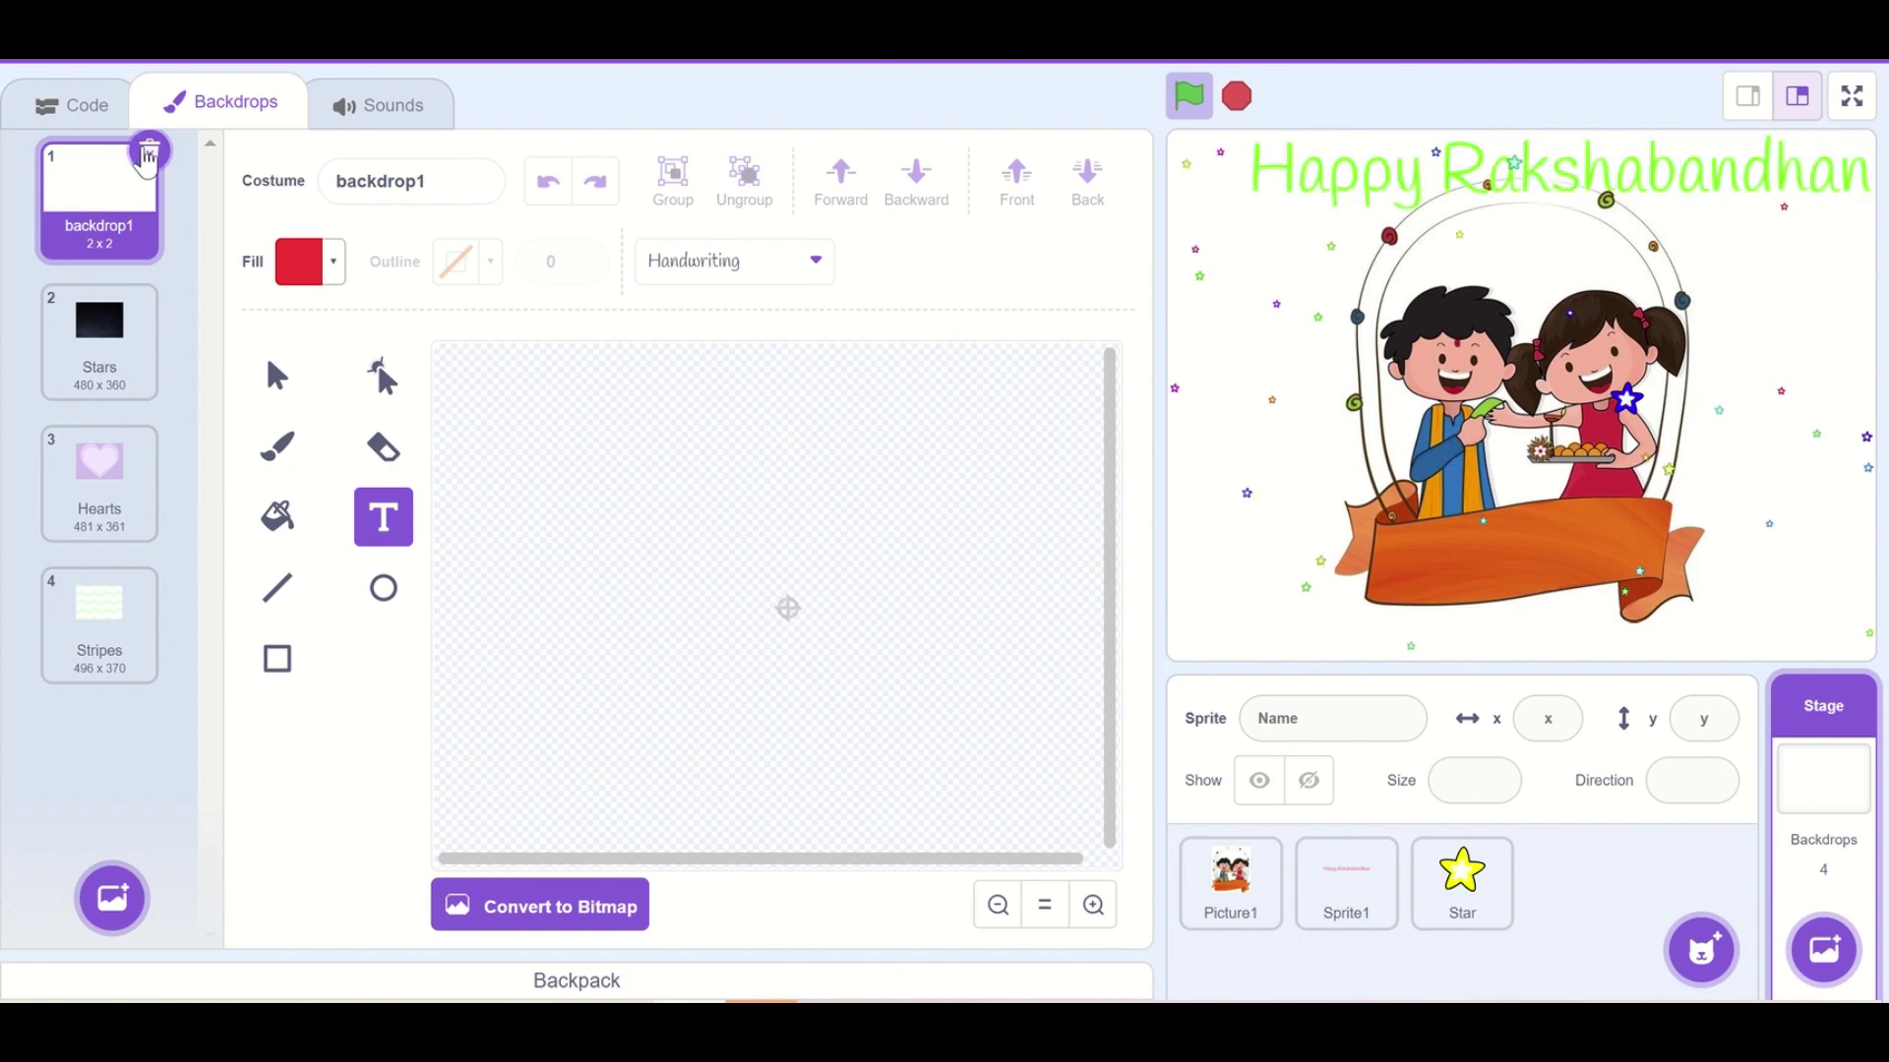
left_click(148, 154)
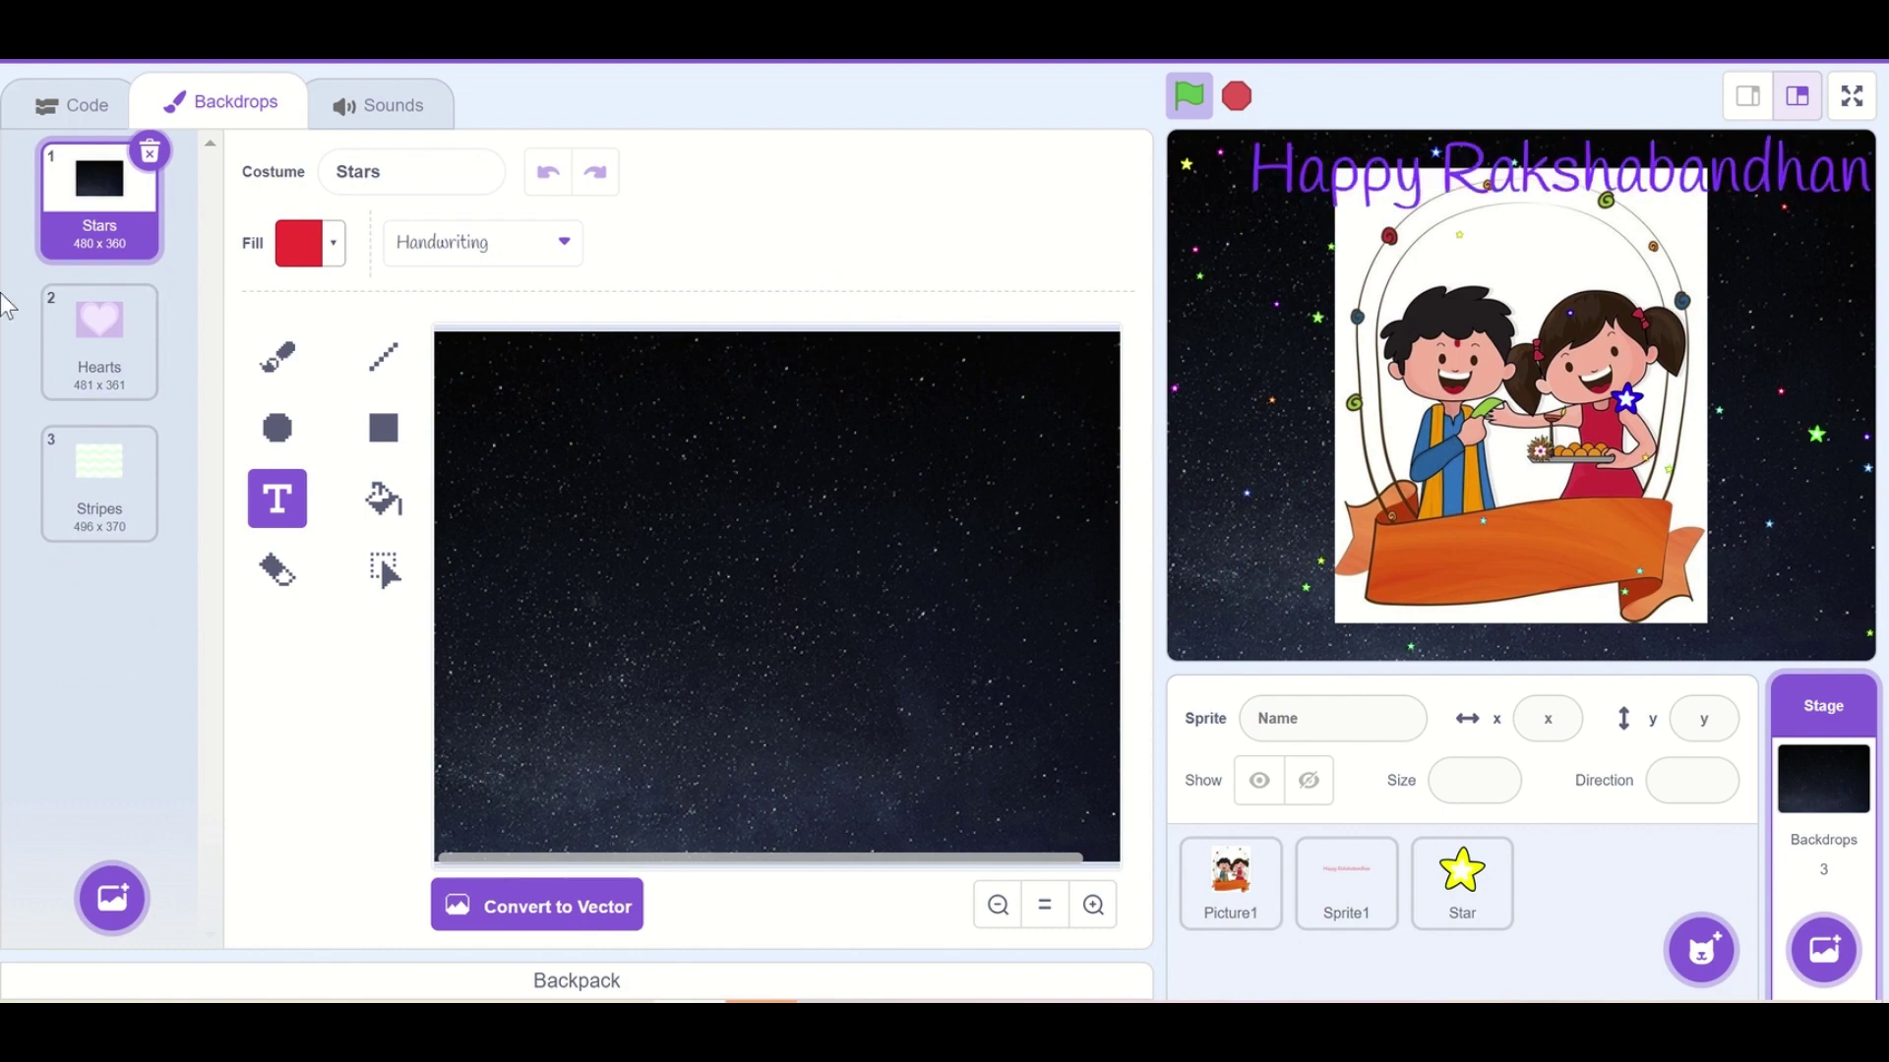
left_click(96, 355)
left_click(100, 468)
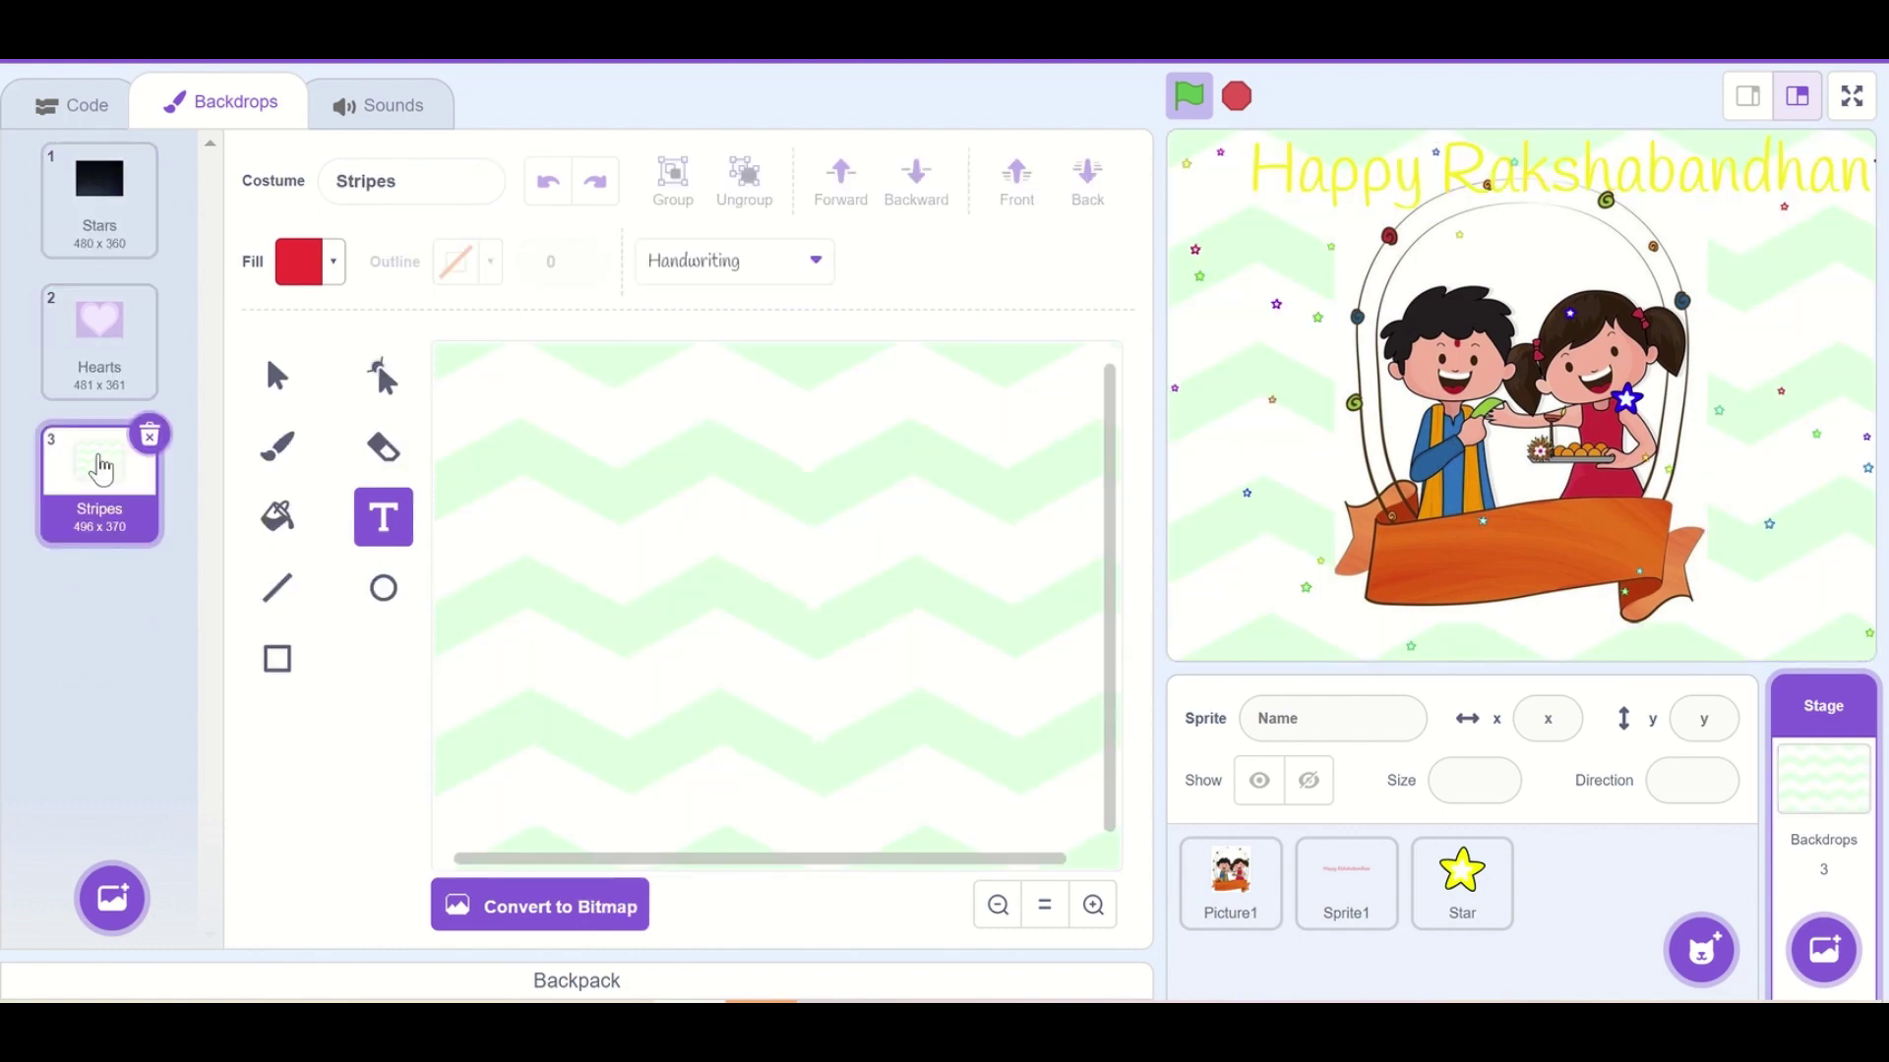
left_click(83, 106)
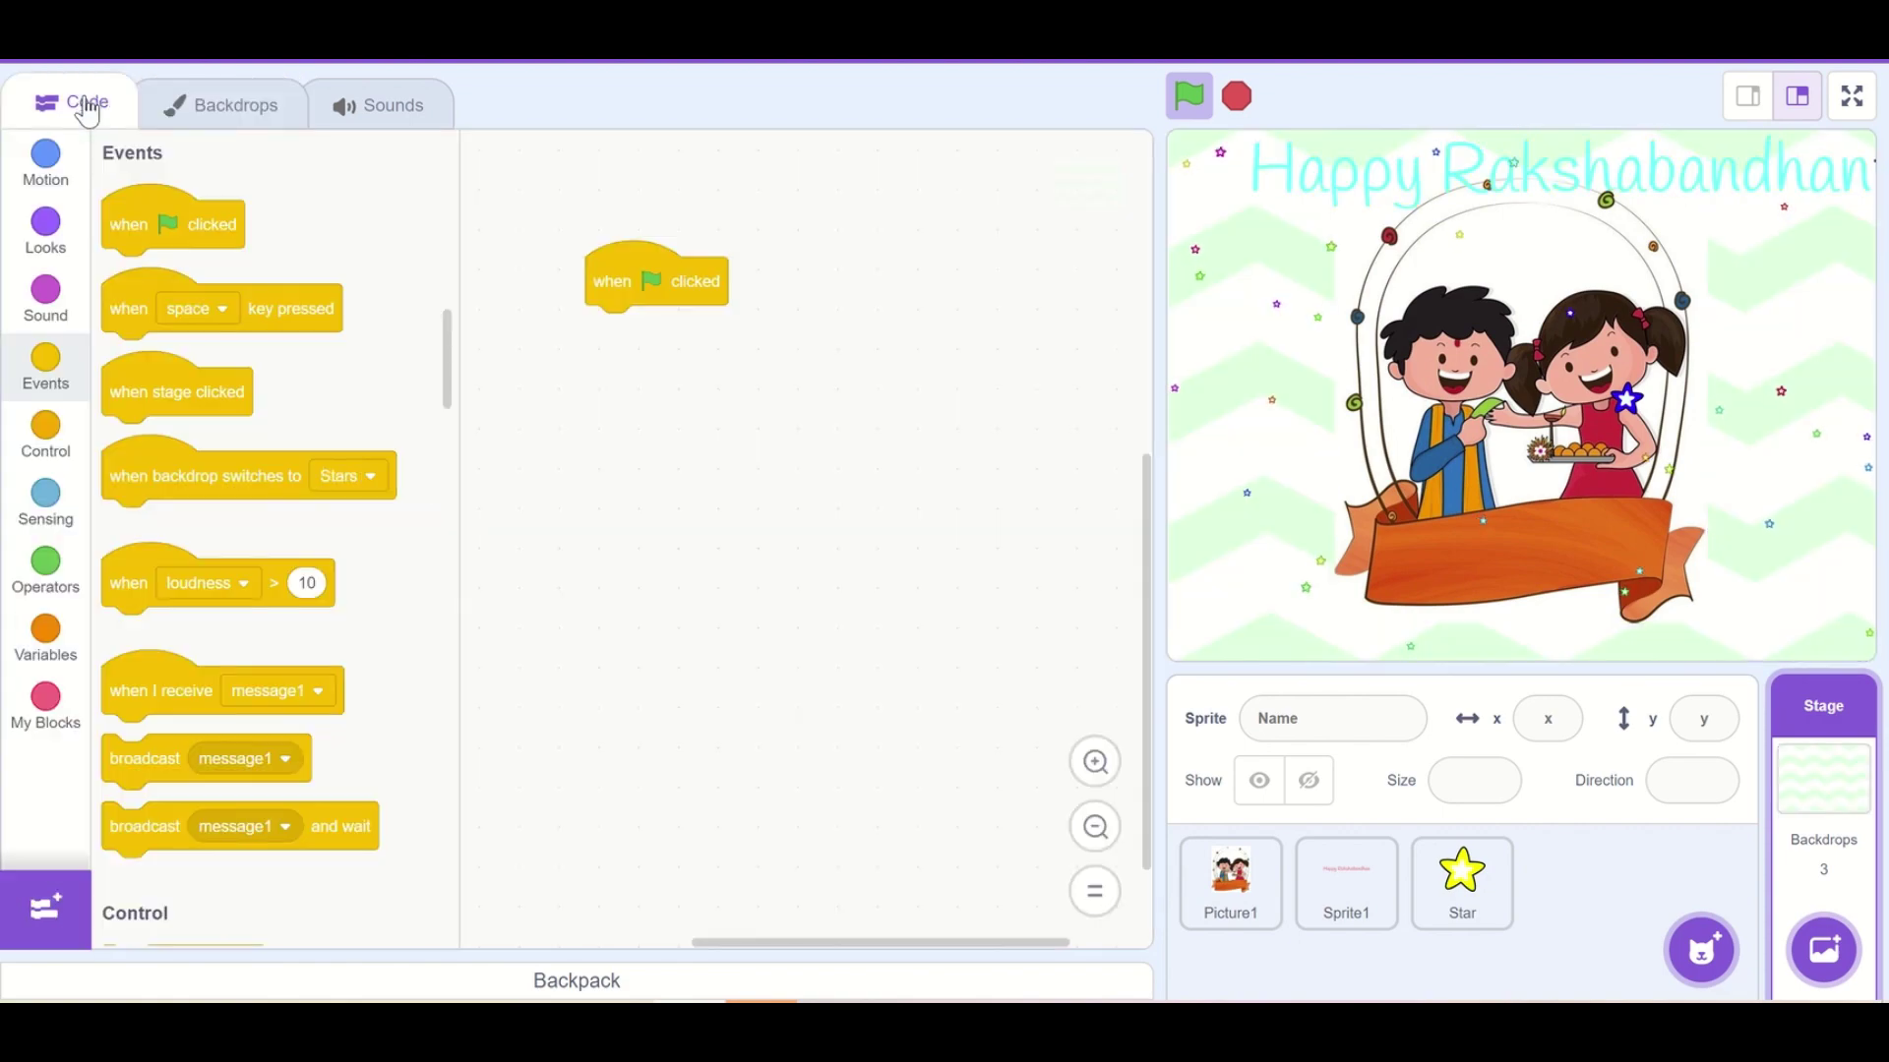
Switch to the Stripes backdrop on flag click, then advance to the next backdrop inside a forever loop
left_click(45, 228)
scroll(173, 594, "down", 2)
scroll(173, 595, "up", 3)
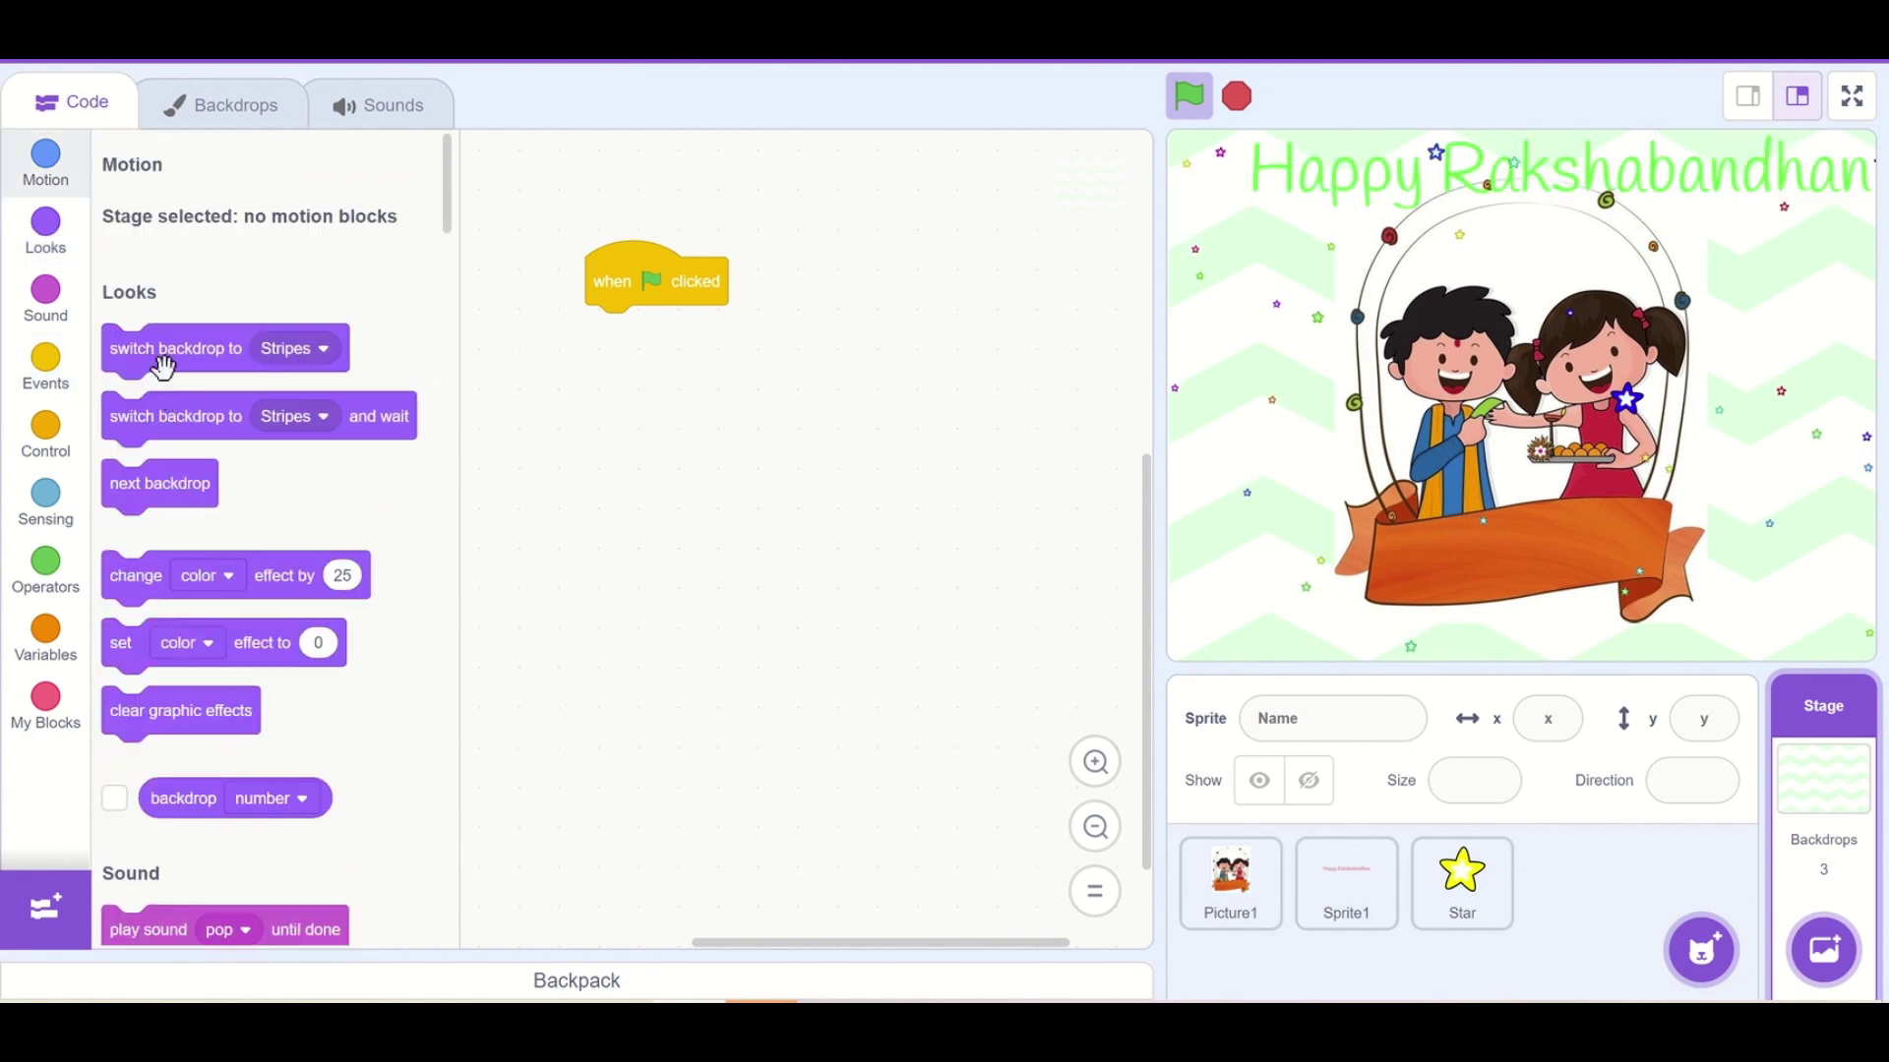
left_click_drag(163, 354, 672, 340)
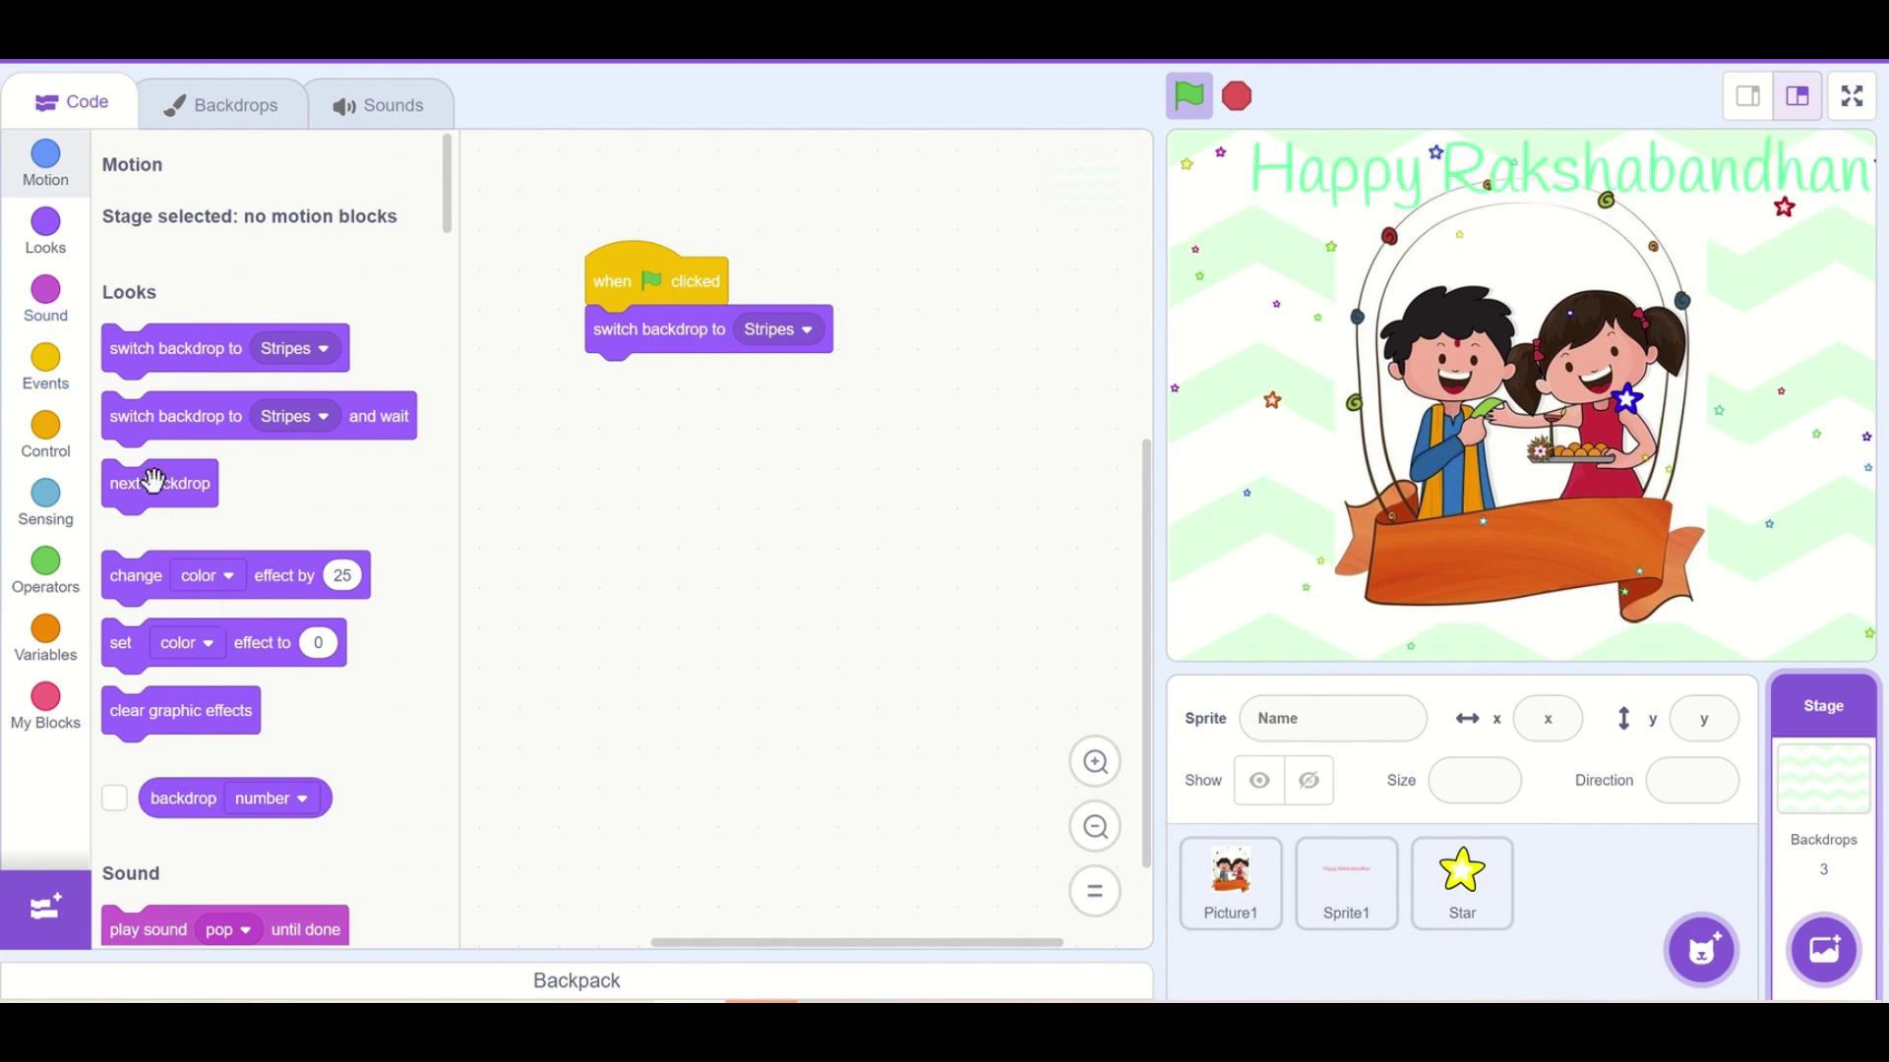
left_click_drag(155, 491, 638, 381)
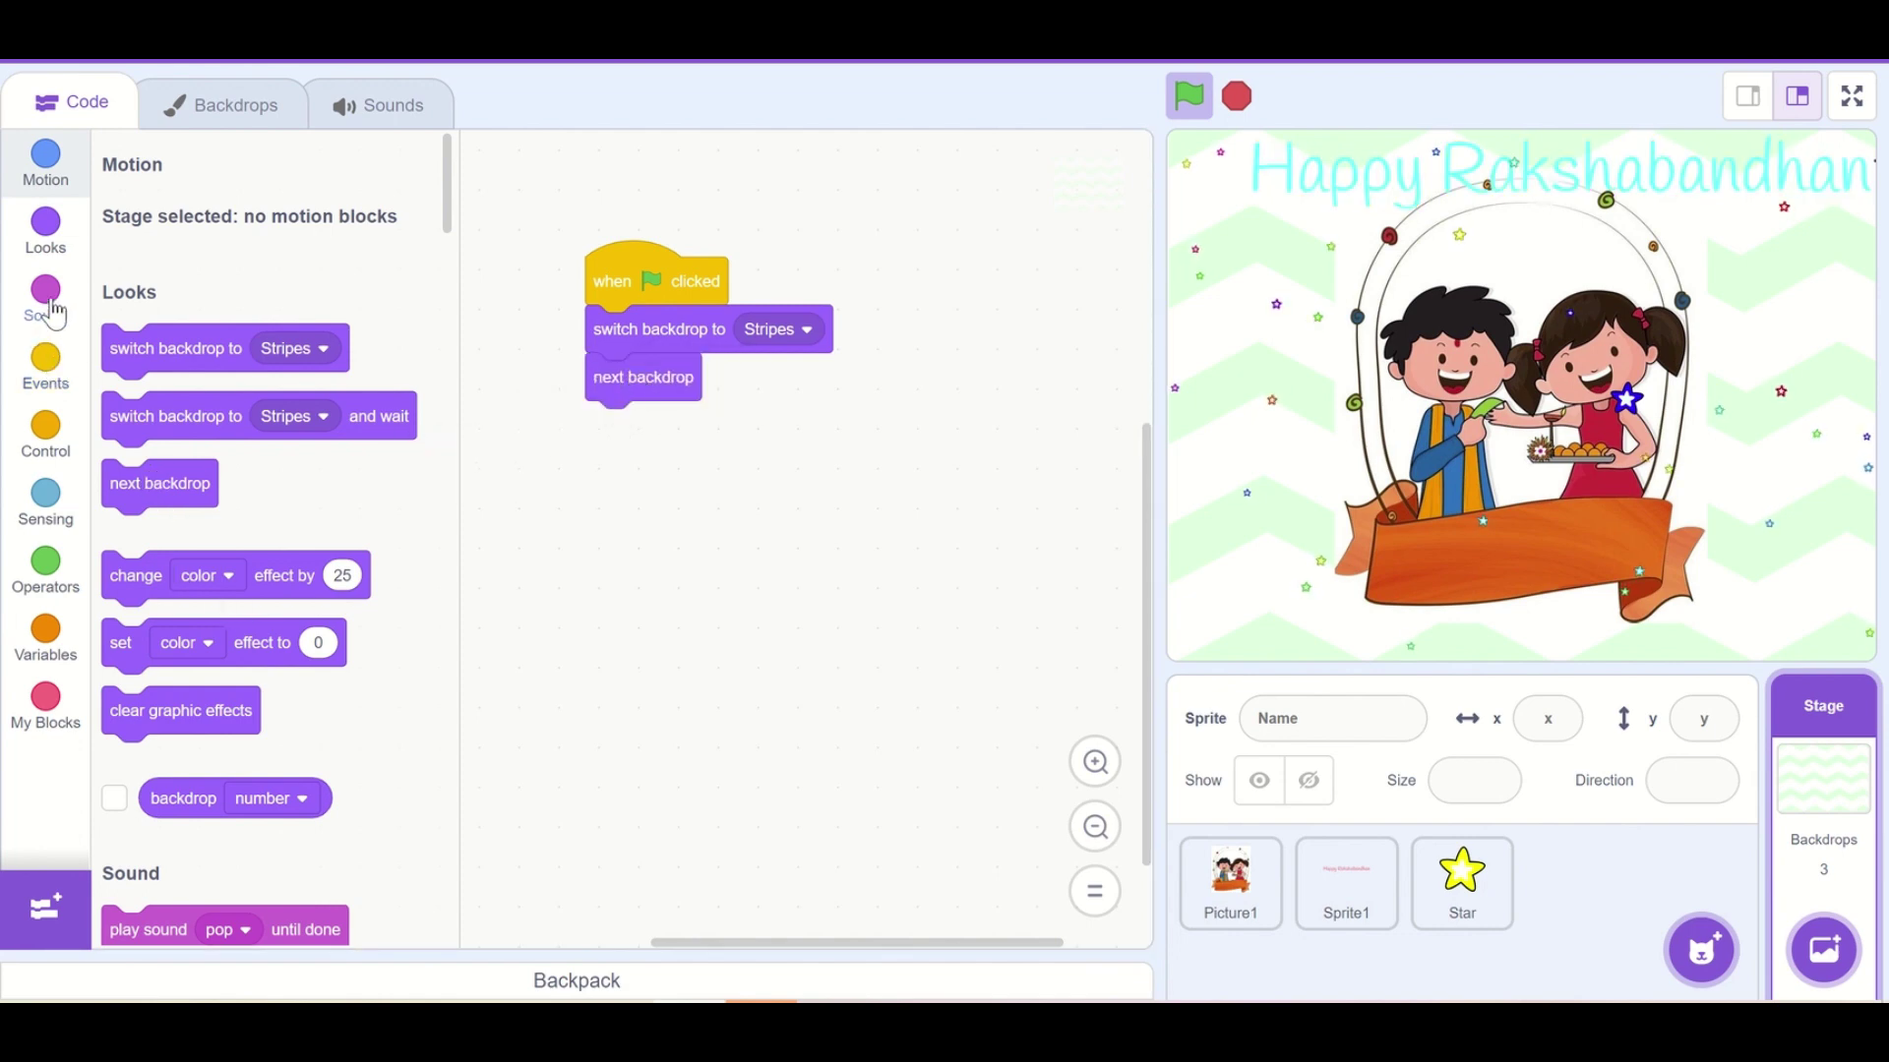
left_click(45, 429)
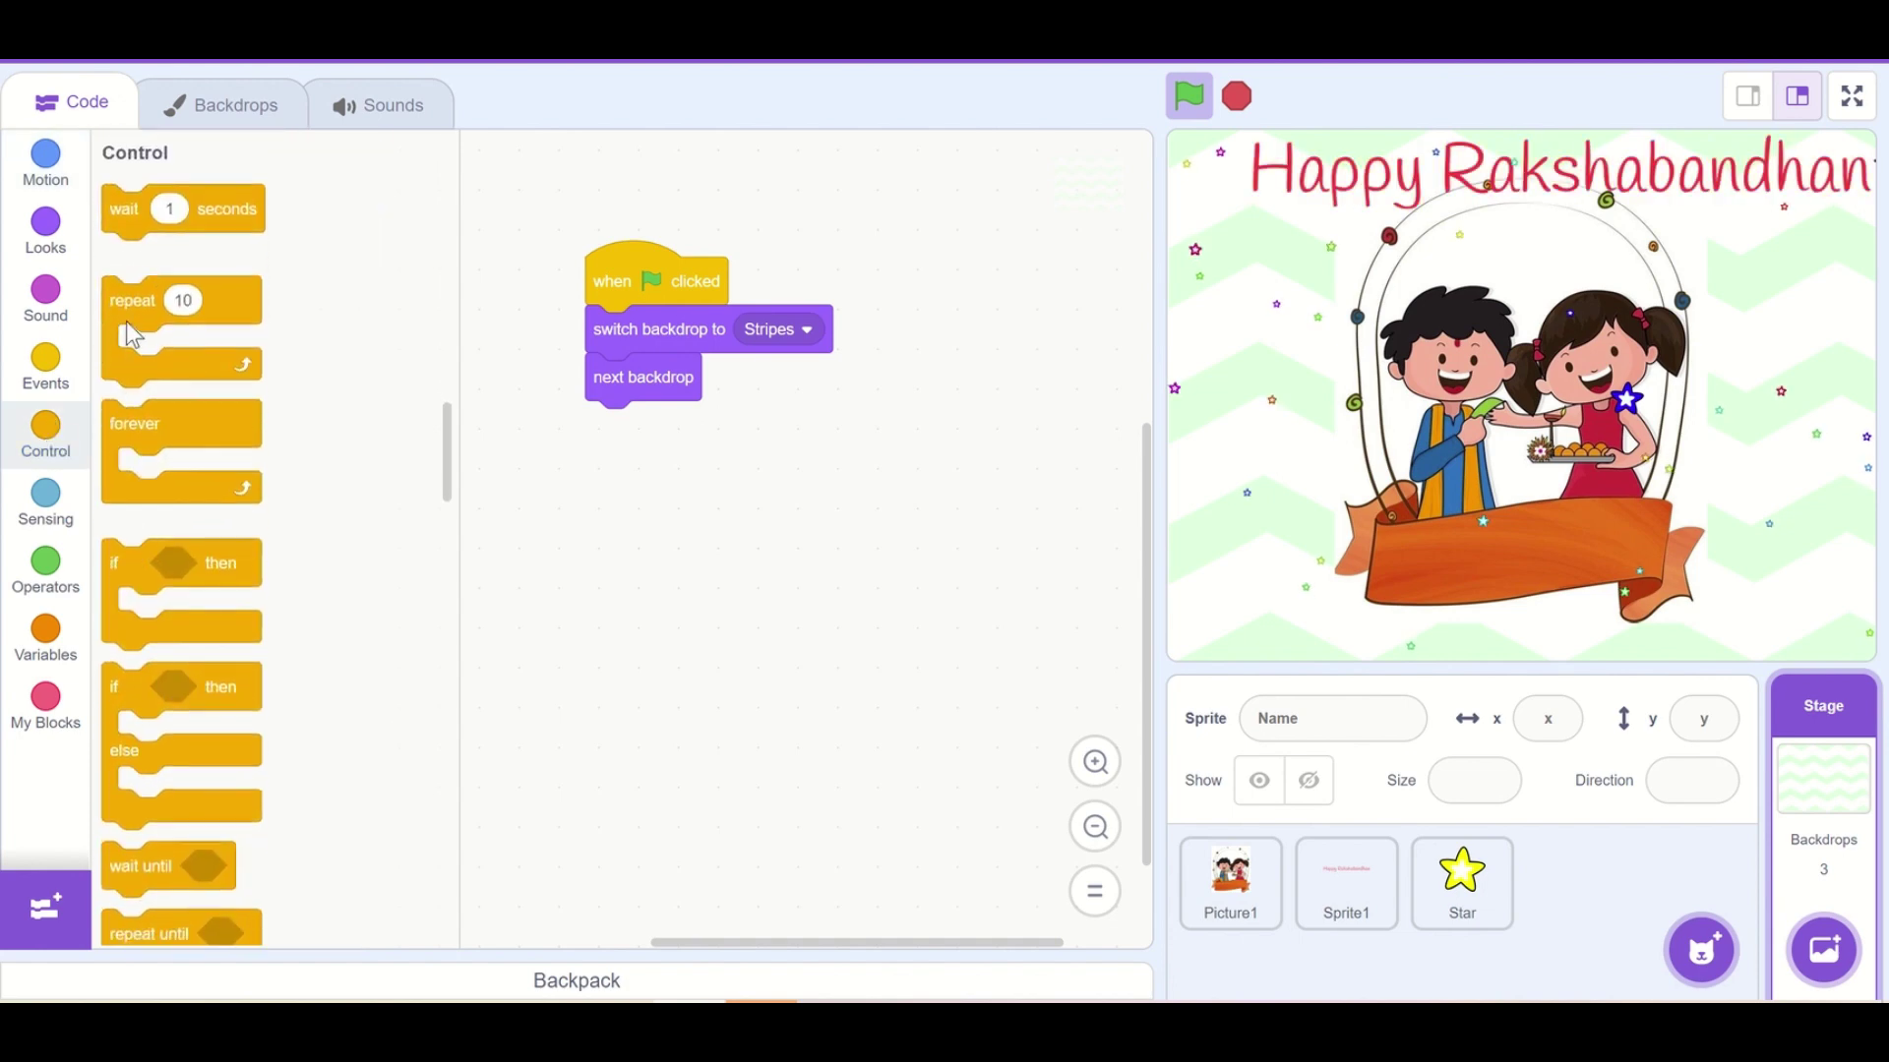
left_click_drag(153, 425, 568, 386)
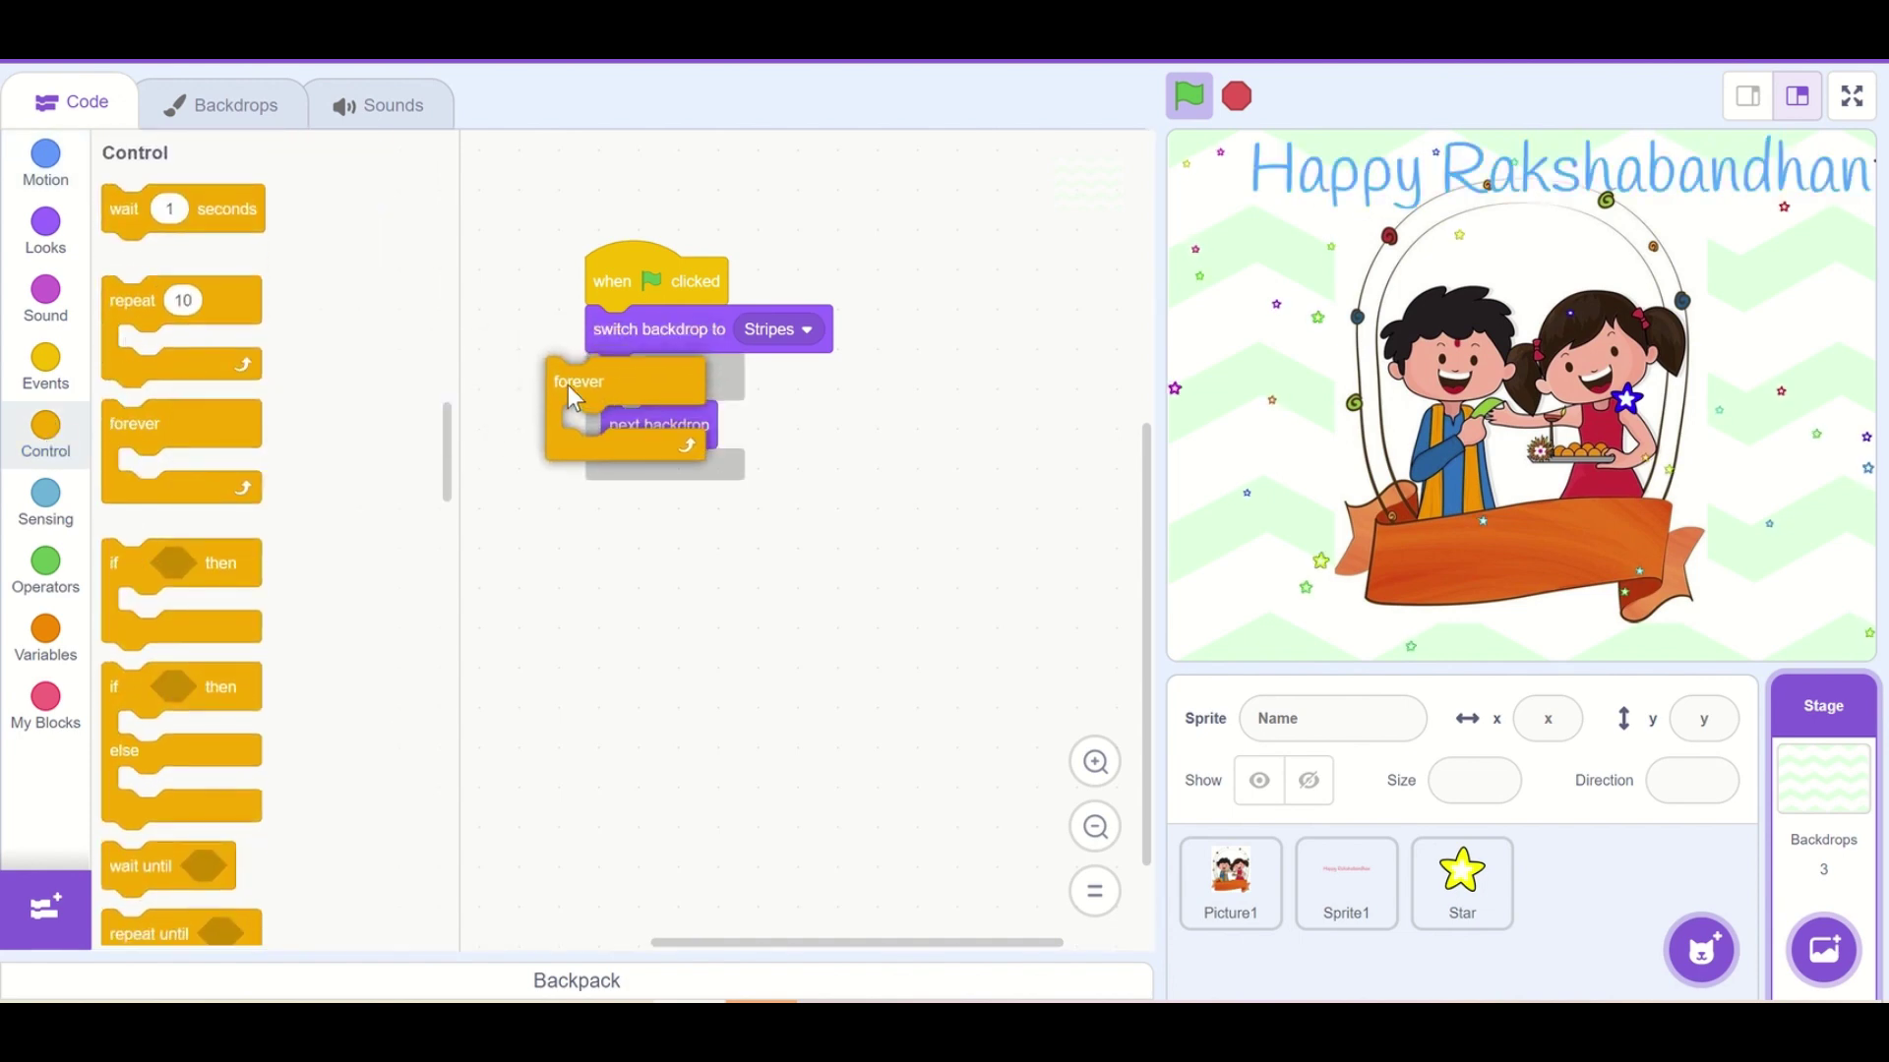
Test the cycling and add a 0.2-second wait before each backdrop change
left_click(1188, 95)
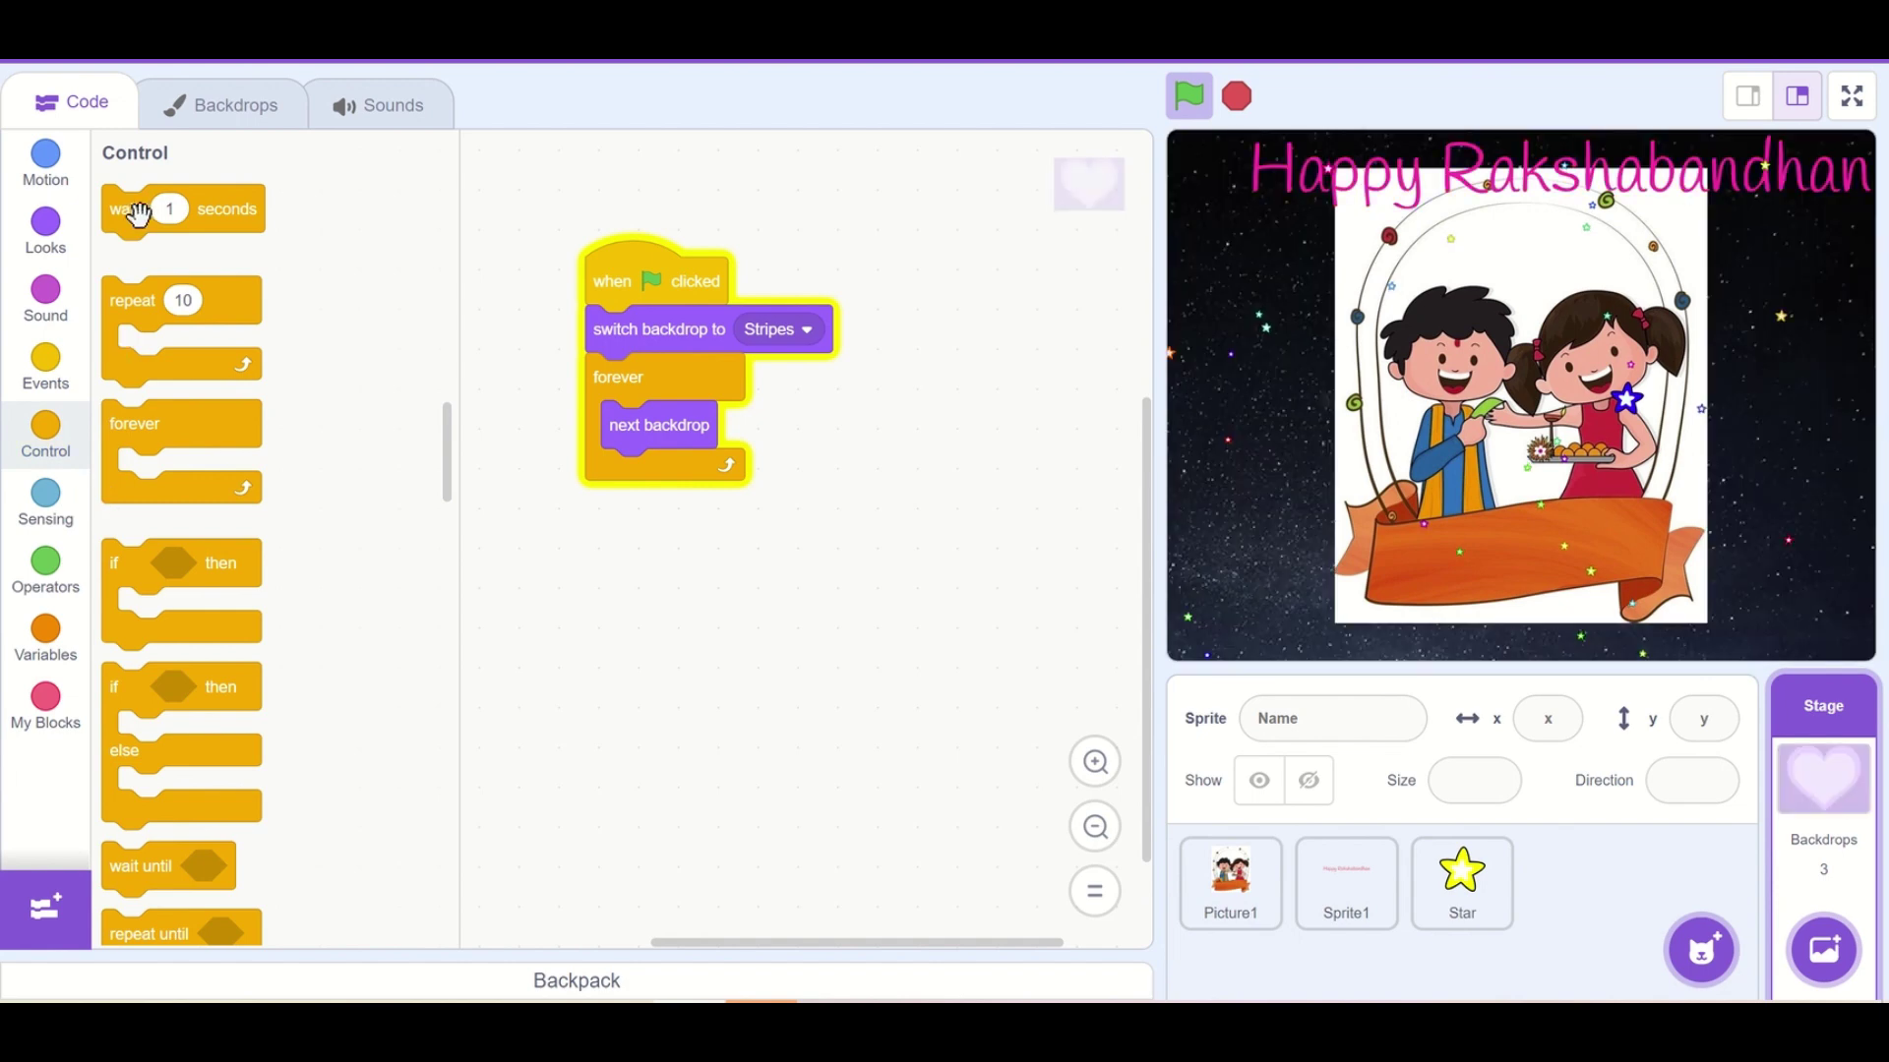
mouse_move(127, 207)
left_mouse_down()
mouse_move(626, 454)
mouse_move(653, 430)
left_mouse_up()
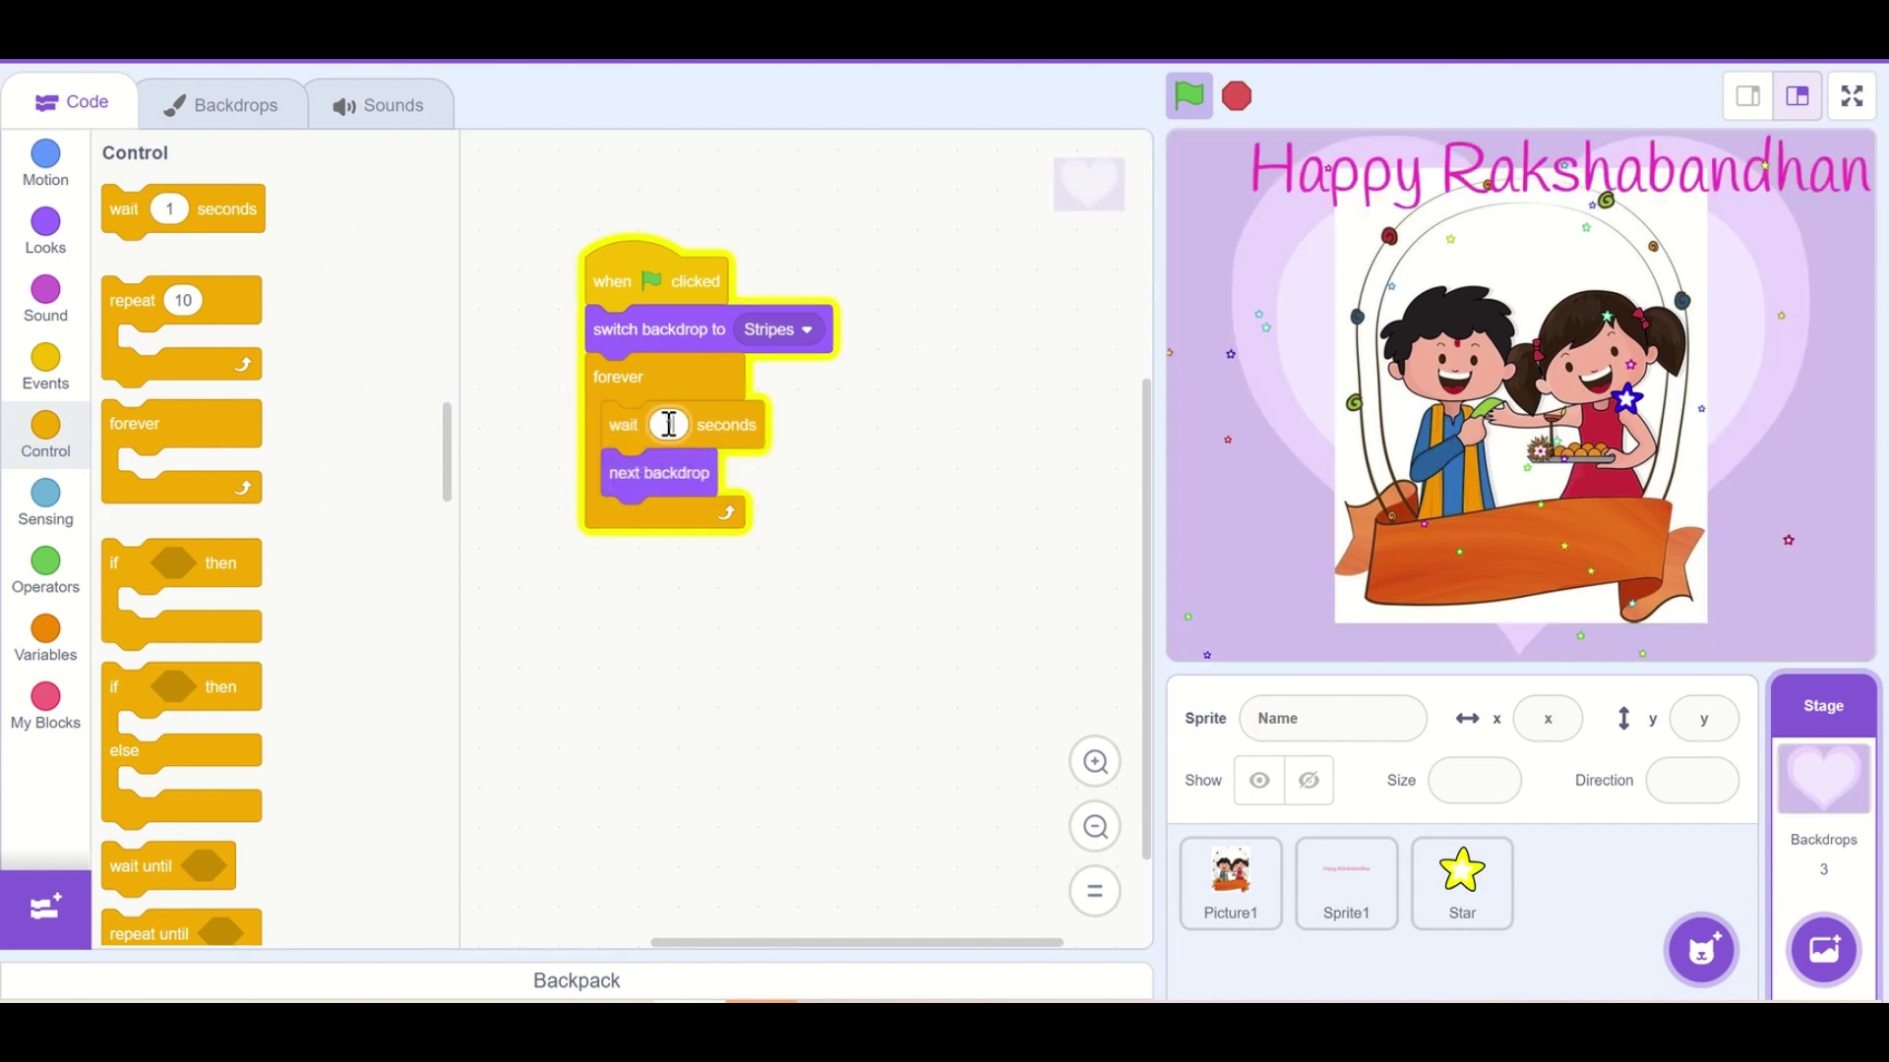
type("0.2")
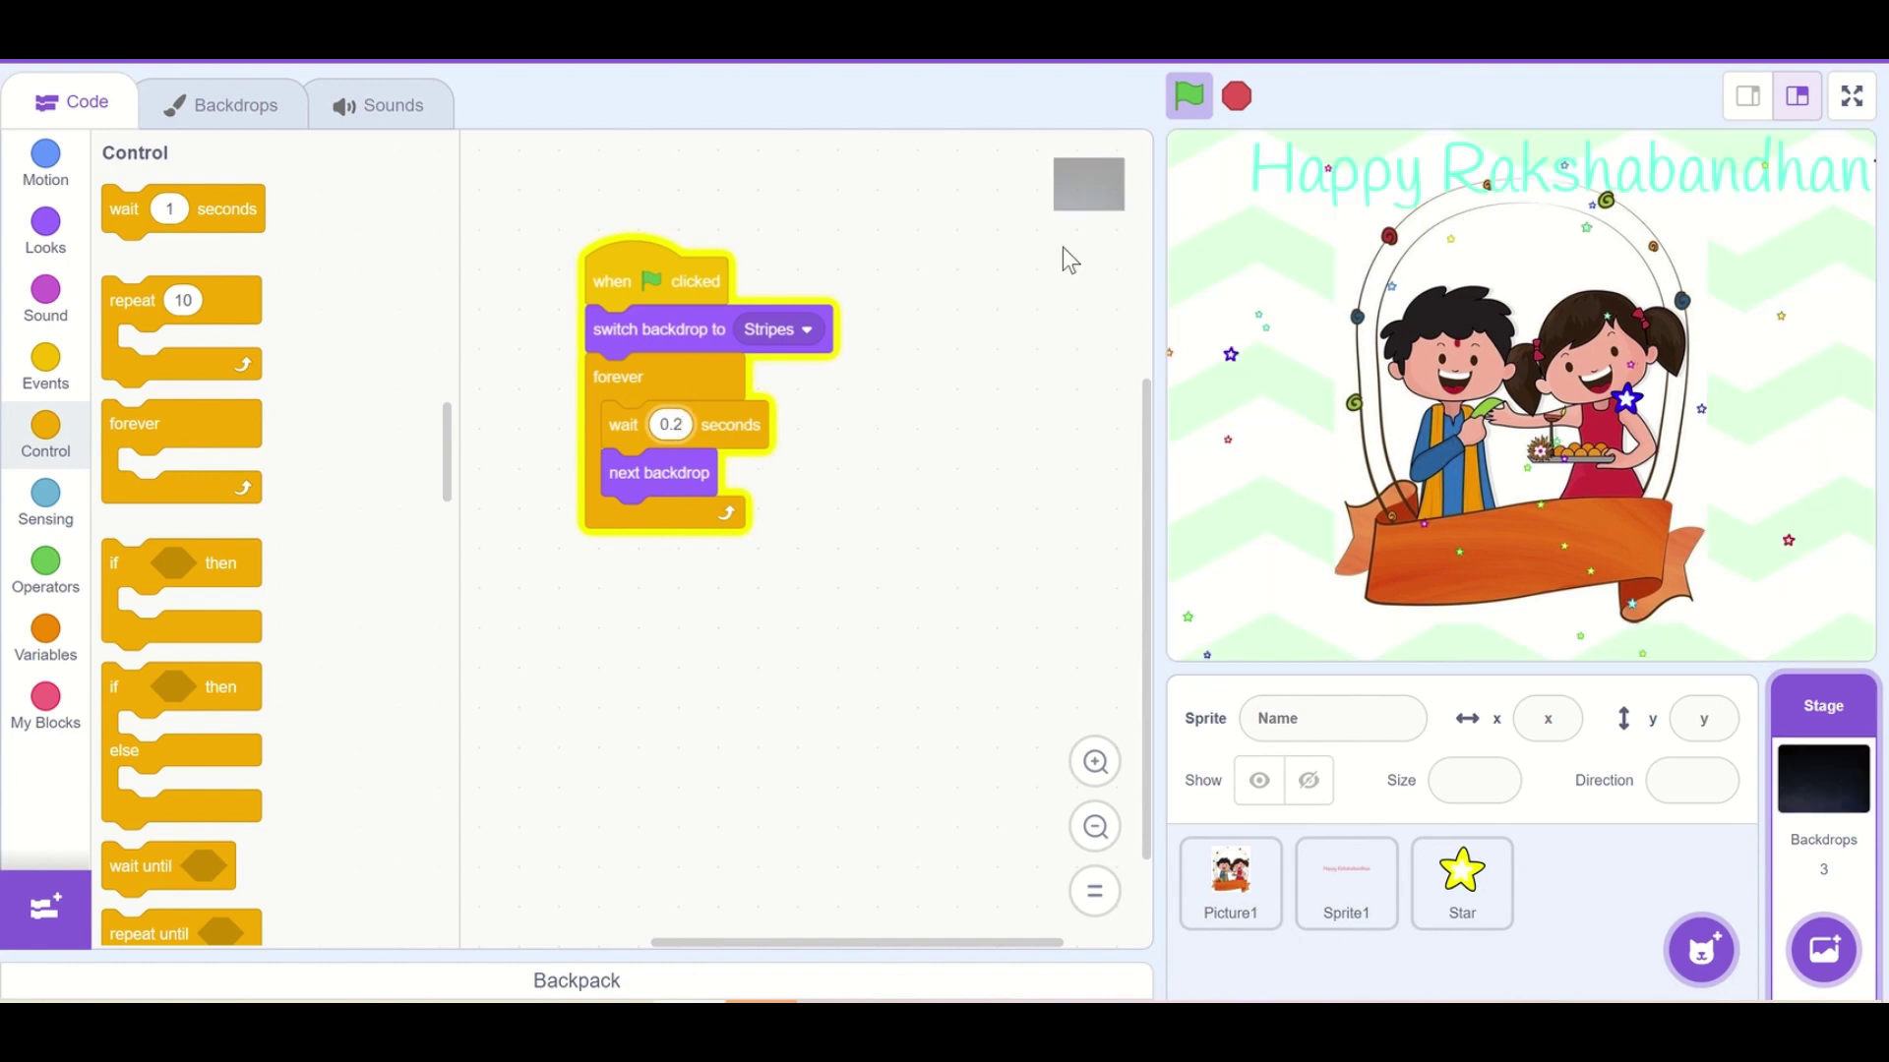